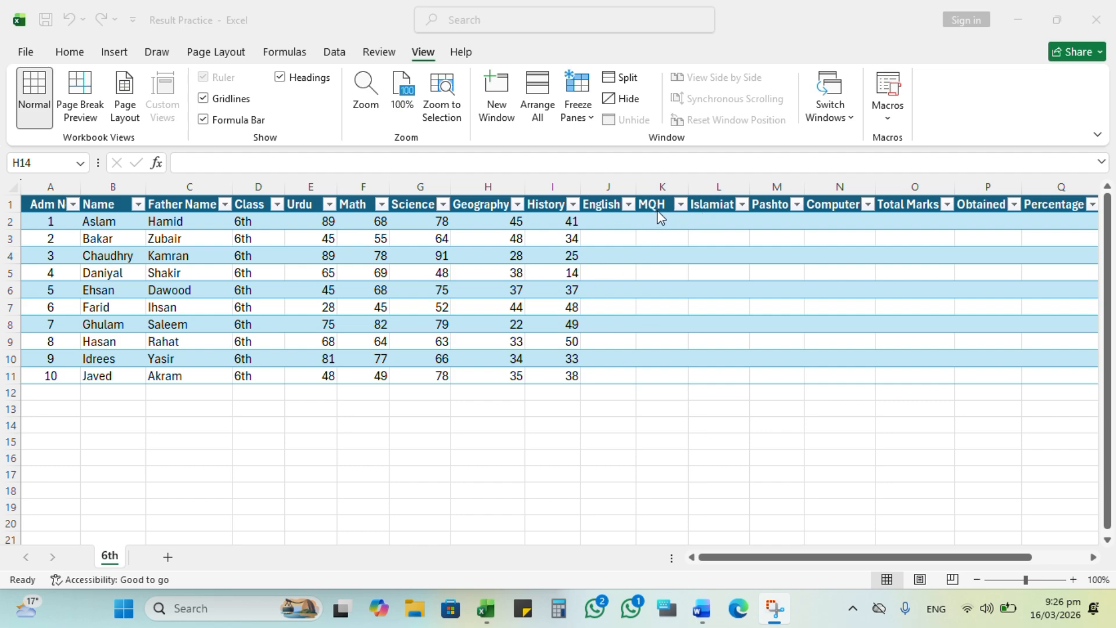
click(612, 206)
click(707, 208)
click(777, 211)
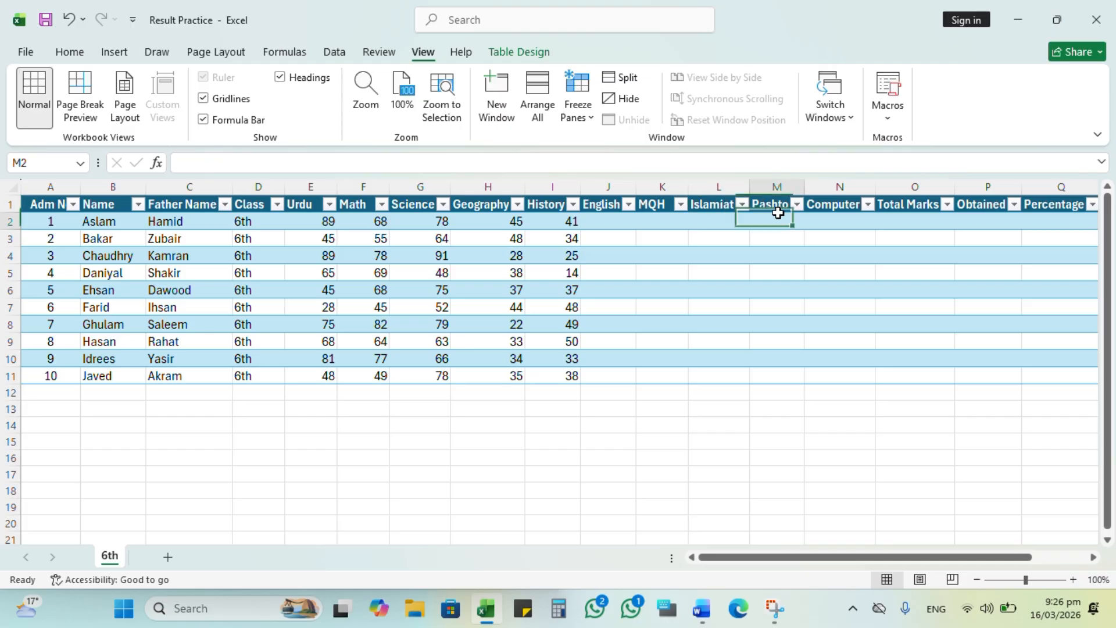
click(821, 211)
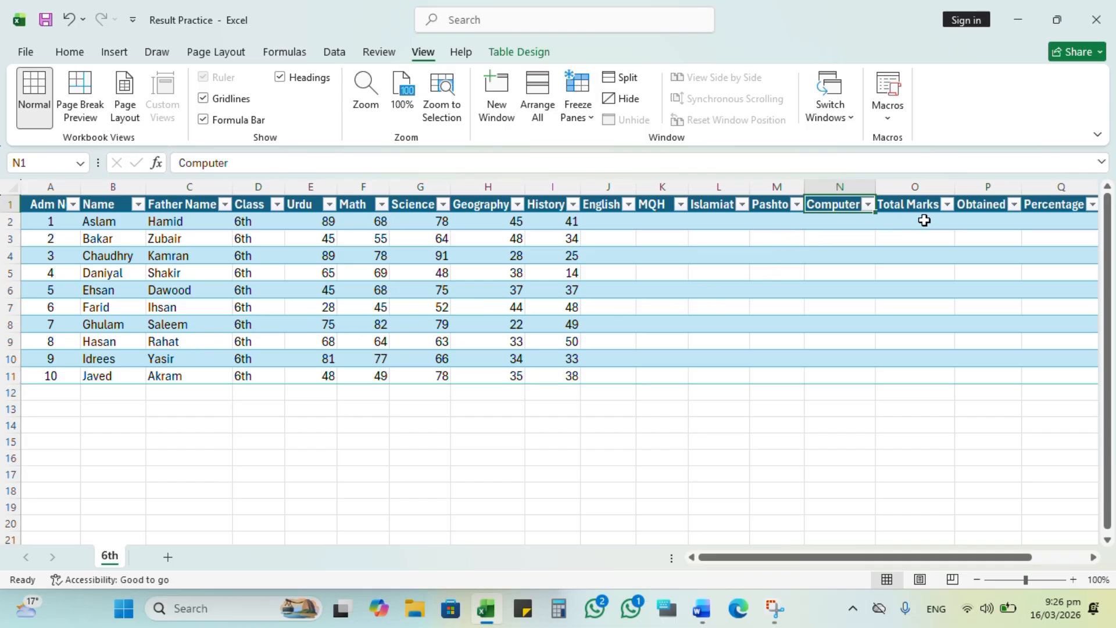
- Enter 800 as Total Marks for the first student and fill it down the column to row 11
drag(844, 211, 904, 219)
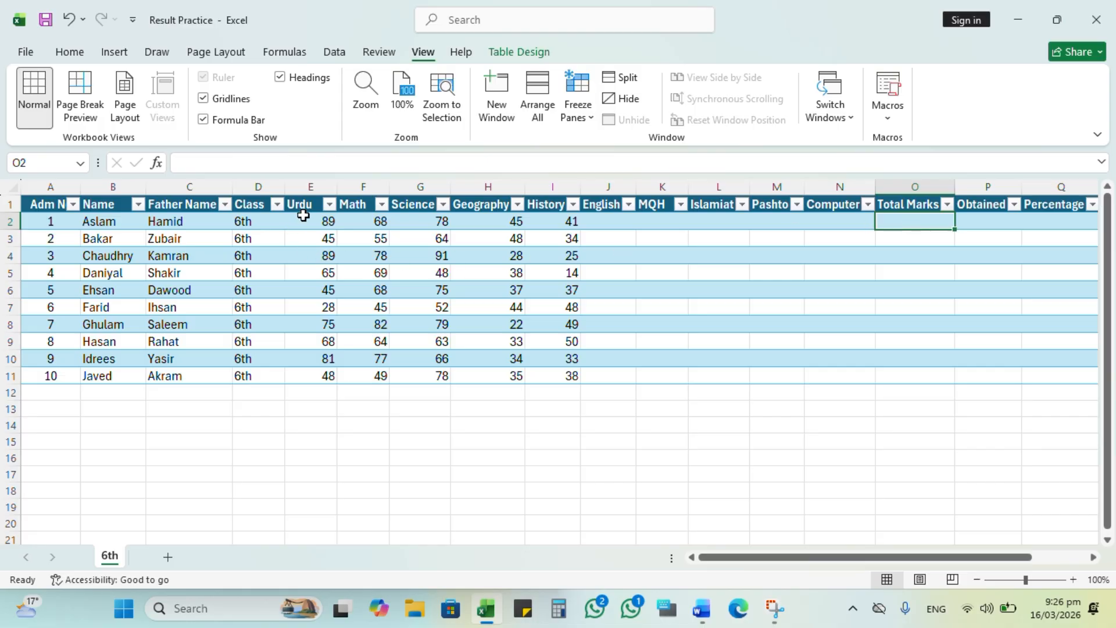
text(800)
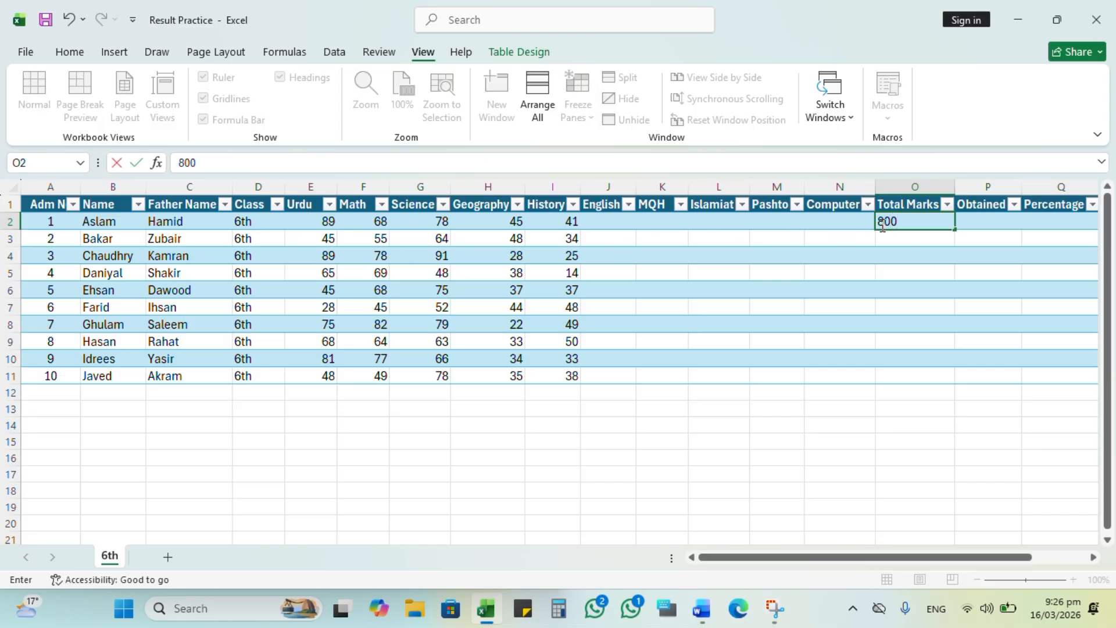
key(Return)
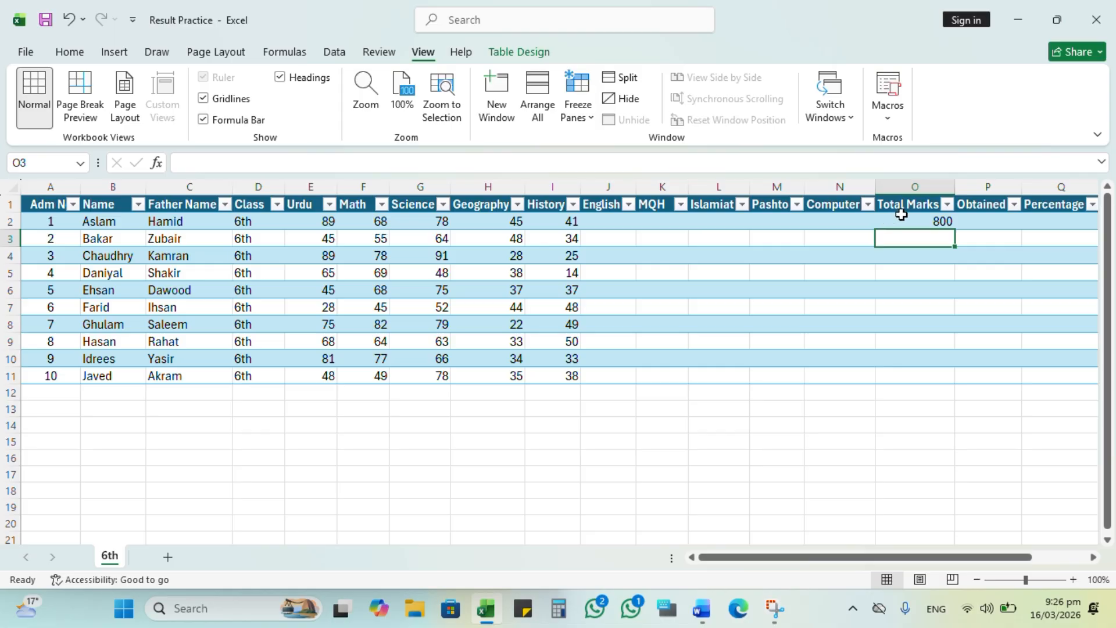
click(895, 222)
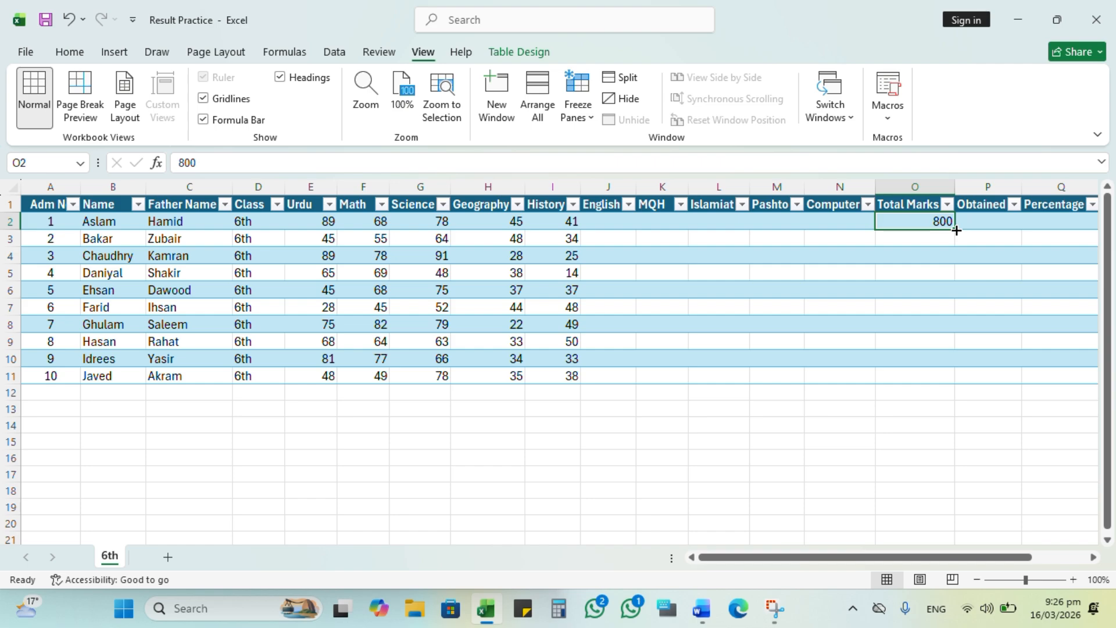
drag(956, 230, 957, 386)
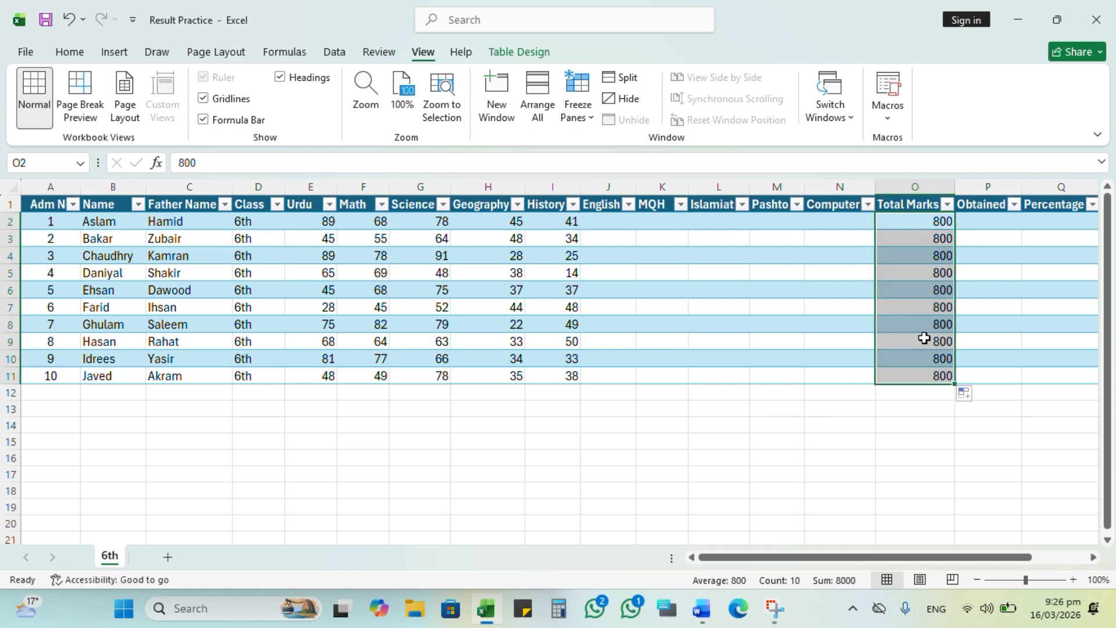
- Calculate the Obtained column with a SUM formula adding each student's marks from Urdu through Computer
click(987, 222)
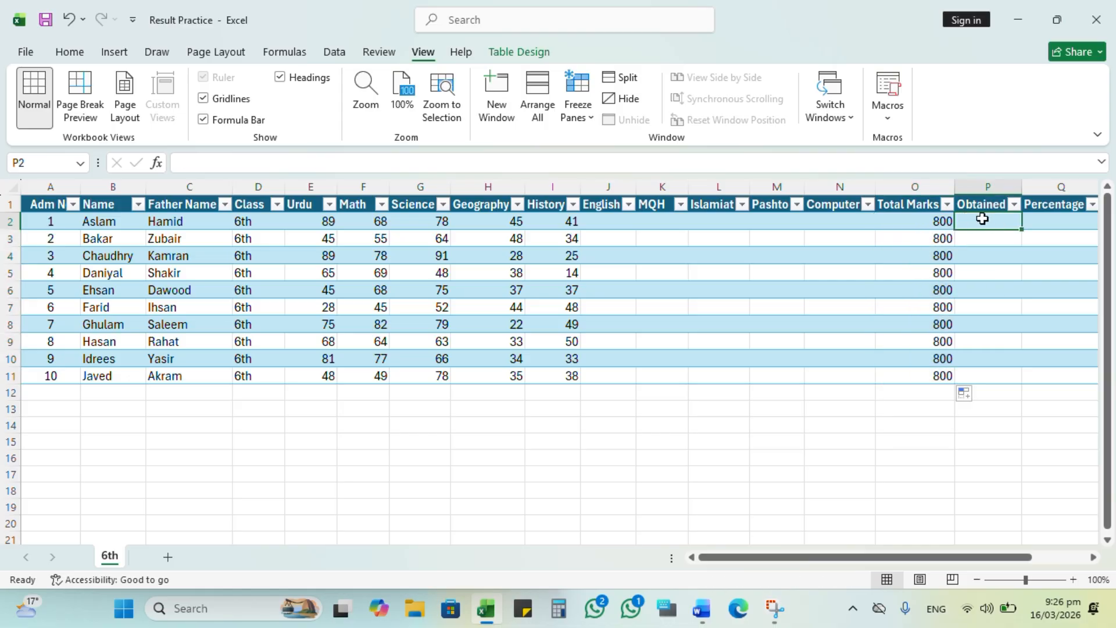
double_click(982, 219)
text(=)
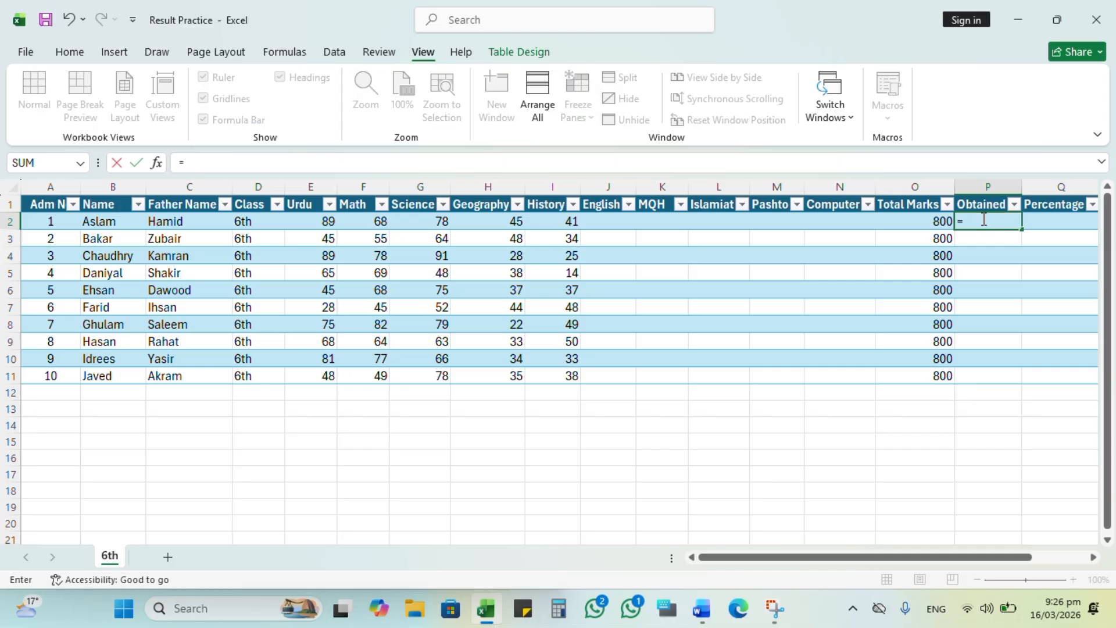
text(sum()
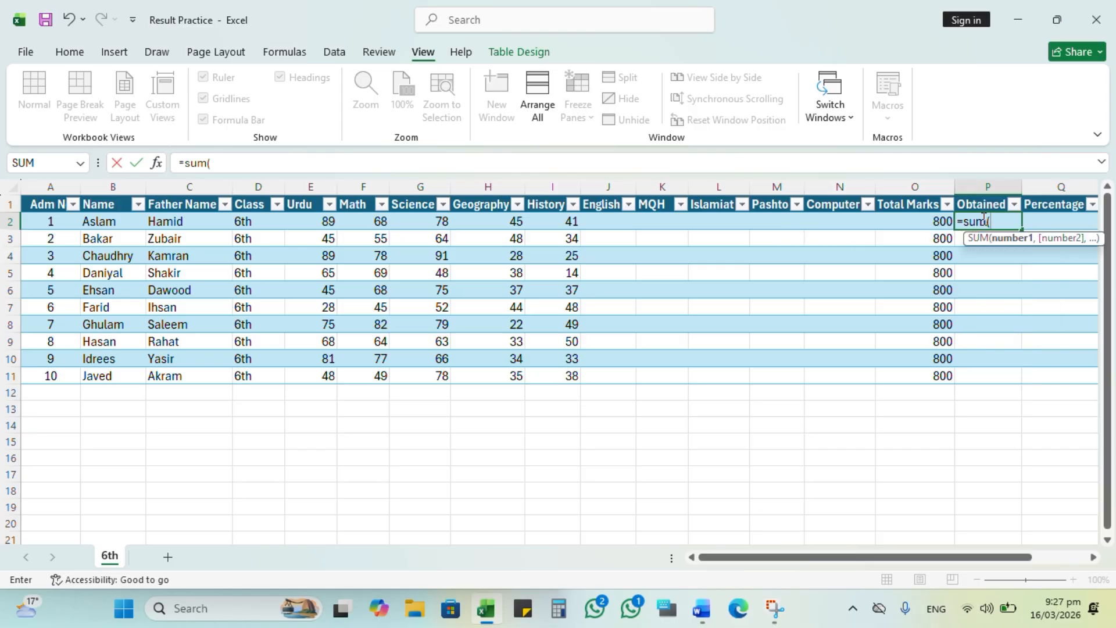
click(303, 222)
drag(303, 222, 813, 228)
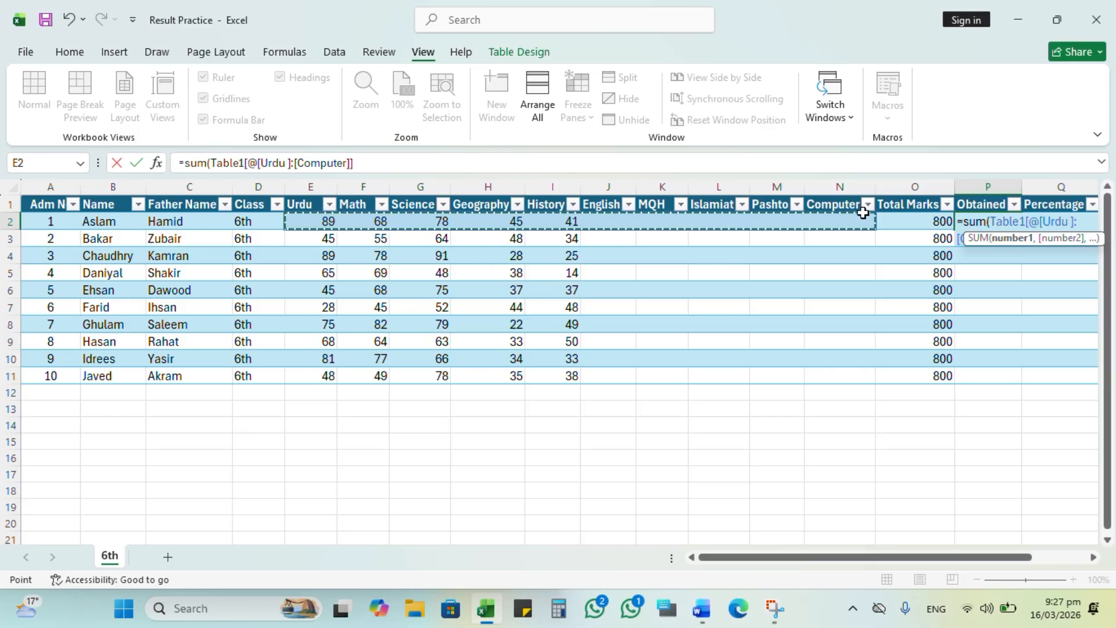
key(Return)
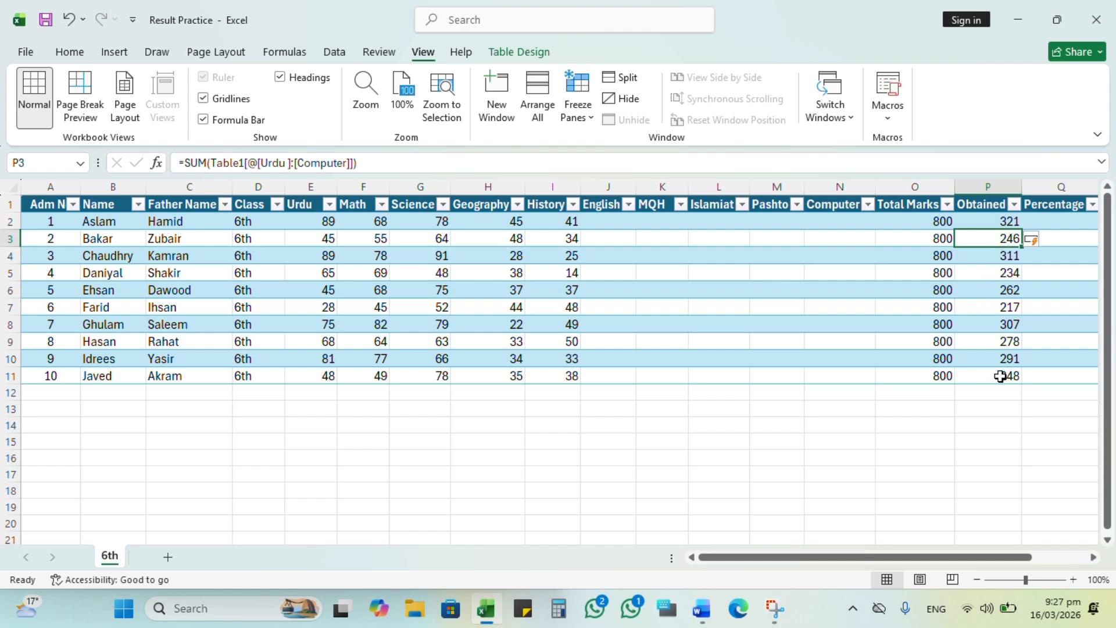
- Calculate the Percentage column with the formula Obtained*100/Total Marks, using the table's column references
click(1063, 223)
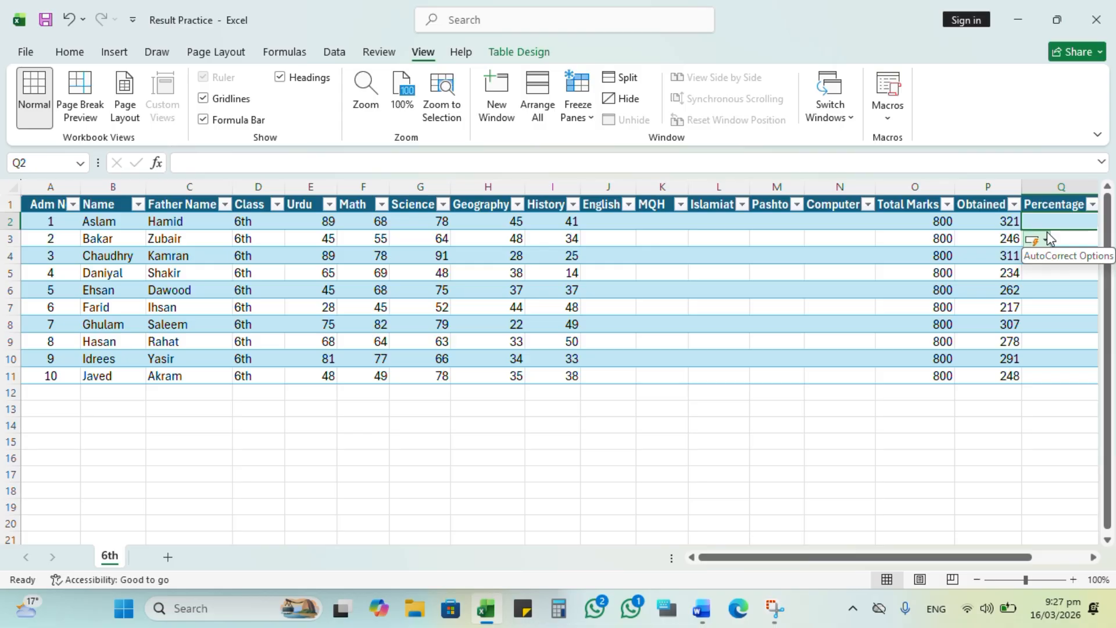
text(=)
click(932, 227)
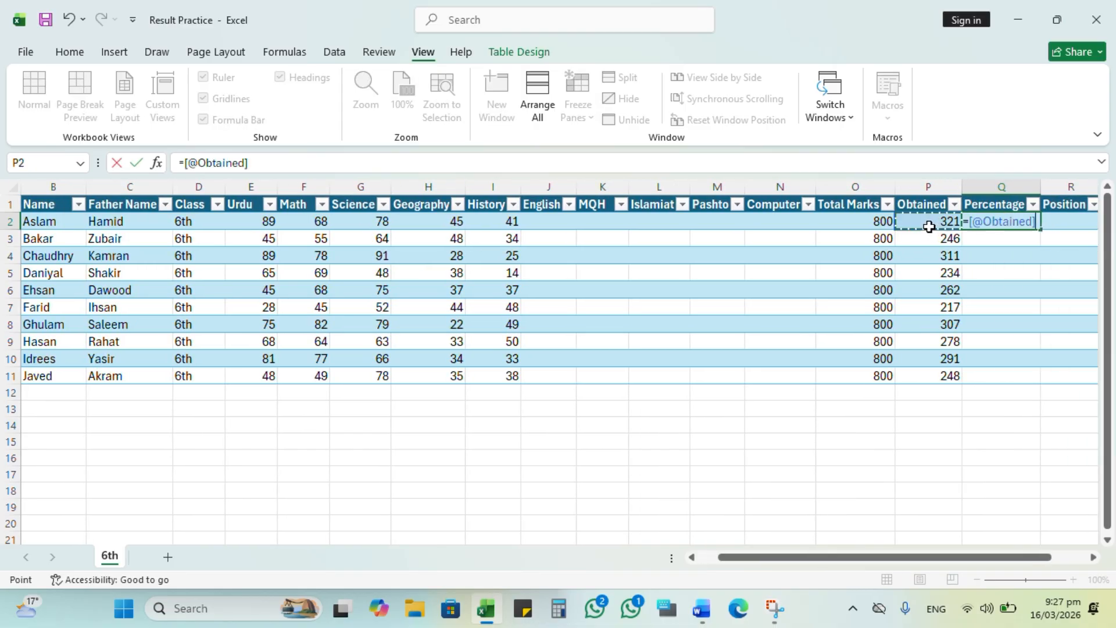
text(*1)
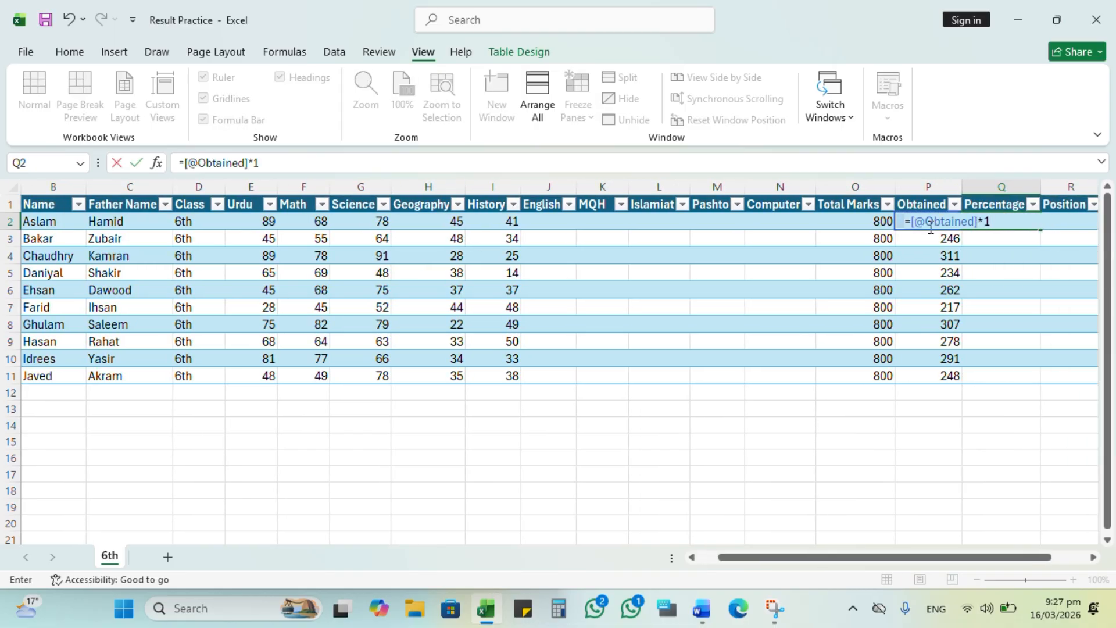
text(00/)
click(849, 221)
key(Return)
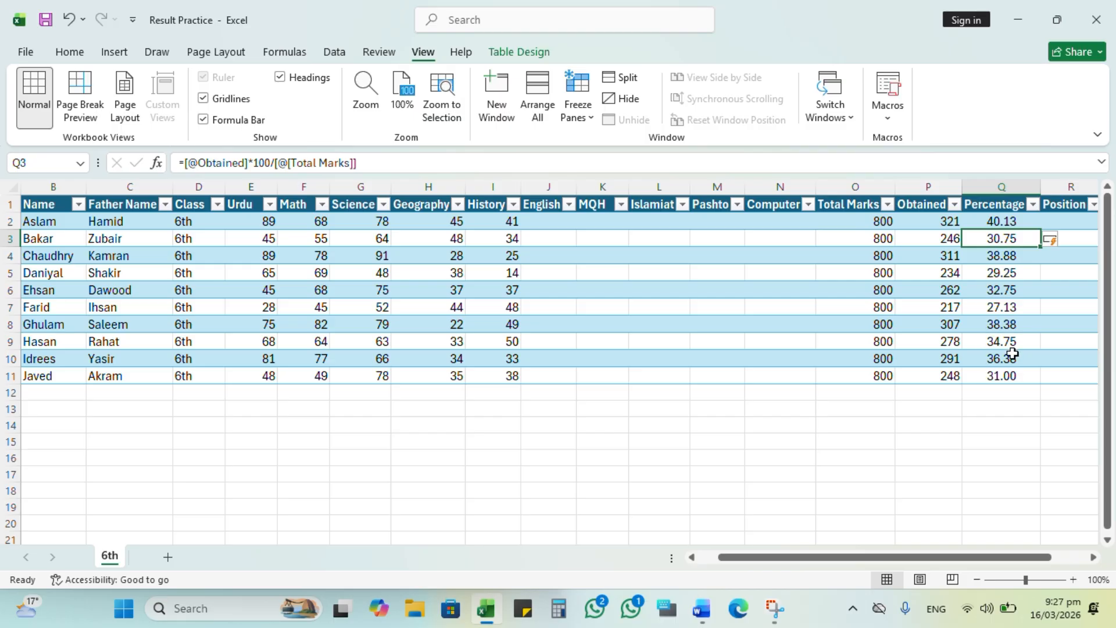
- Fill the Position column with a RANK formula comparing each student's Percentage against the whole Percentage column
click(1071, 222)
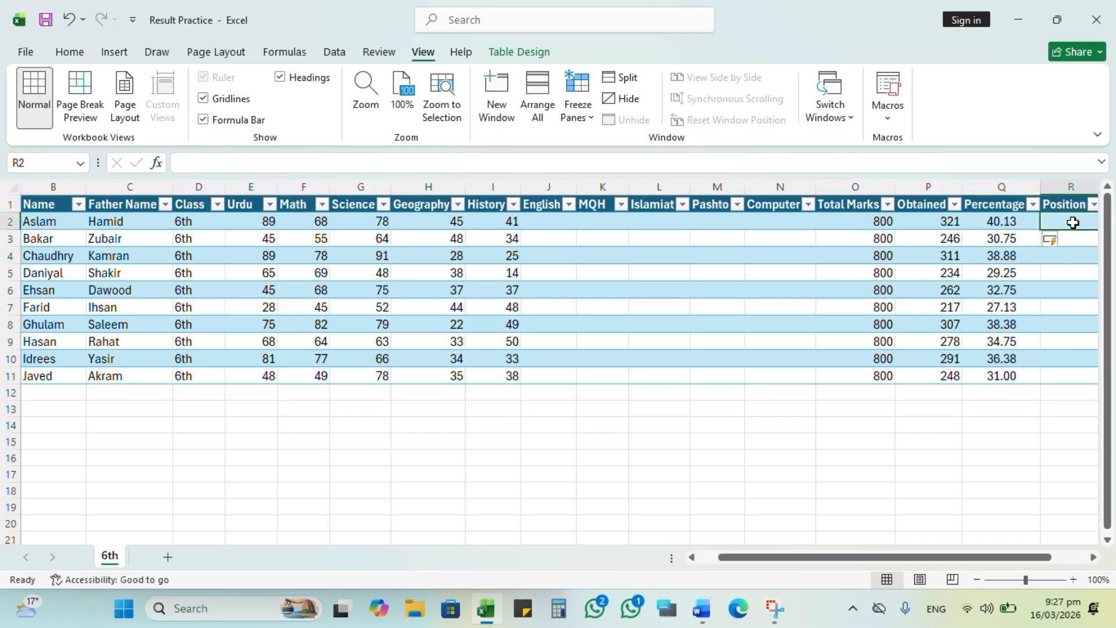
scroll(1072, 222, right, 1)
text(=ran)
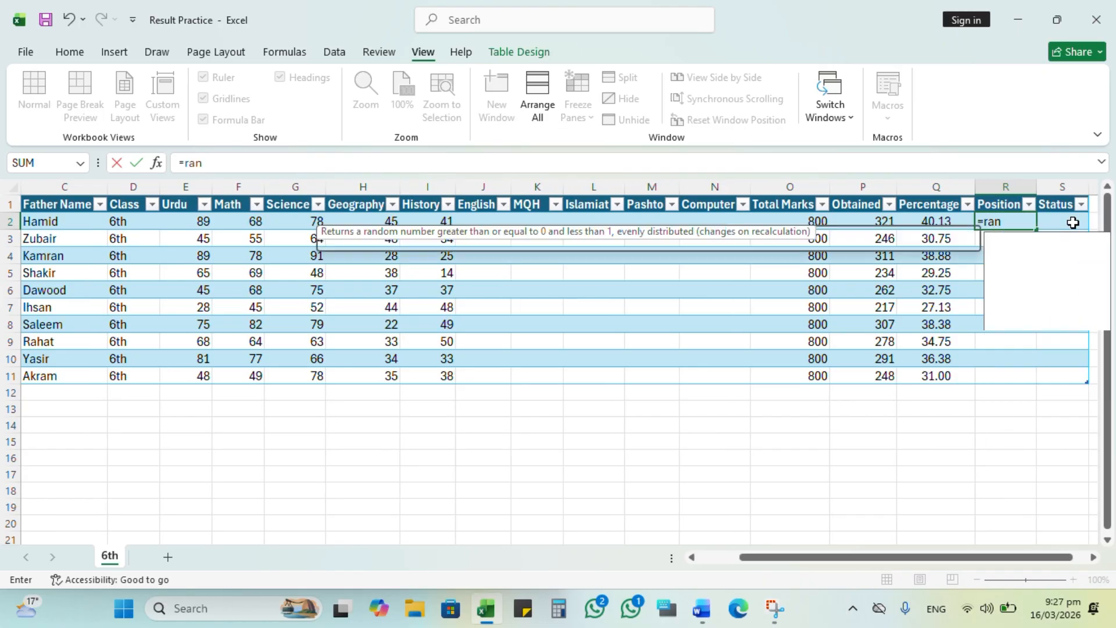
text(k()
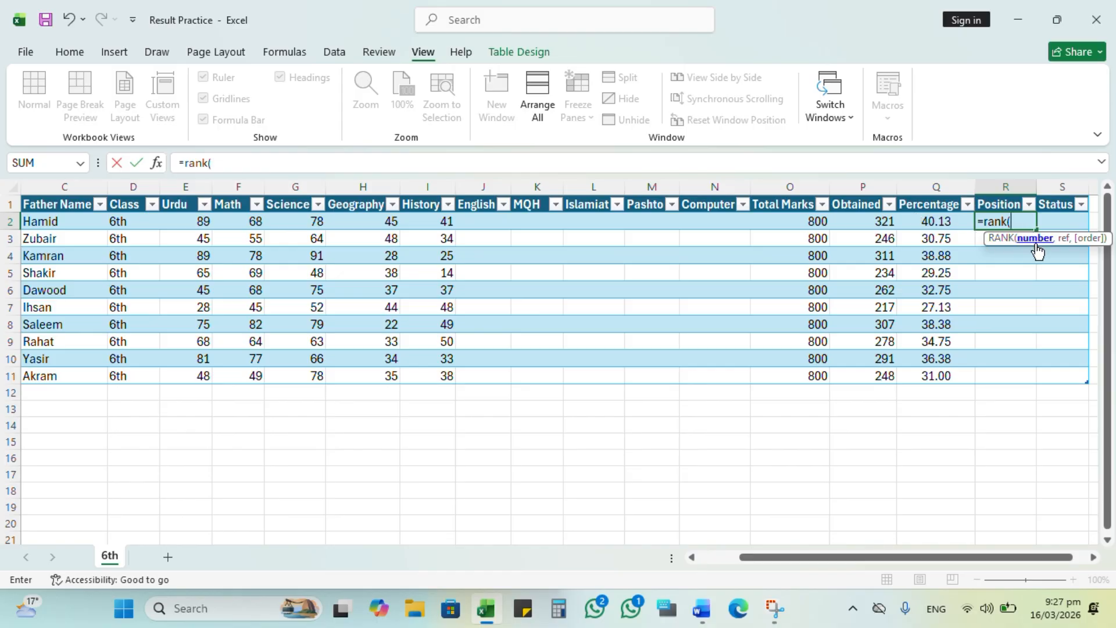
click(943, 222)
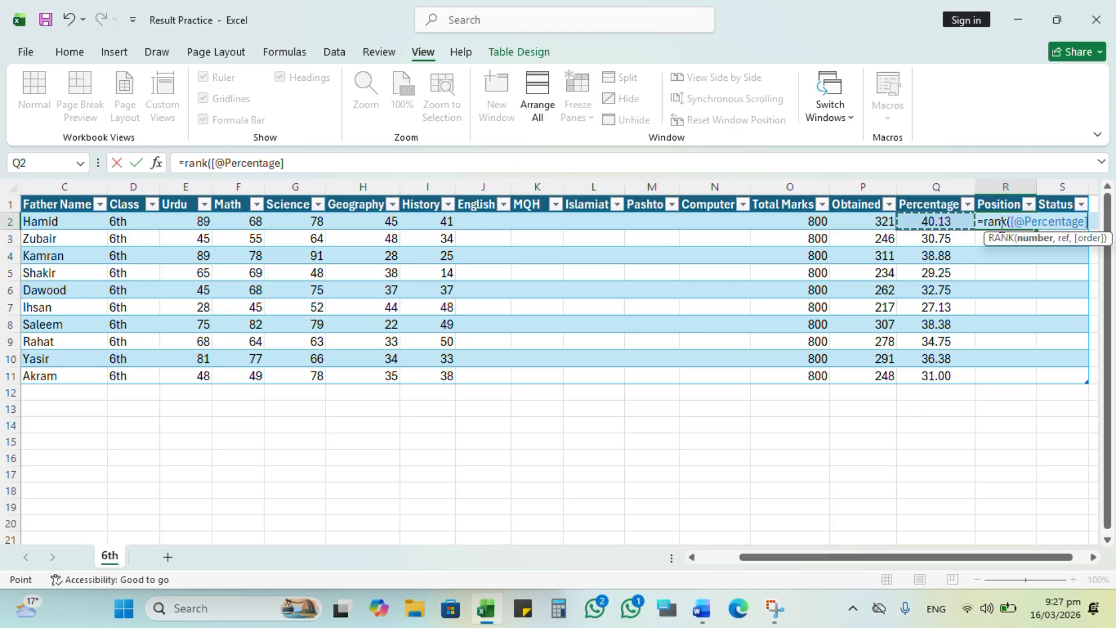
text(,)
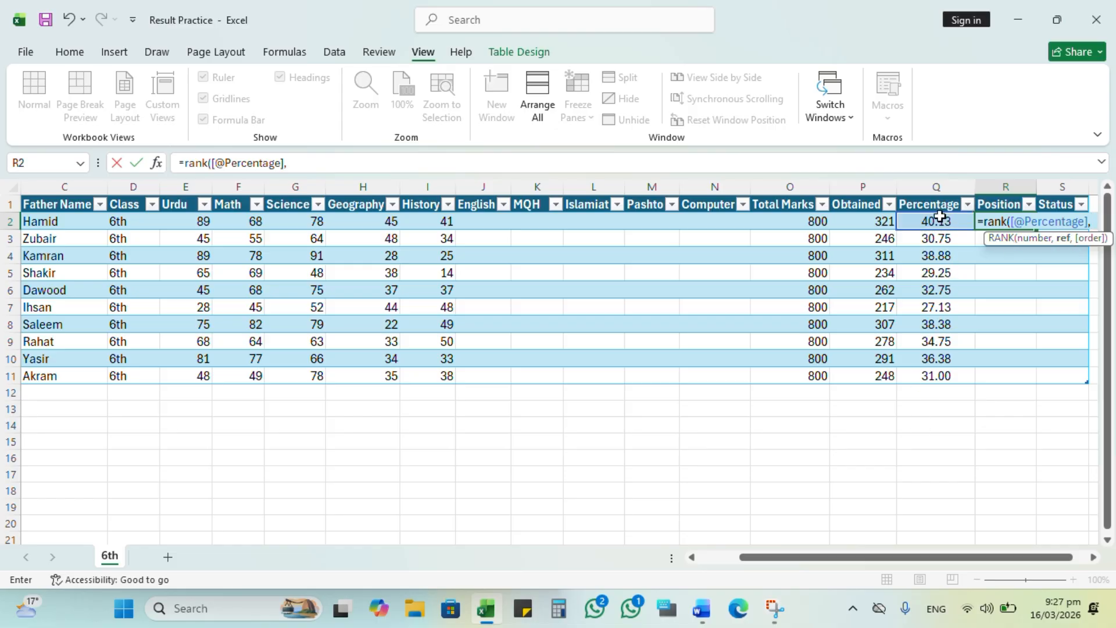
drag(926, 222, 922, 377)
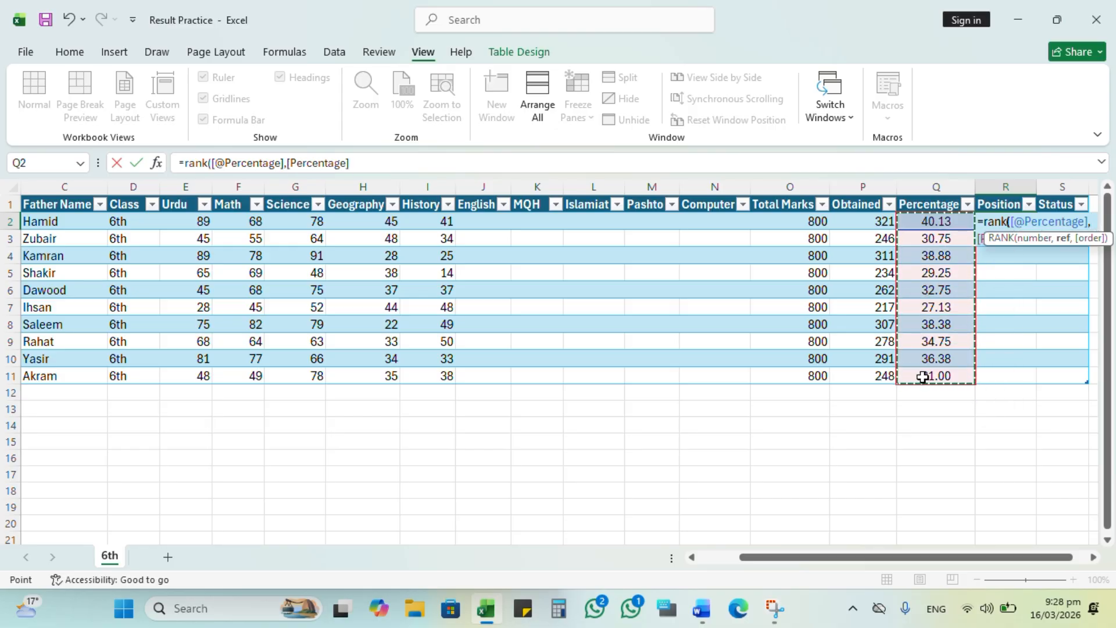
text())
key(Return)
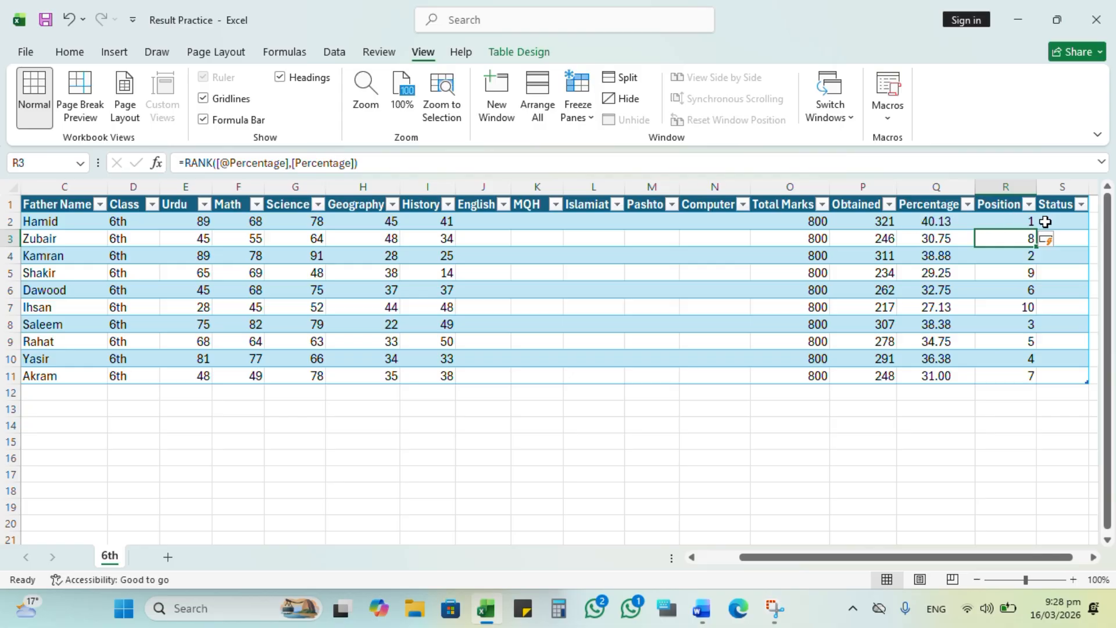
- Fill the Status column with an IF formula returning "Pass" when Percentage is greater than 50 and "Fail" otherwise
click(1074, 217)
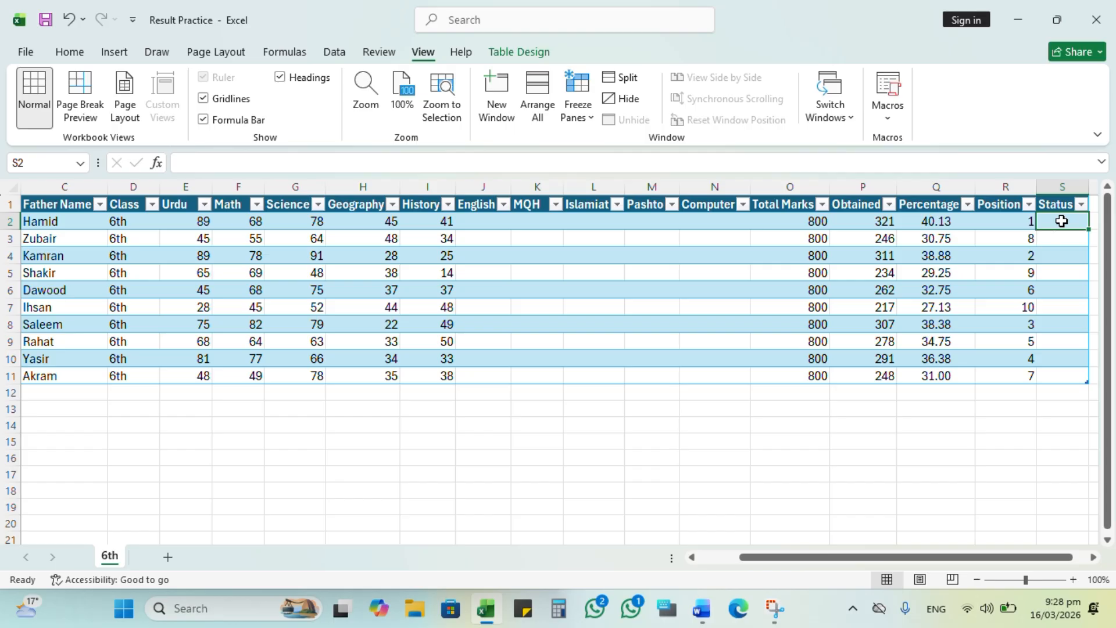
text(=)
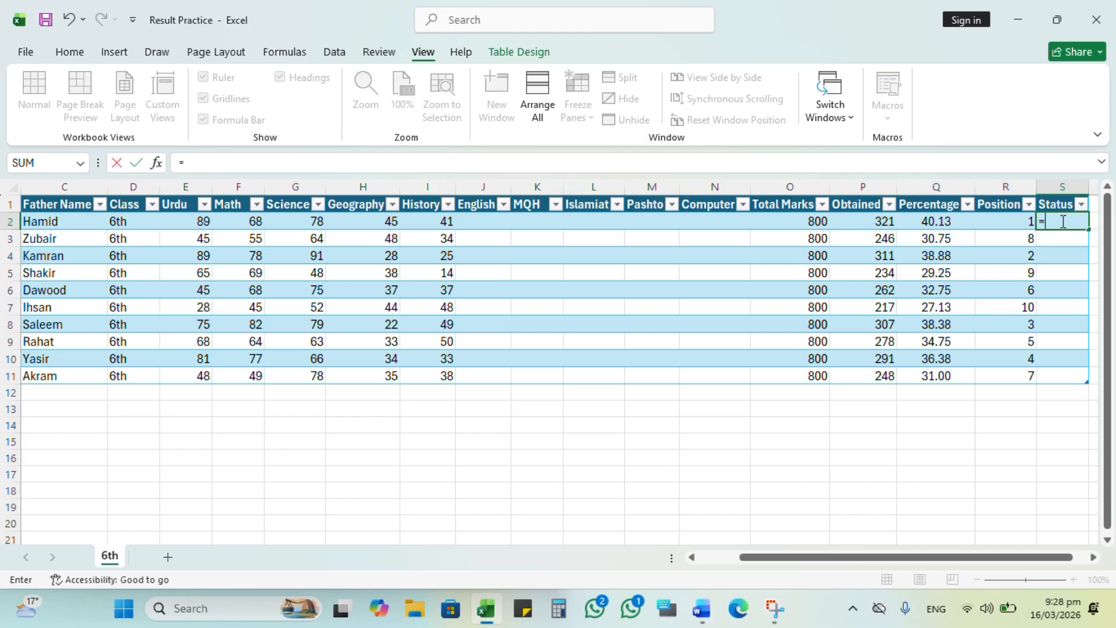
text(if()
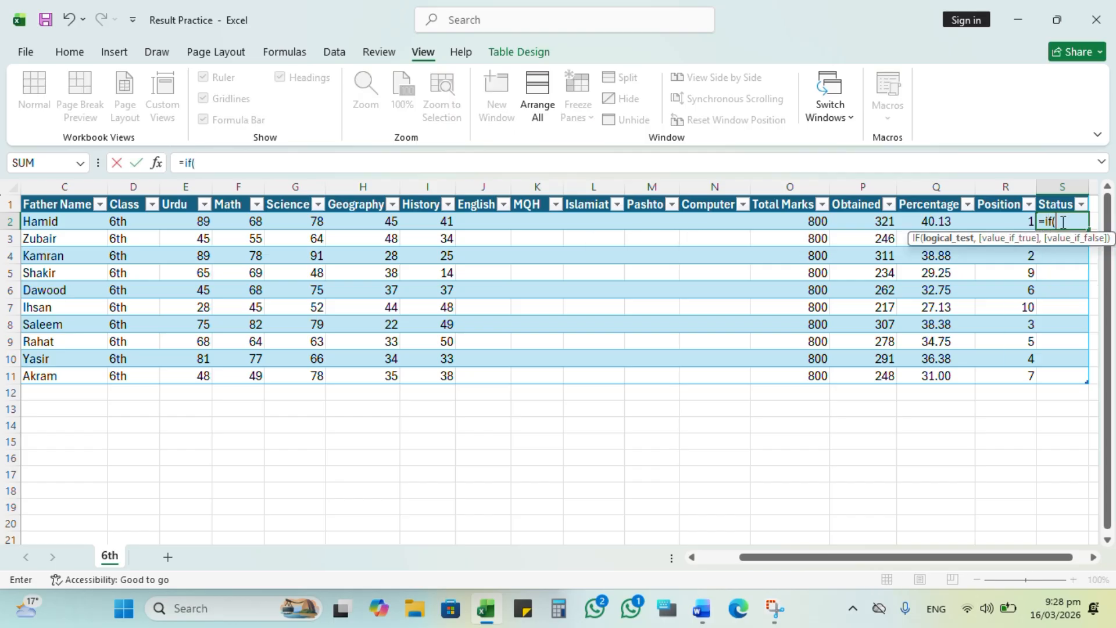
click(924, 219)
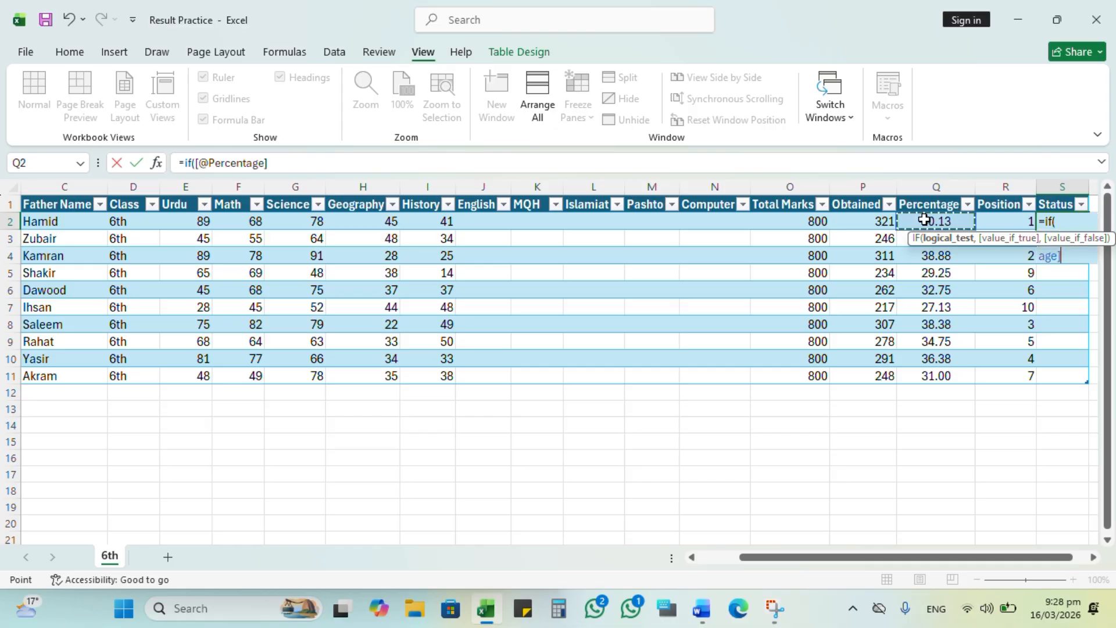
text(>)
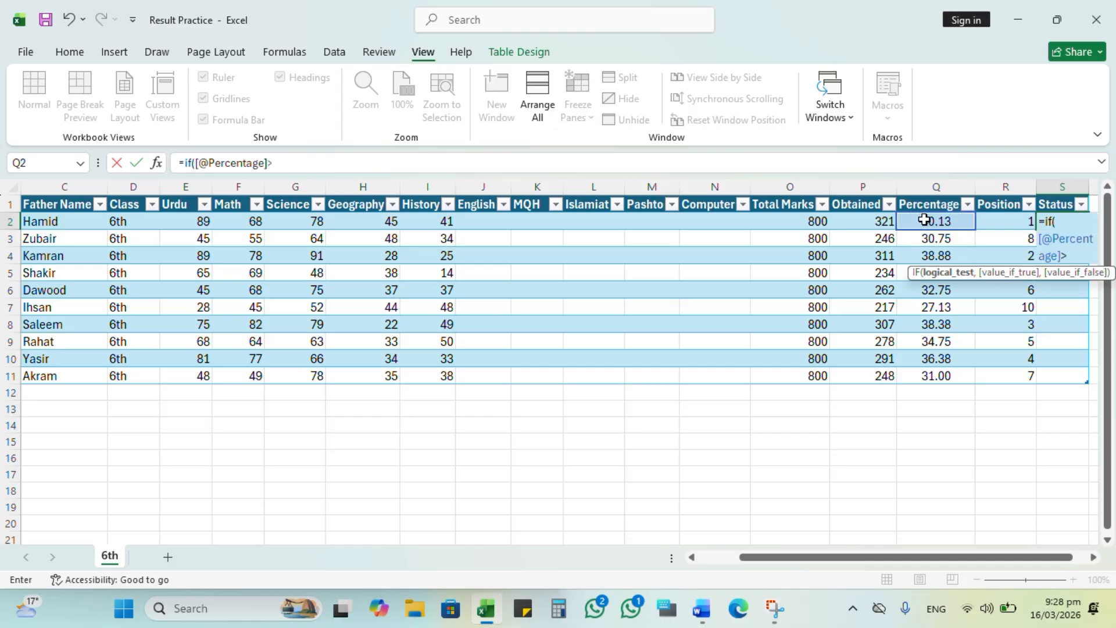
text(50,)
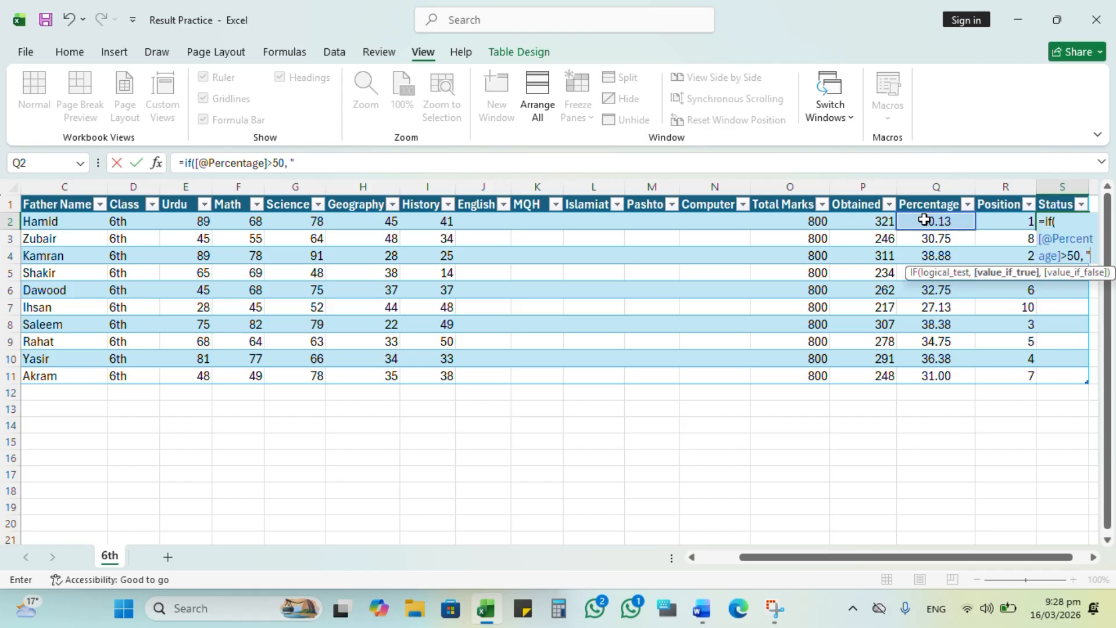
text( "Pass")
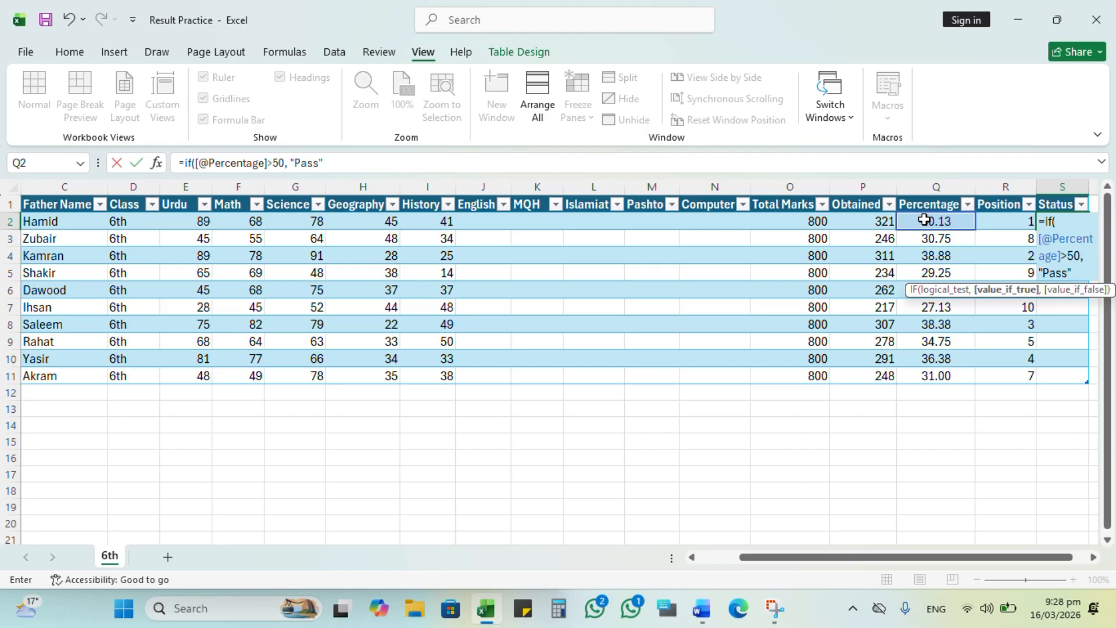
text(,)
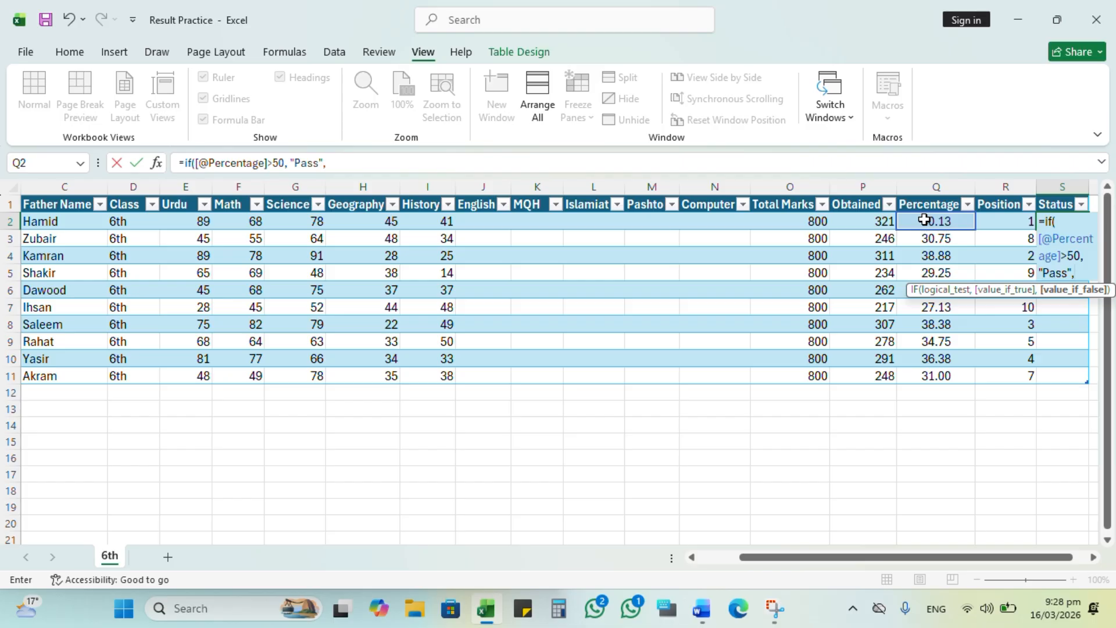
text("Fail")
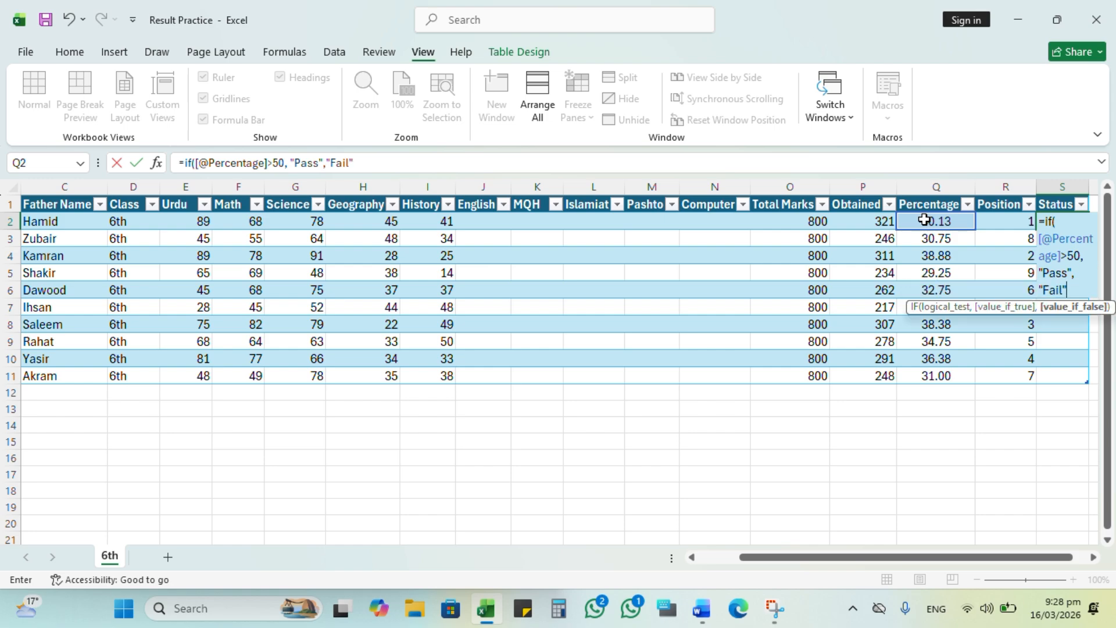
text())
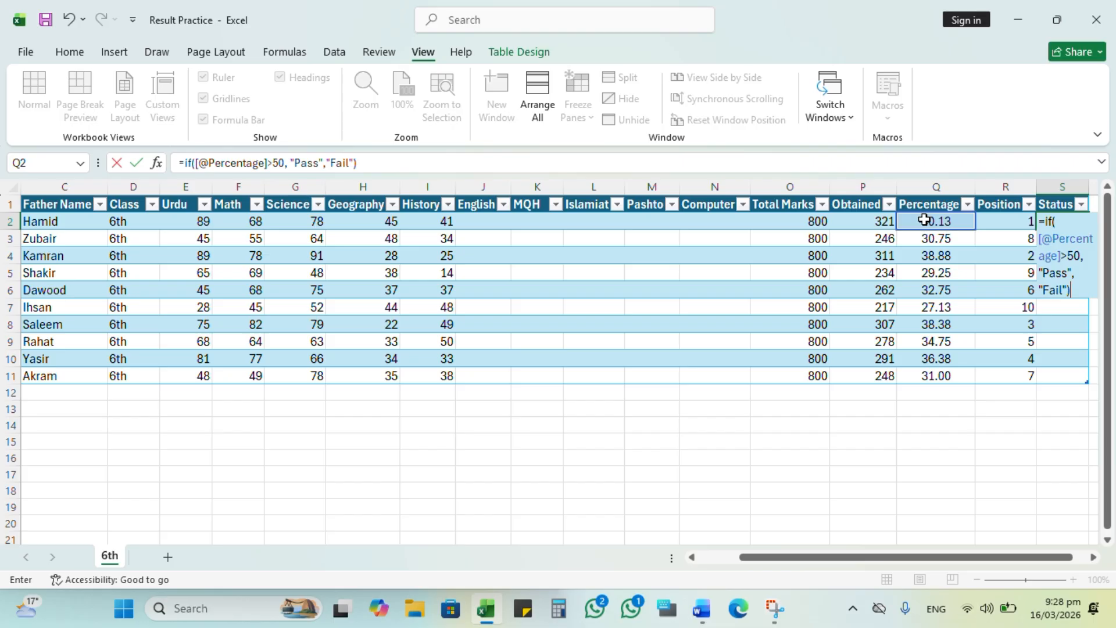
key(Return)
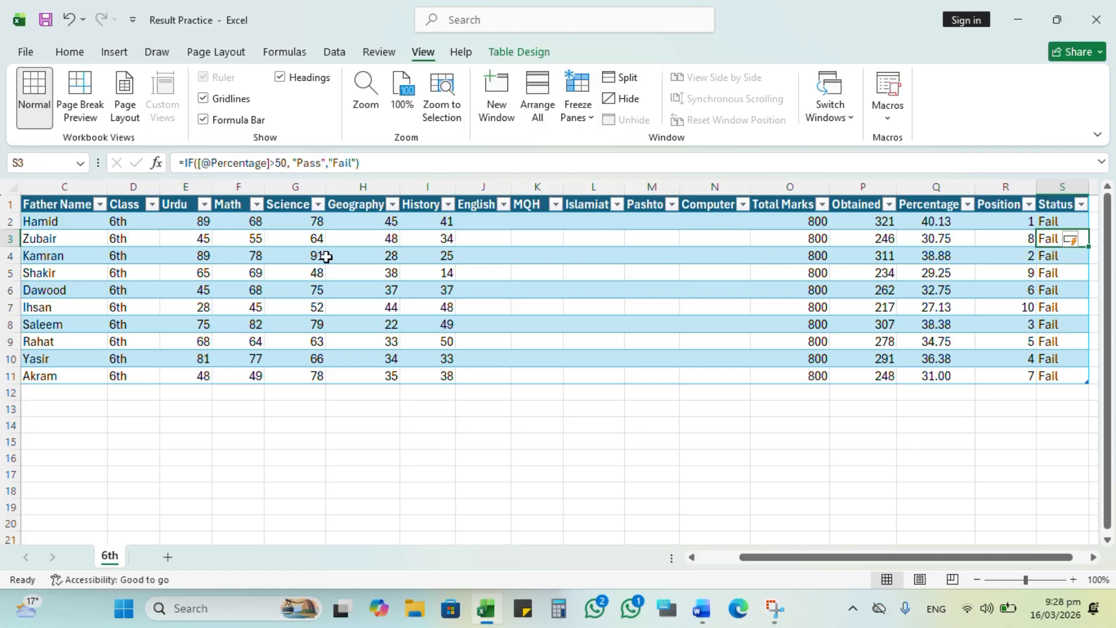
- Enter the row 2 student's marks: English 78, MQH 36, Islamiat 44, Pashto 48 and Computer 49
click(482, 222)
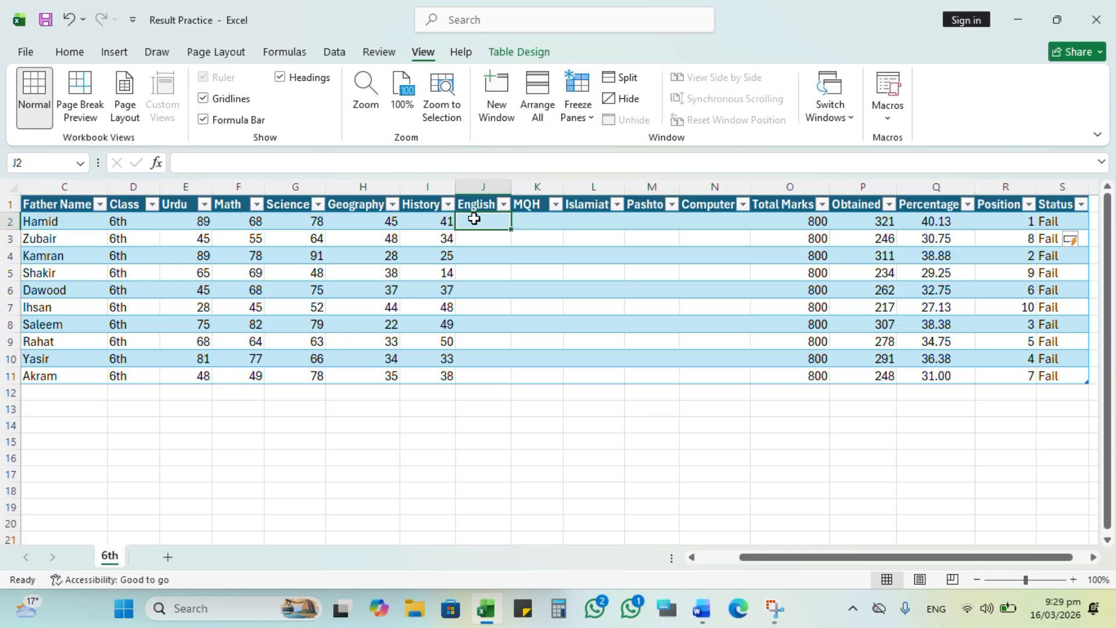
text(78)
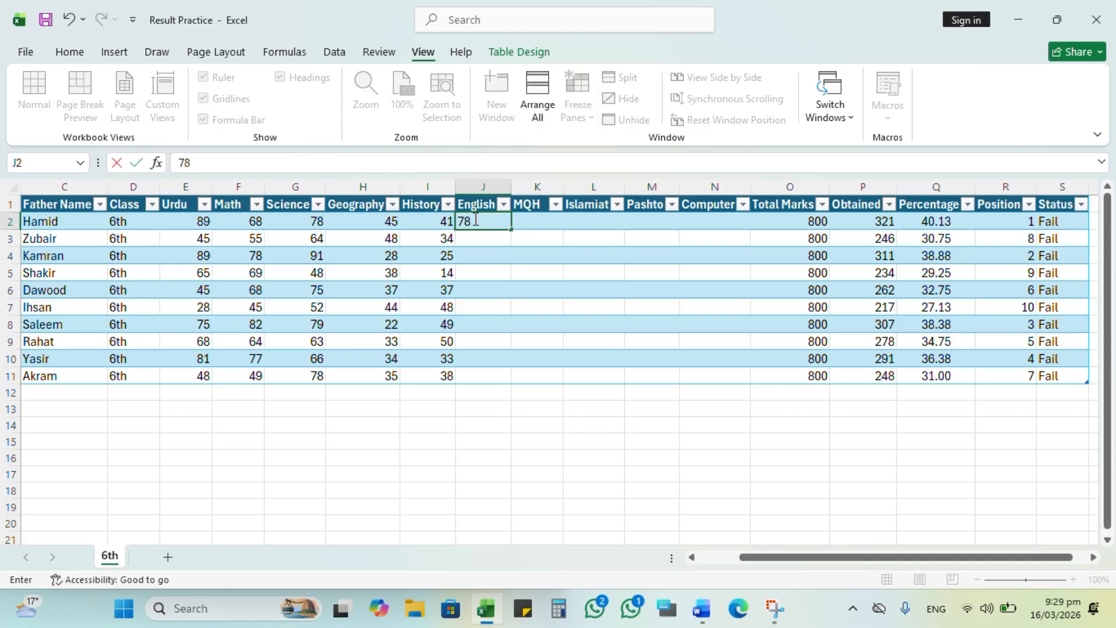
key(Tab)
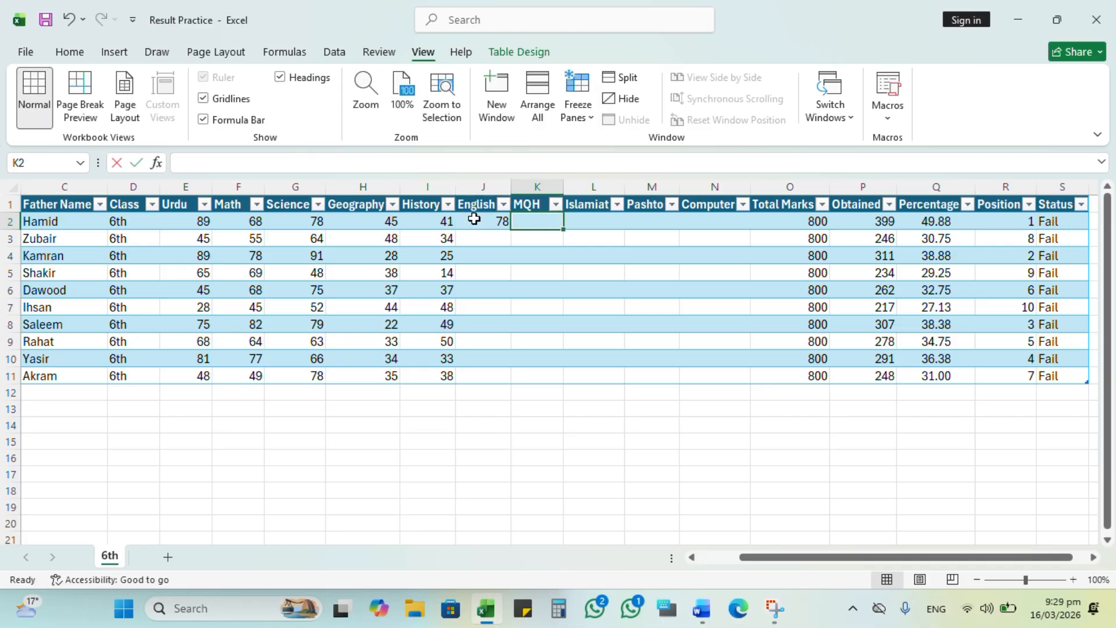
text(36)
key(Tab)
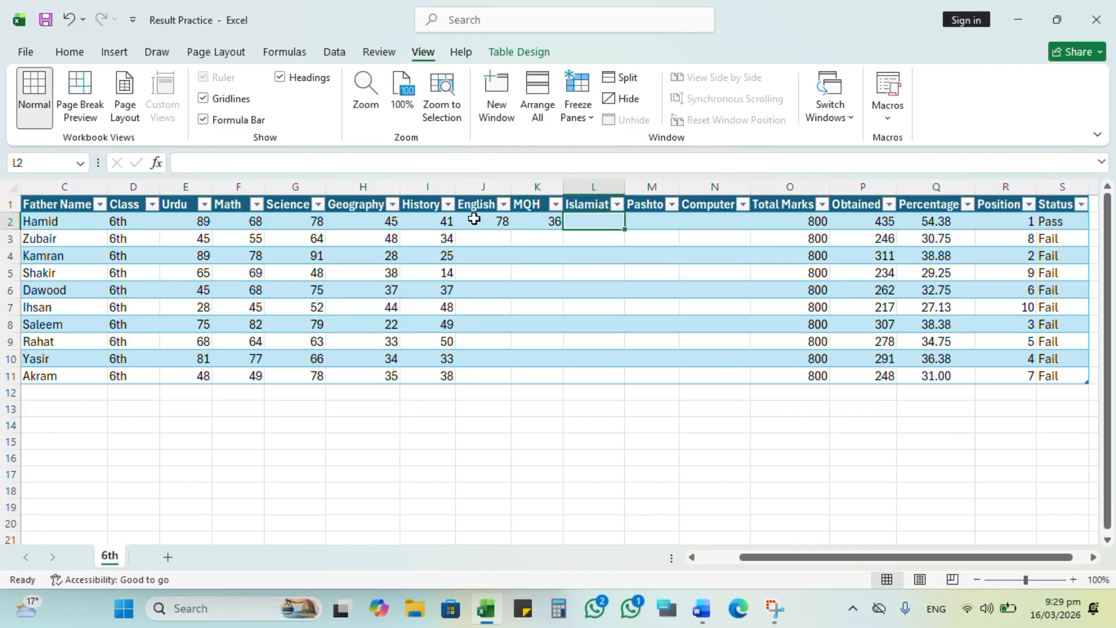
text(44)
key(Tab)
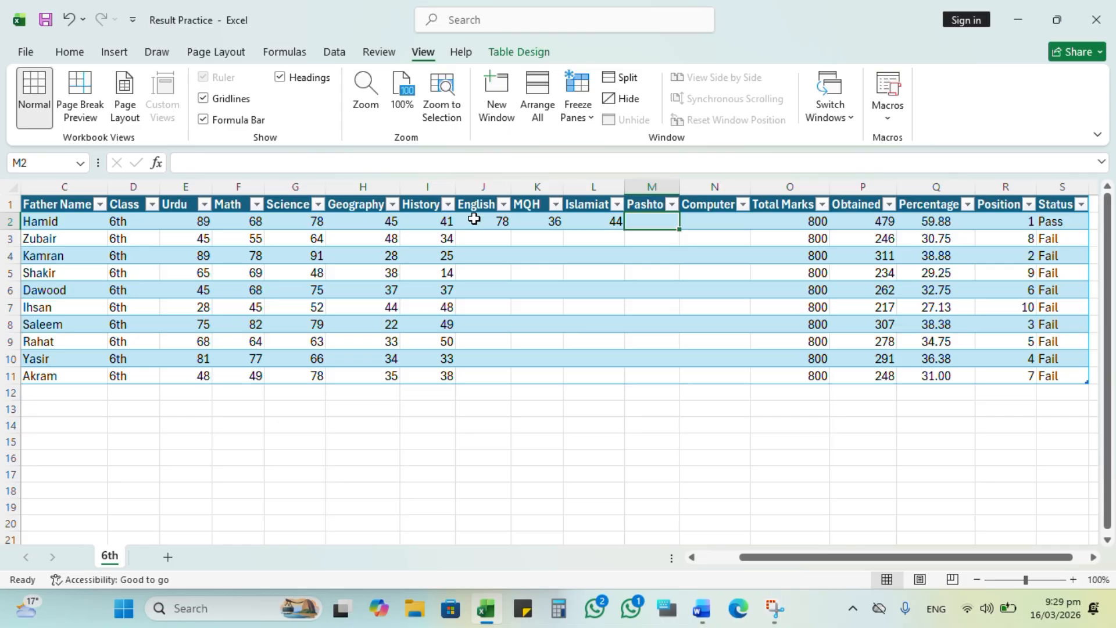
text(48)
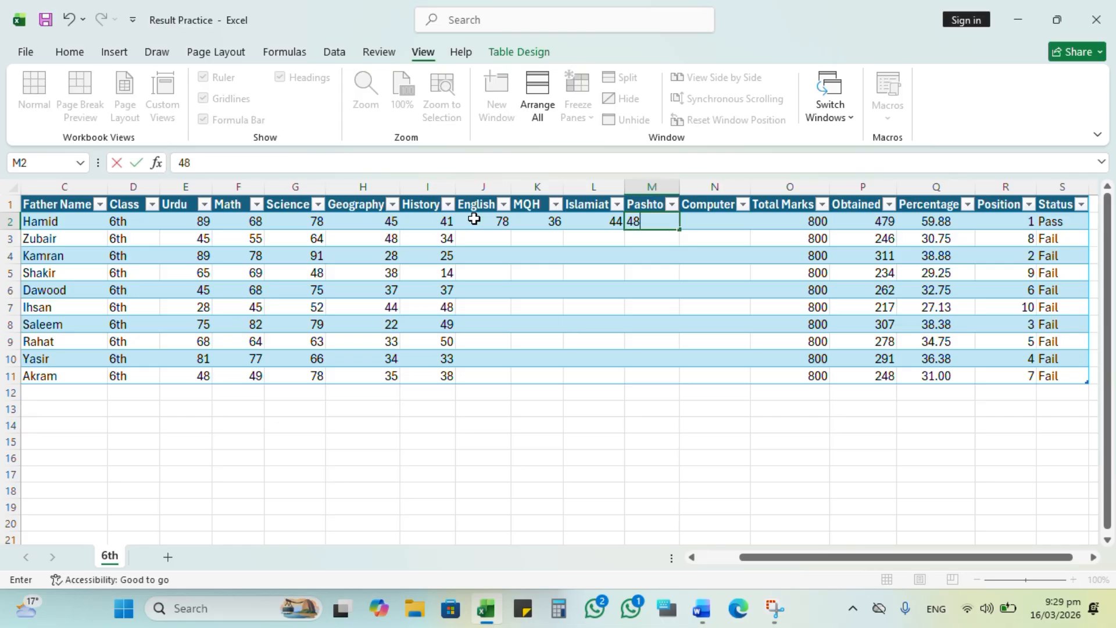
key(Tab)
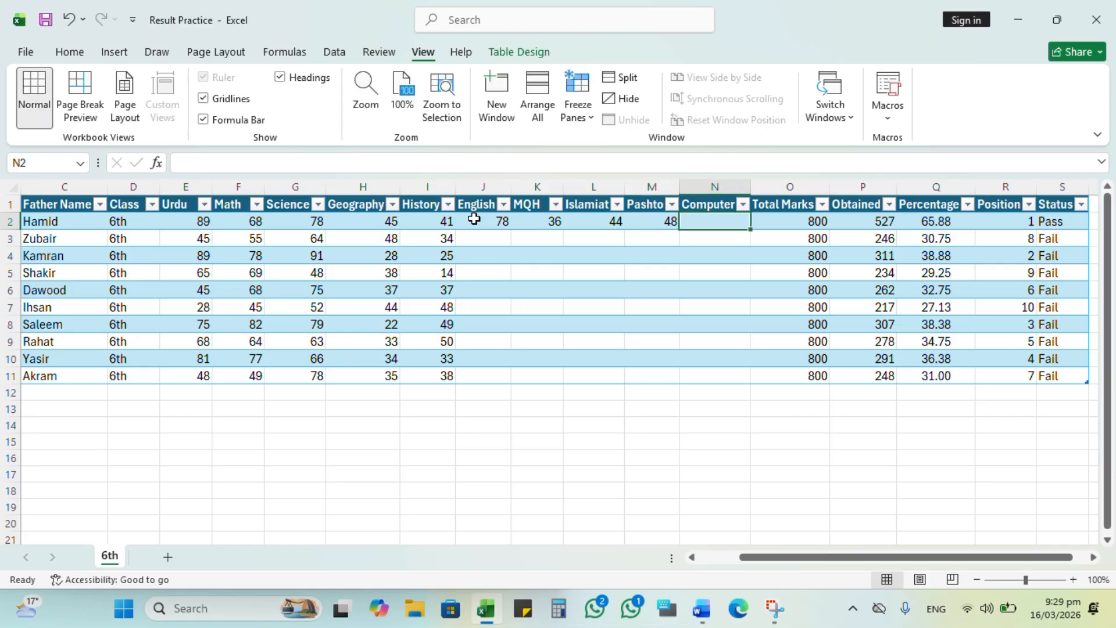
text(49)
key(Tab)
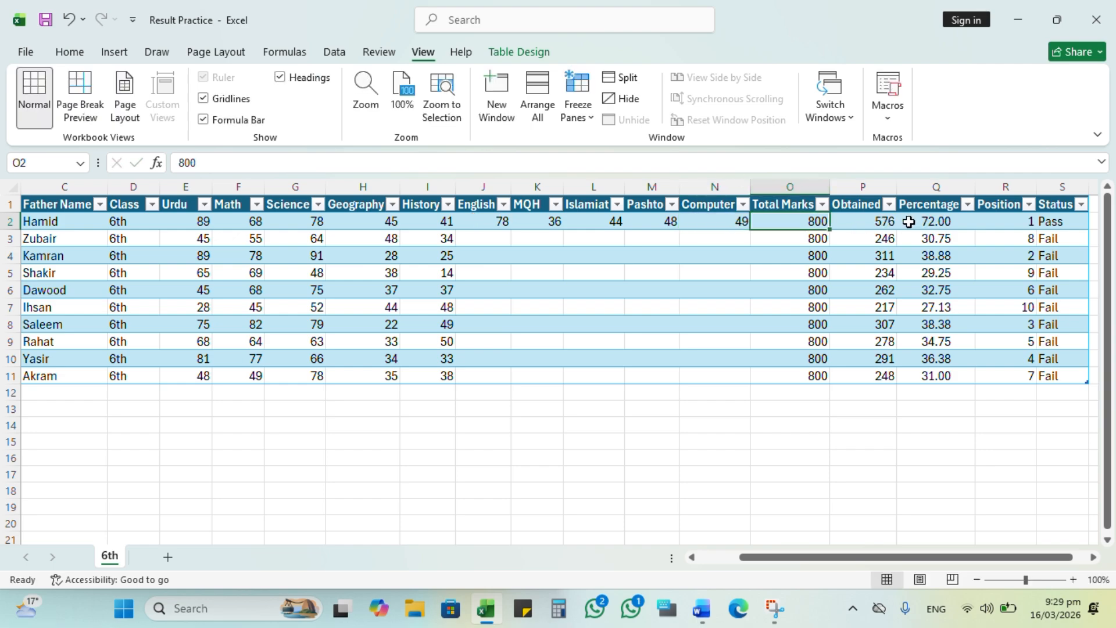
- Enter the row 3 student's marks: English 65, MQH 33, Islamiat 46, Pashto 23 and Computer 48
click(476, 241)
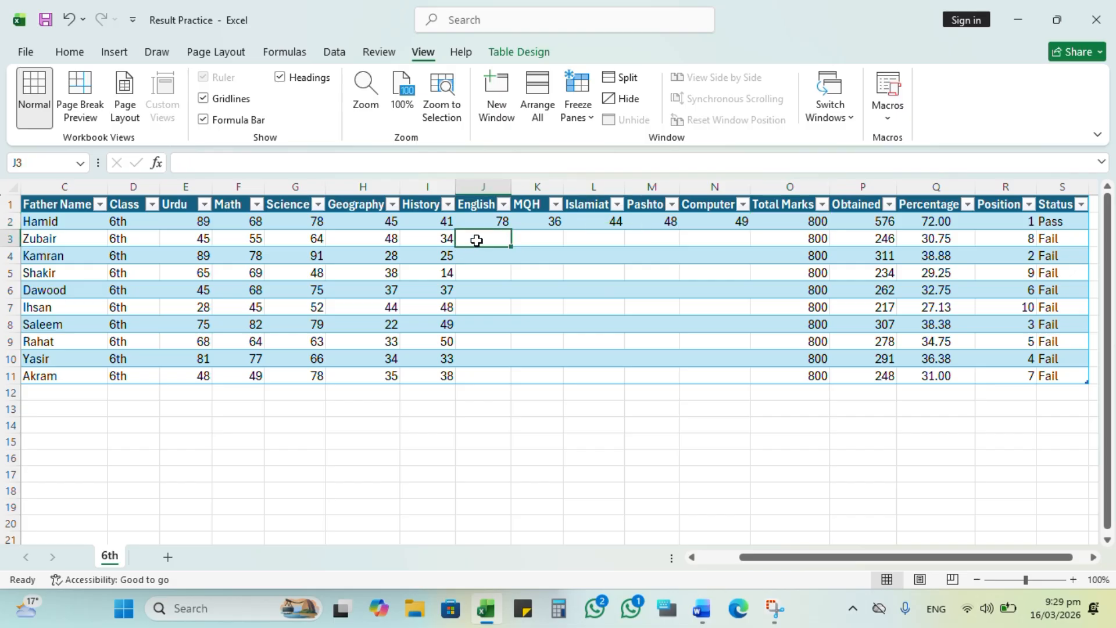
text(65)
key(Tab)
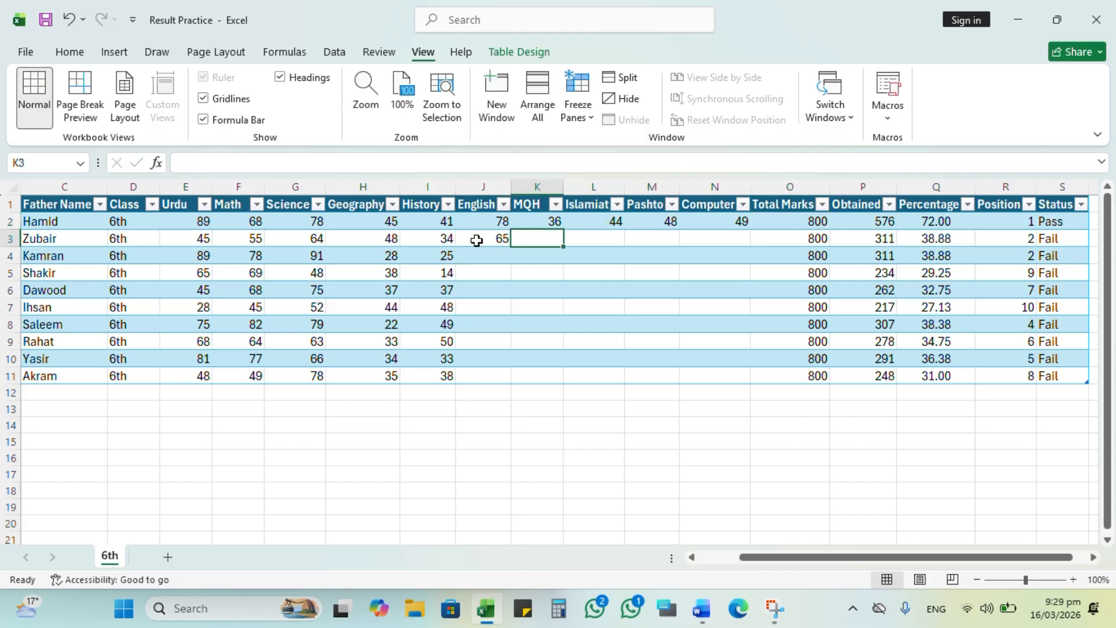
text(33)
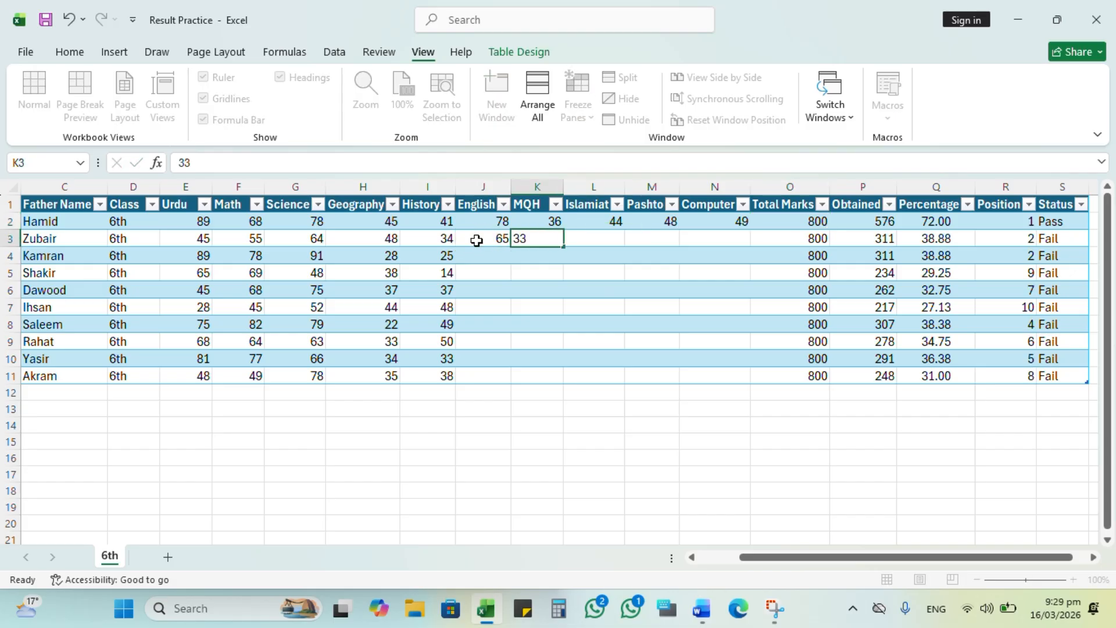
key(Tab)
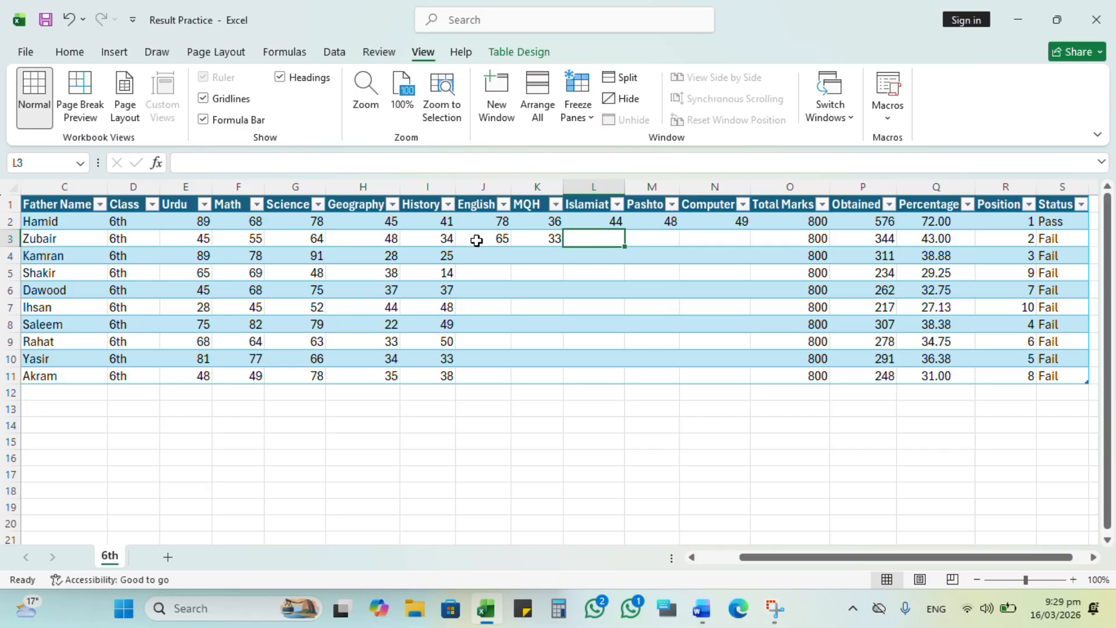
text(46)
key(Tab)
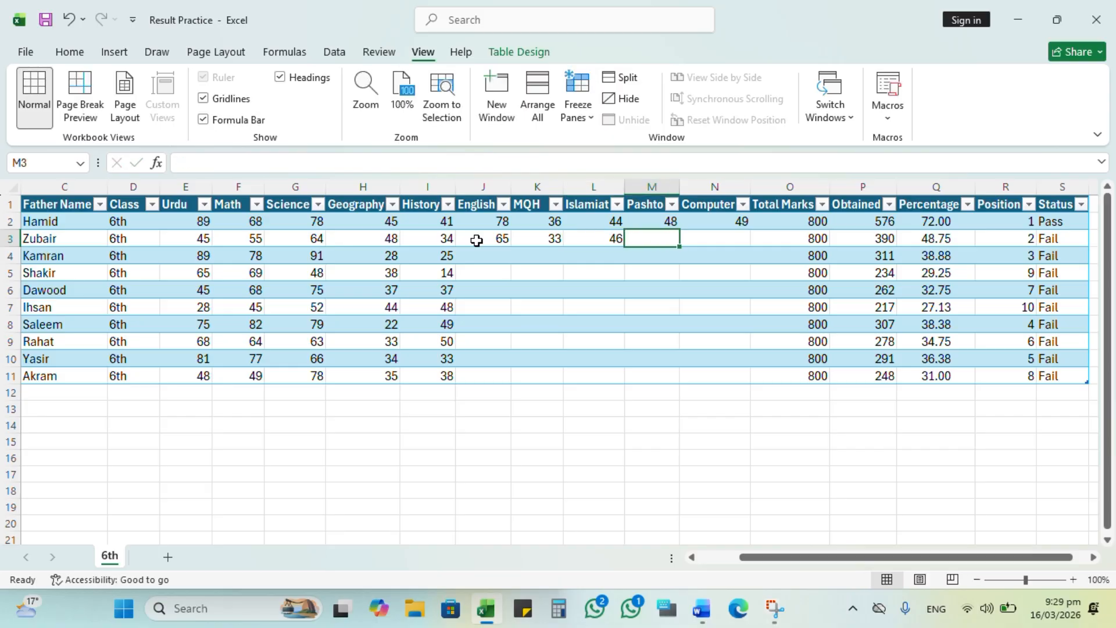
text(23)
key(Tab)
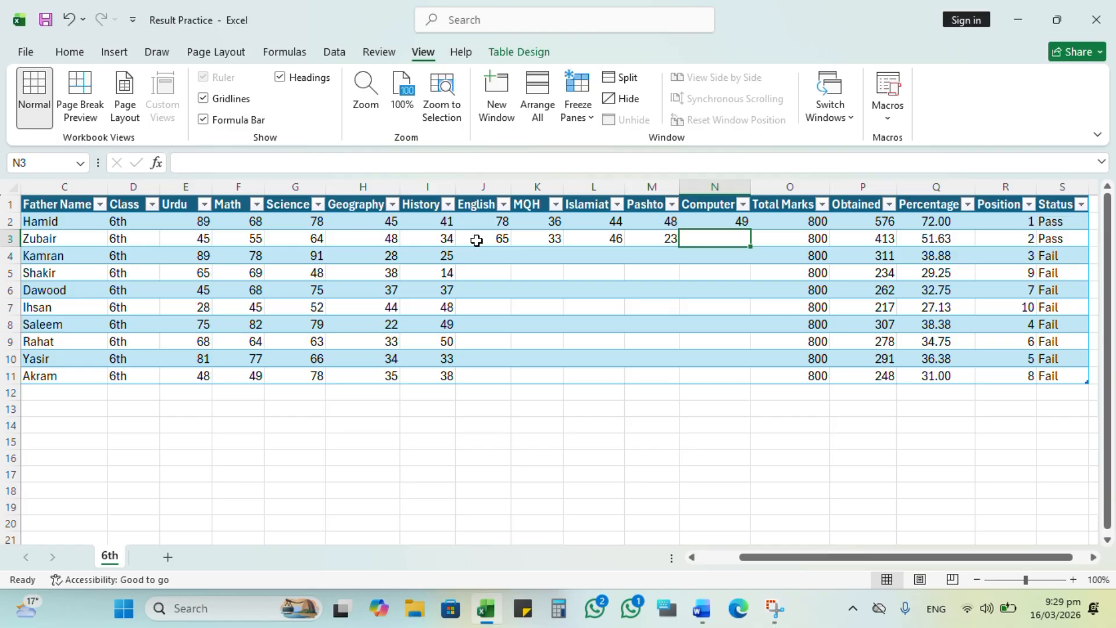
text(48)
key(Tab)
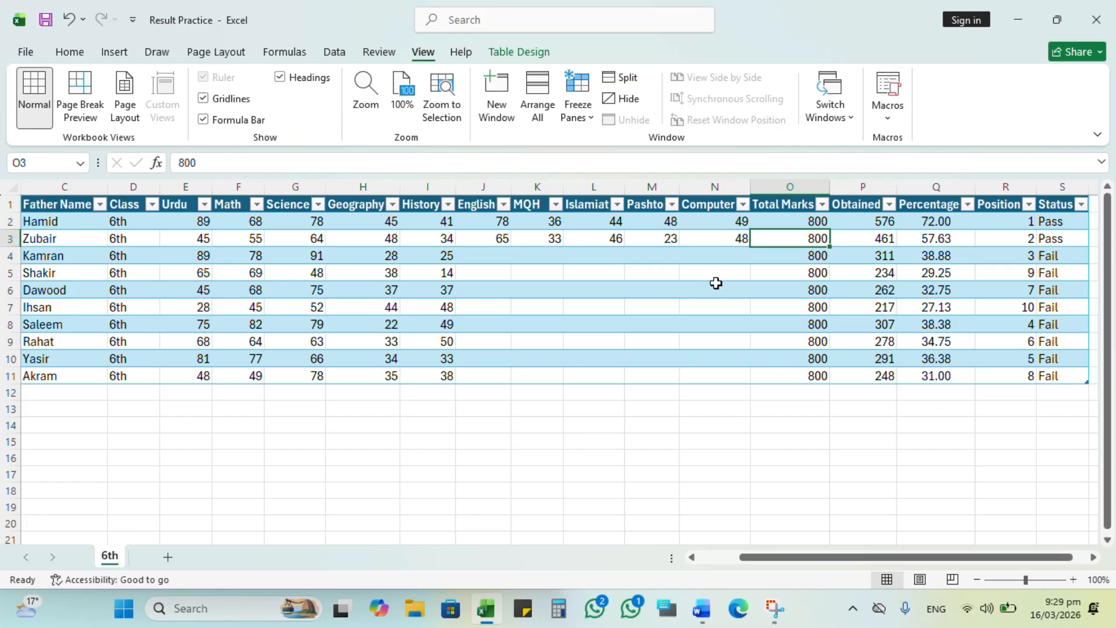
click(665, 279)
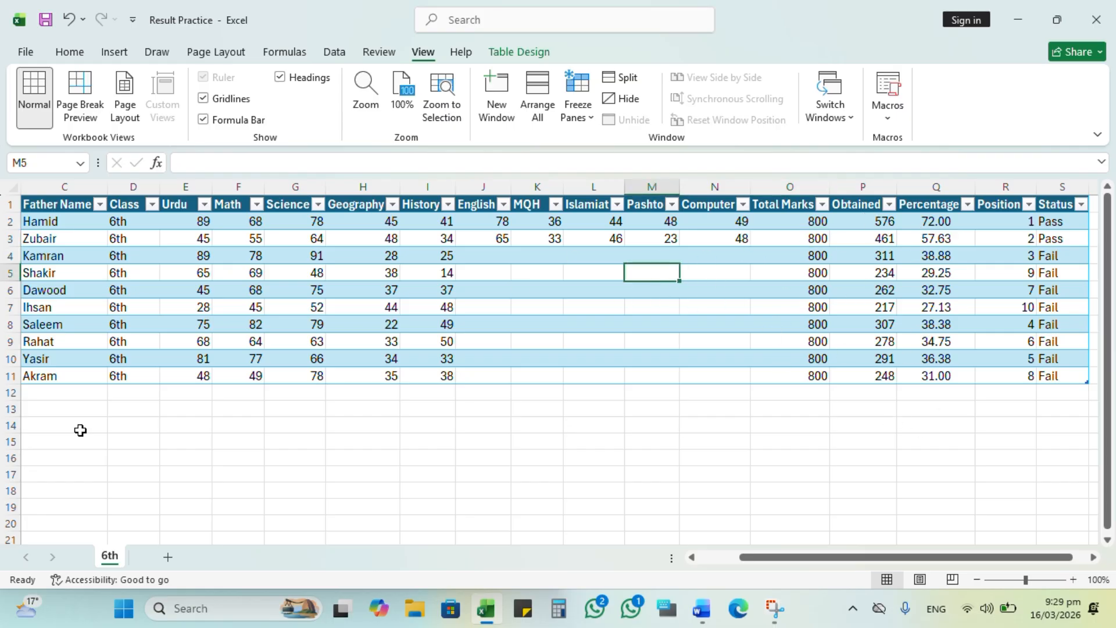
- Save the workbook to the Desktop as Result Practice.xlsx, replacing the existing file
mouse_move(860, 557)
mouse_down()
mouse_move(863, 567)
mouse_move(787, 566)
mouse_move(866, 563)
mouse_up()
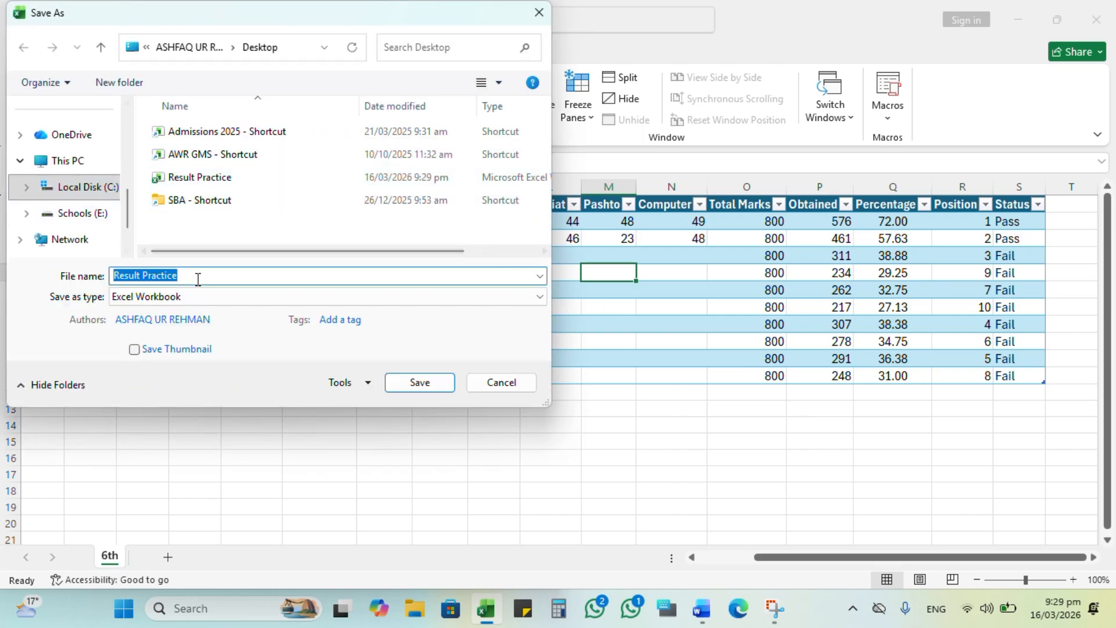
key(BackSpace)
scroll(46, 194, up, 5)
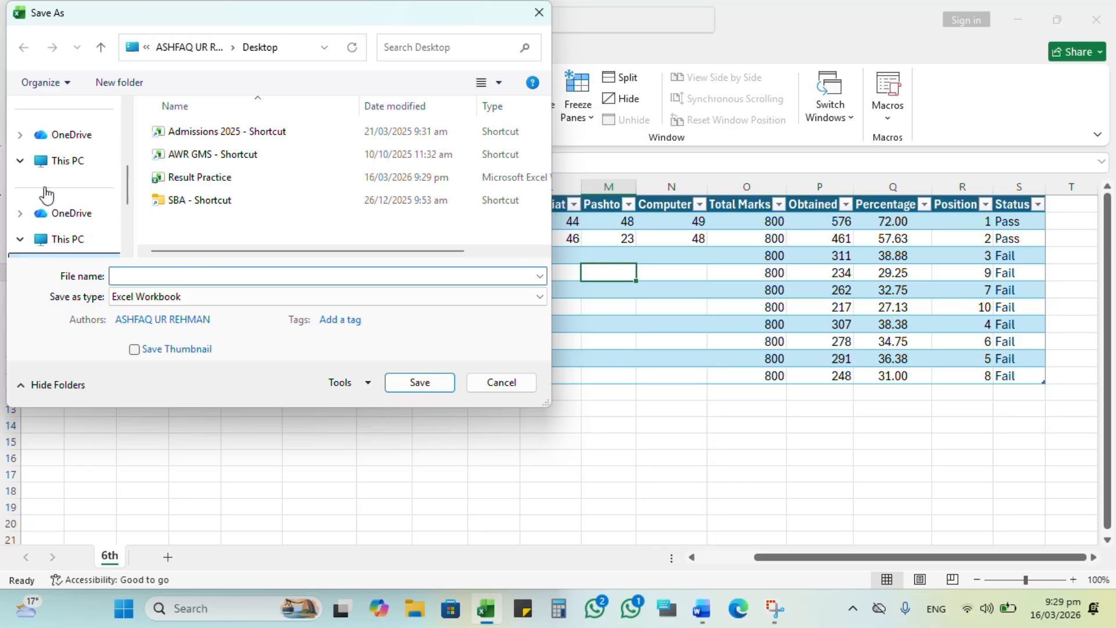
click(71, 221)
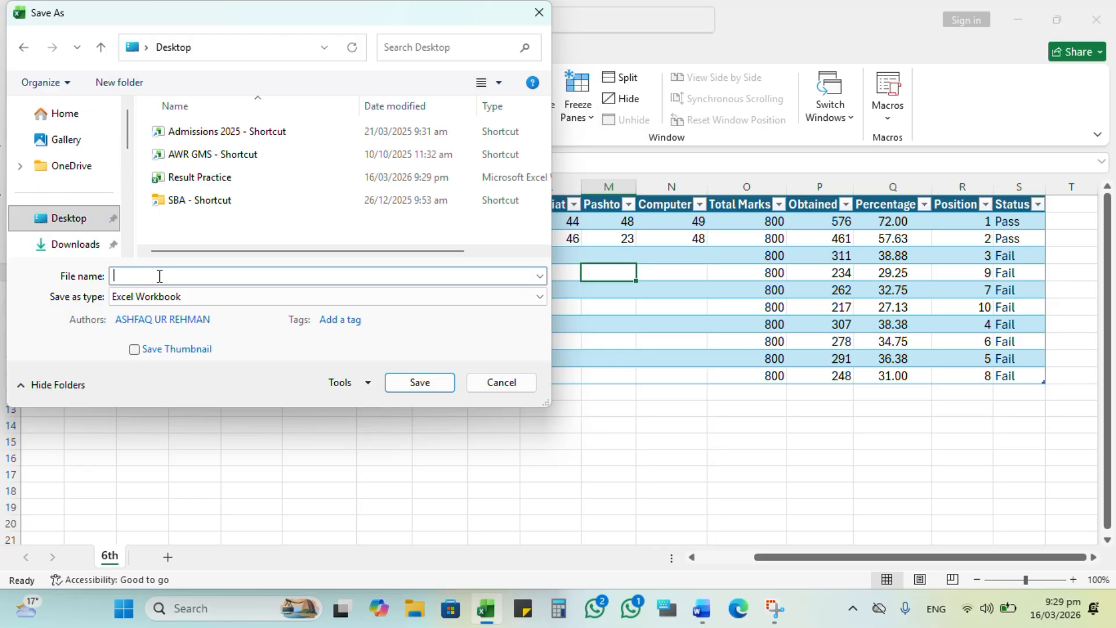
click(159, 277)
text(Reslt)
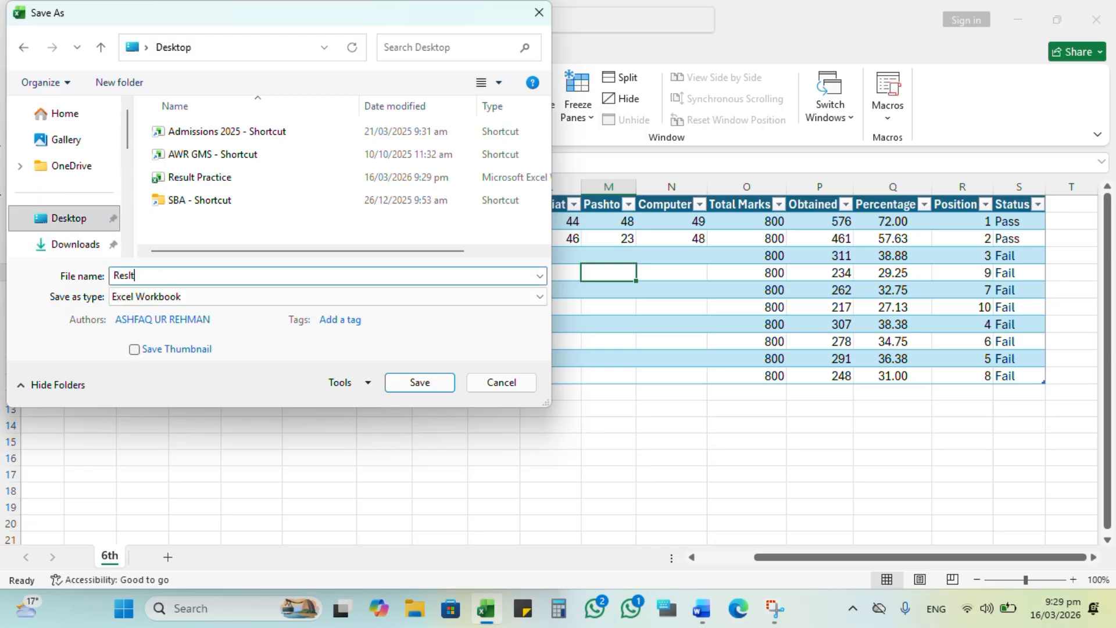
key(BackSpace)
key(BackSpace)
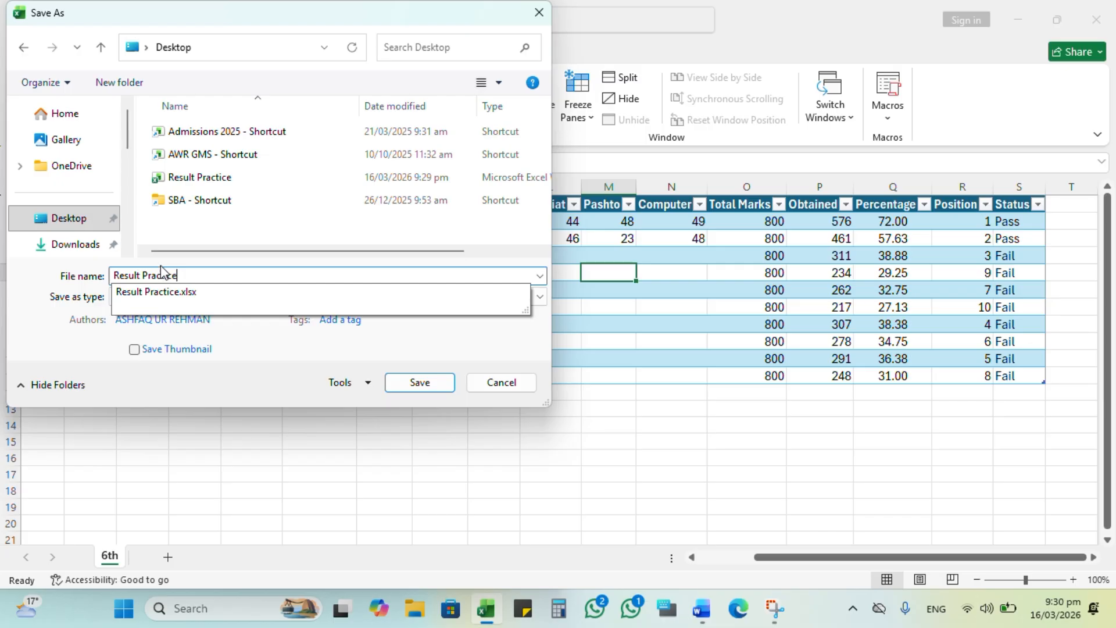
click(186, 292)
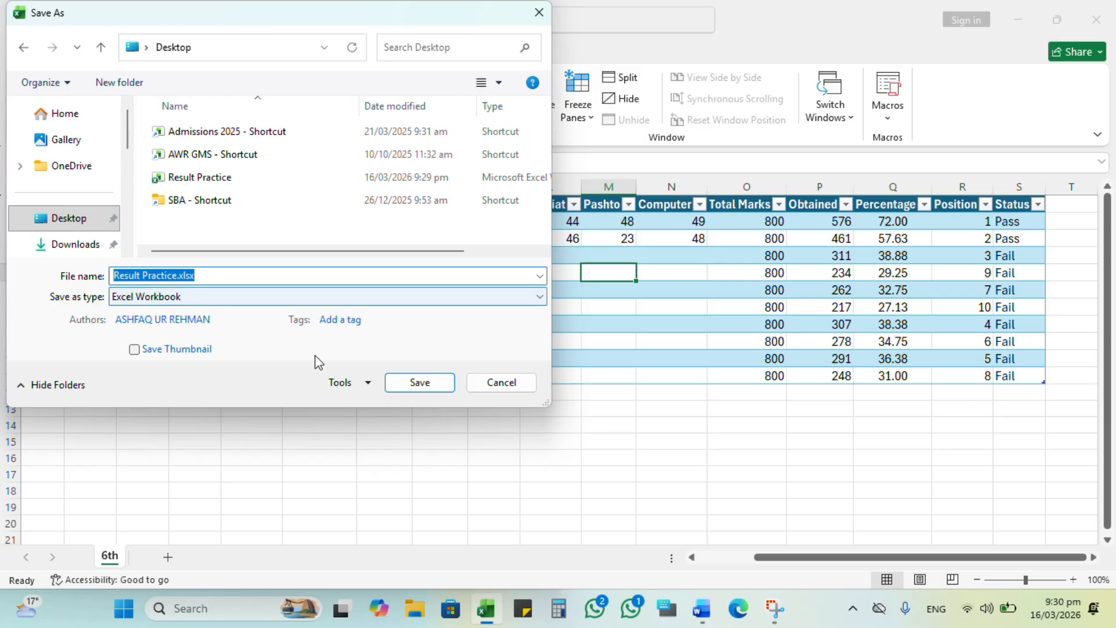
click(448, 387)
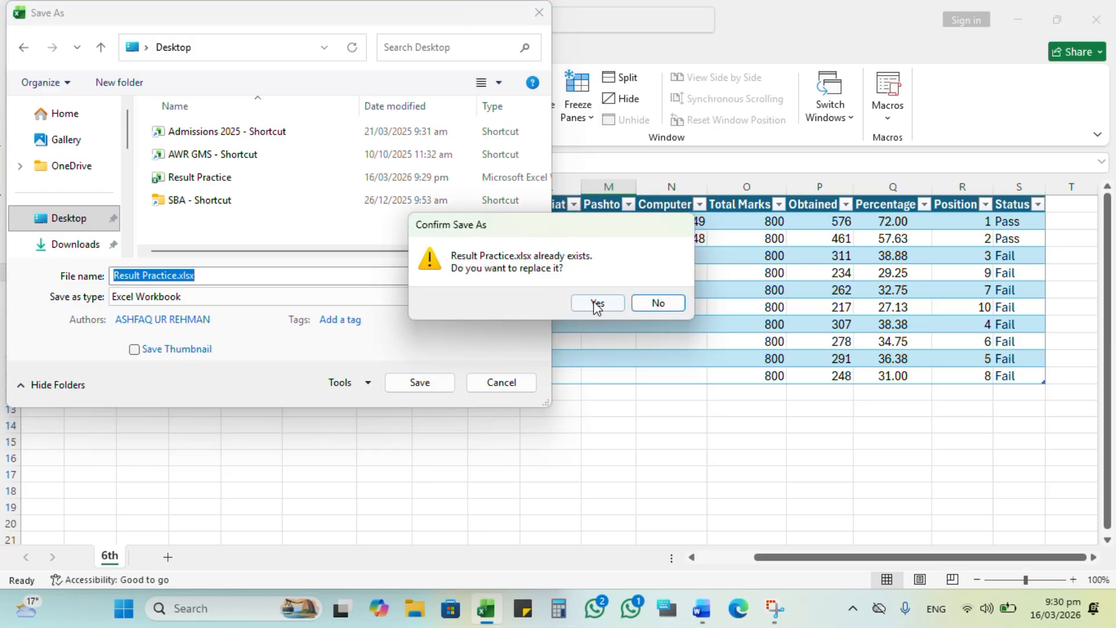
click(597, 303)
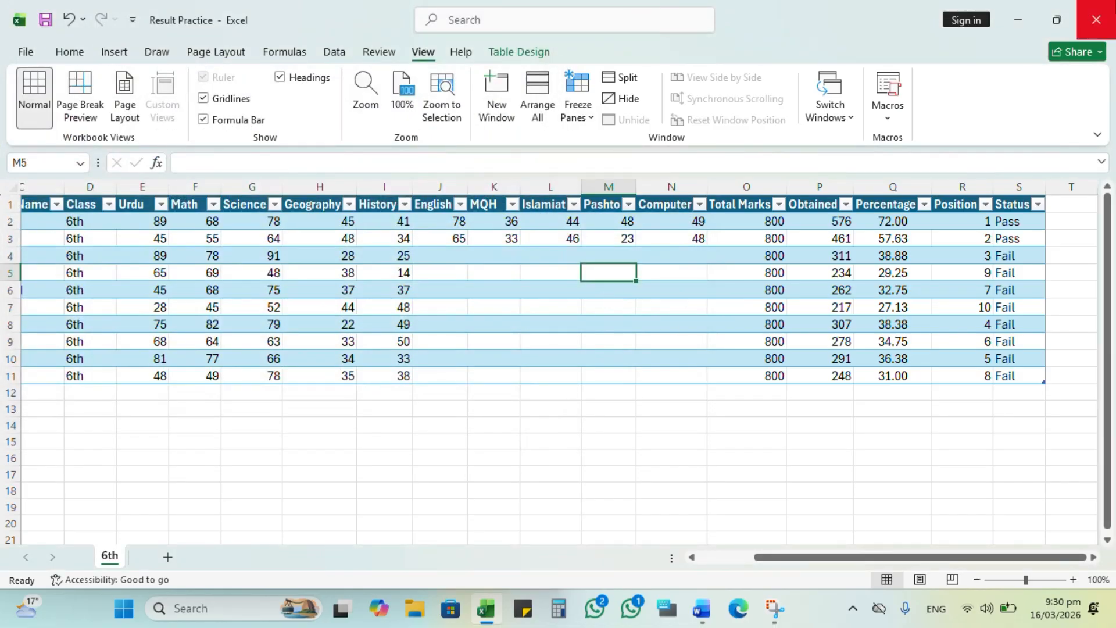
- Minimize the workbook, switch to the Transcript 6th document in Word and maximize its window
click(1017, 20)
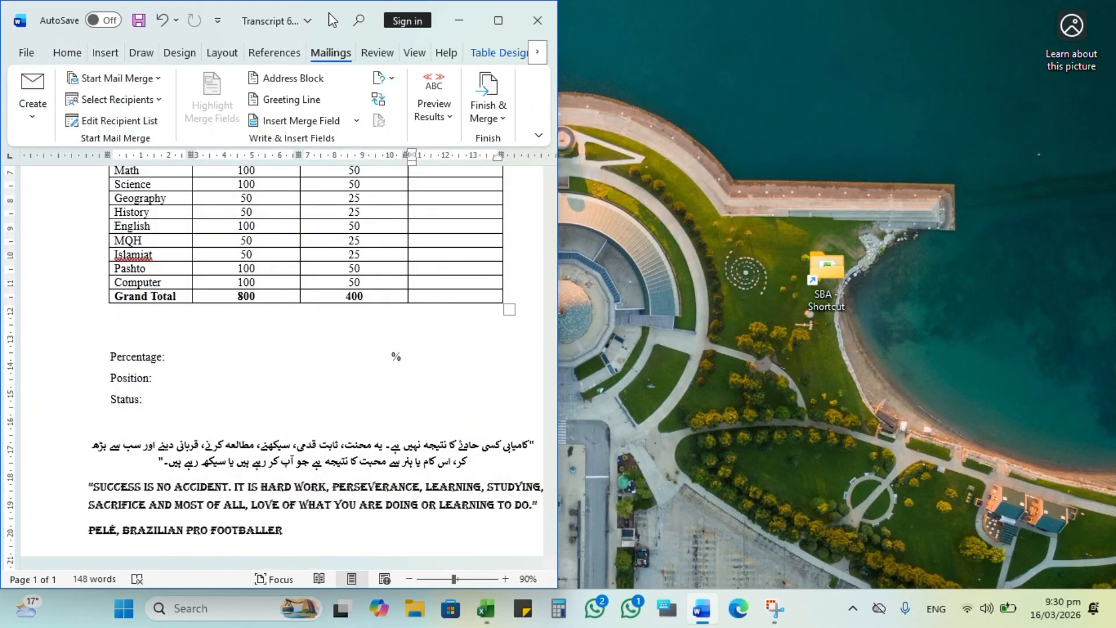
double_click(332, 20)
scroll(753, 340, up, 5)
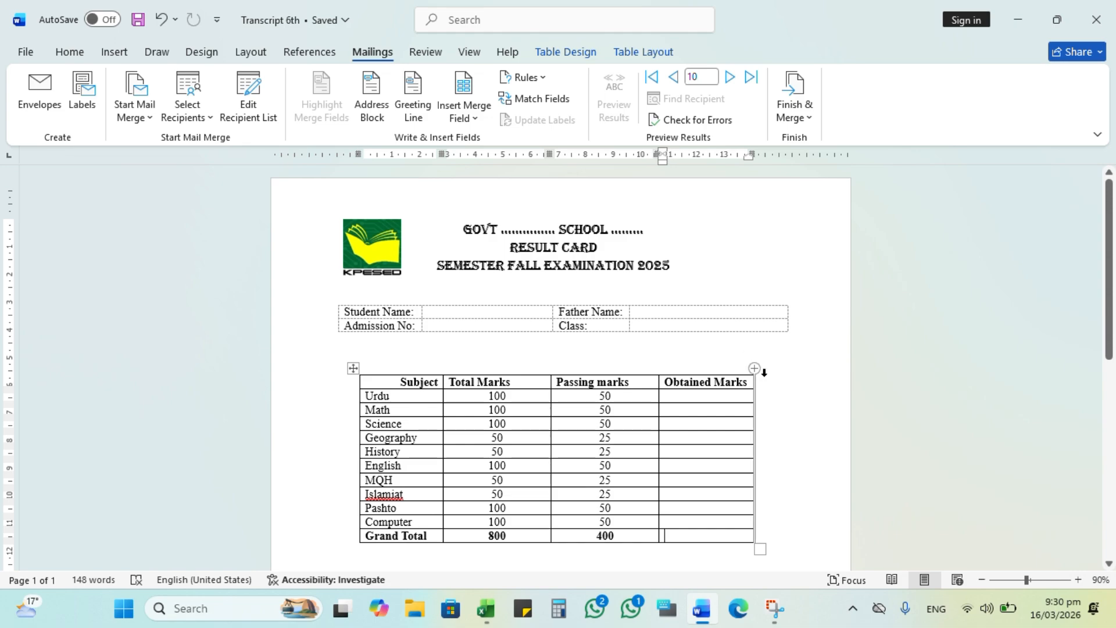
- Look over the result card's blank student details, the Obtained Marks column, and the Percentage, Position and Status lines
scroll(763, 372, down, 1)
scroll(764, 372, up, 1)
scroll(763, 372, down, 1)
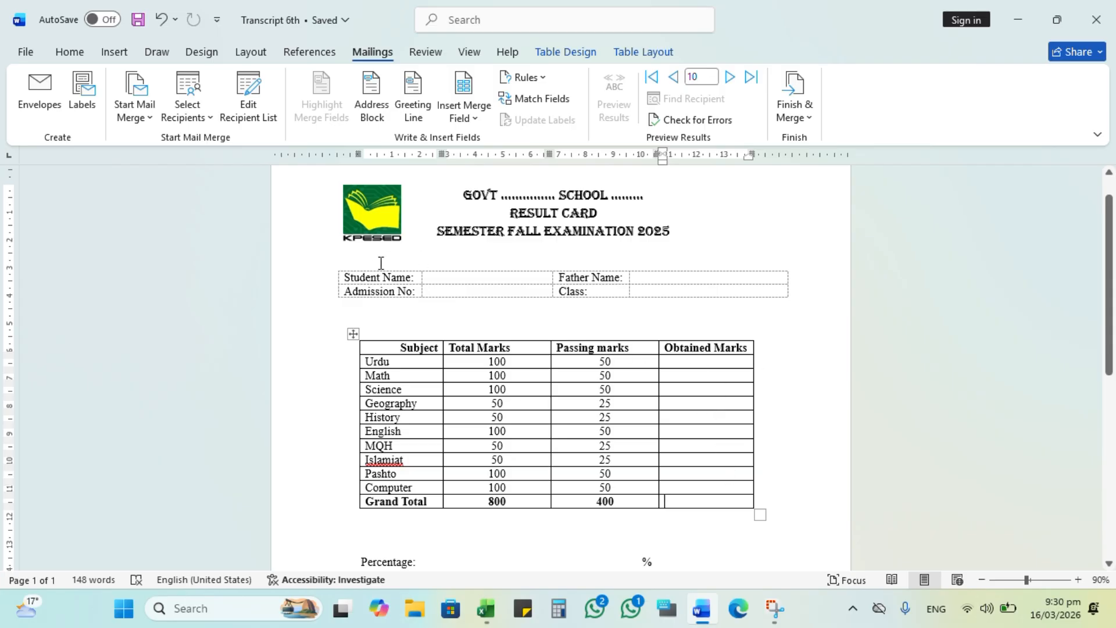
click(463, 278)
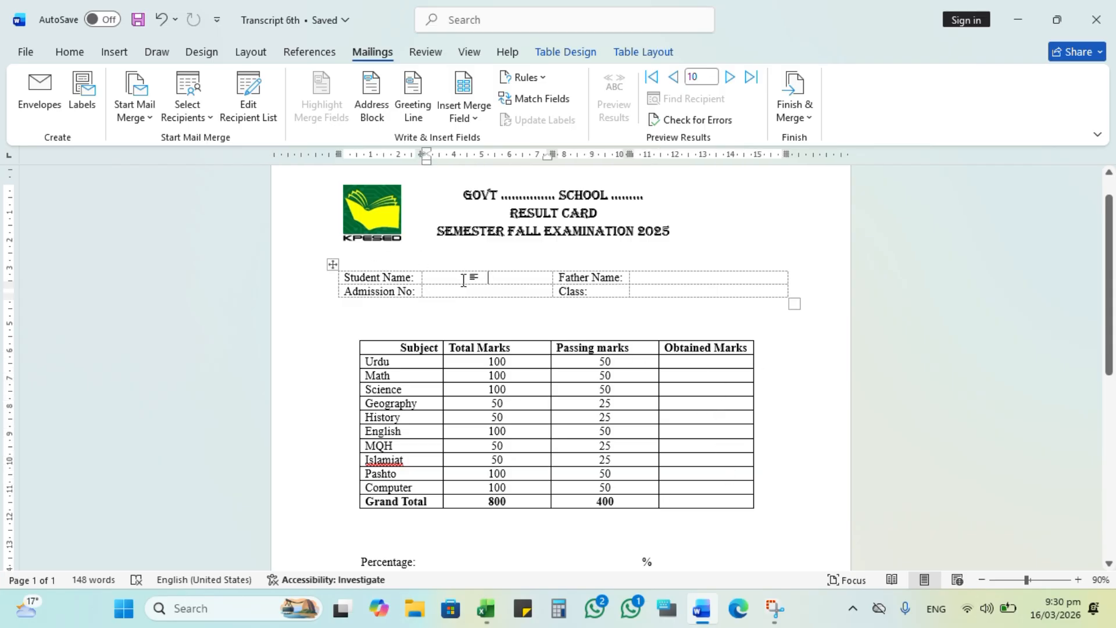
key(Tab)
key(Tab)
key(Tab)
key(Tab)
key(Tab)
key(Tab)
scroll(733, 419, down, 3)
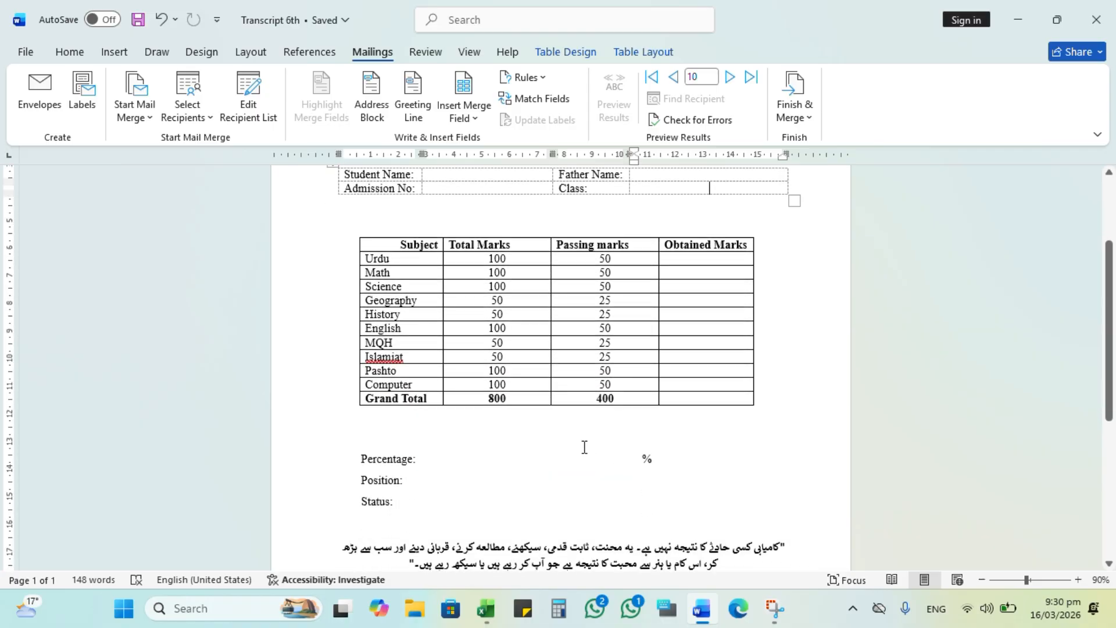
click(576, 455)
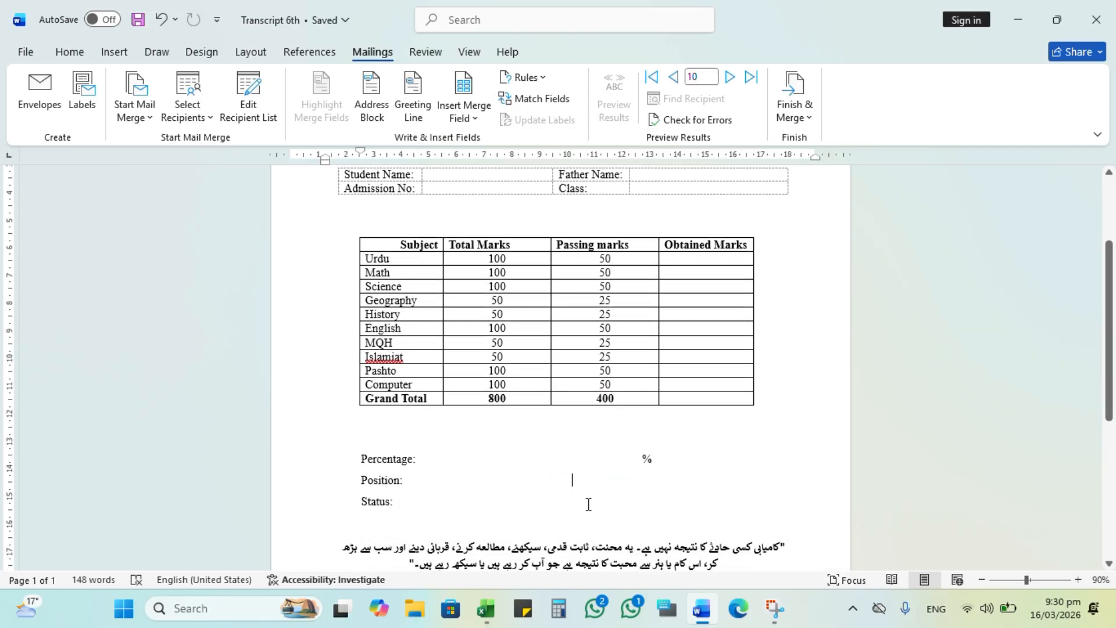
scroll(602, 472, up, 4)
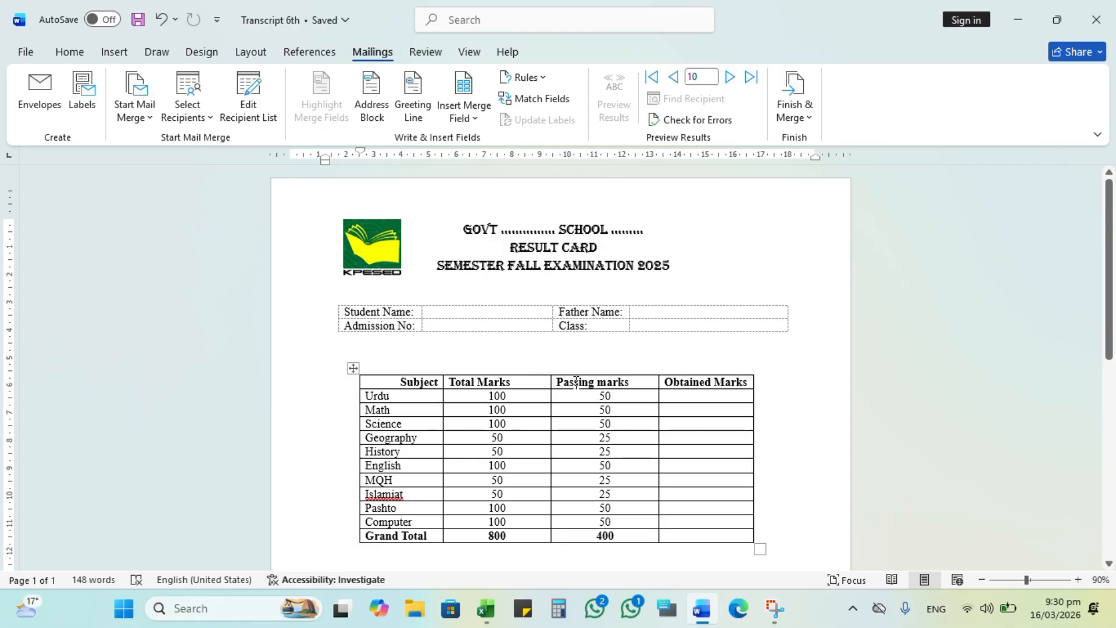
- Place the cursor in the blank cell beside Student Name and start a mail merge for the result card
click(455, 309)
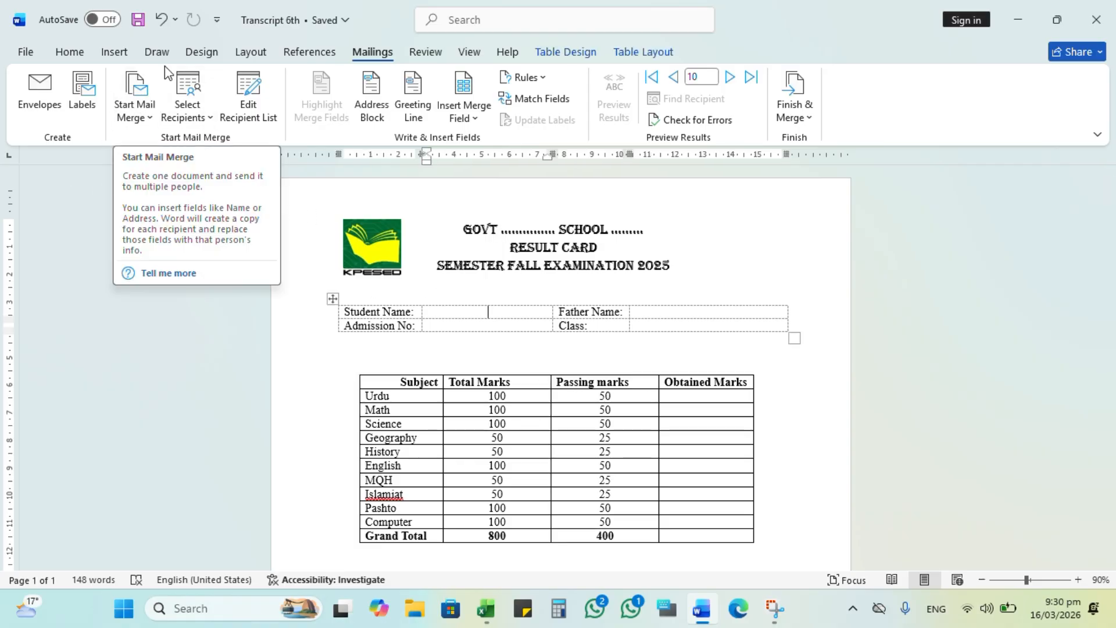
click(70, 52)
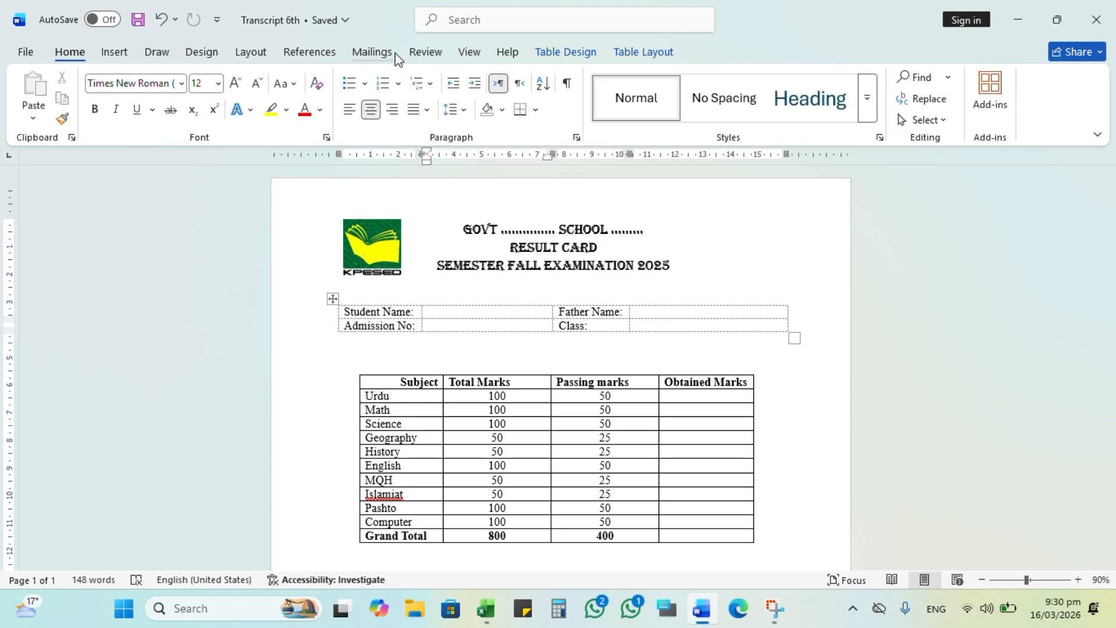
click(370, 52)
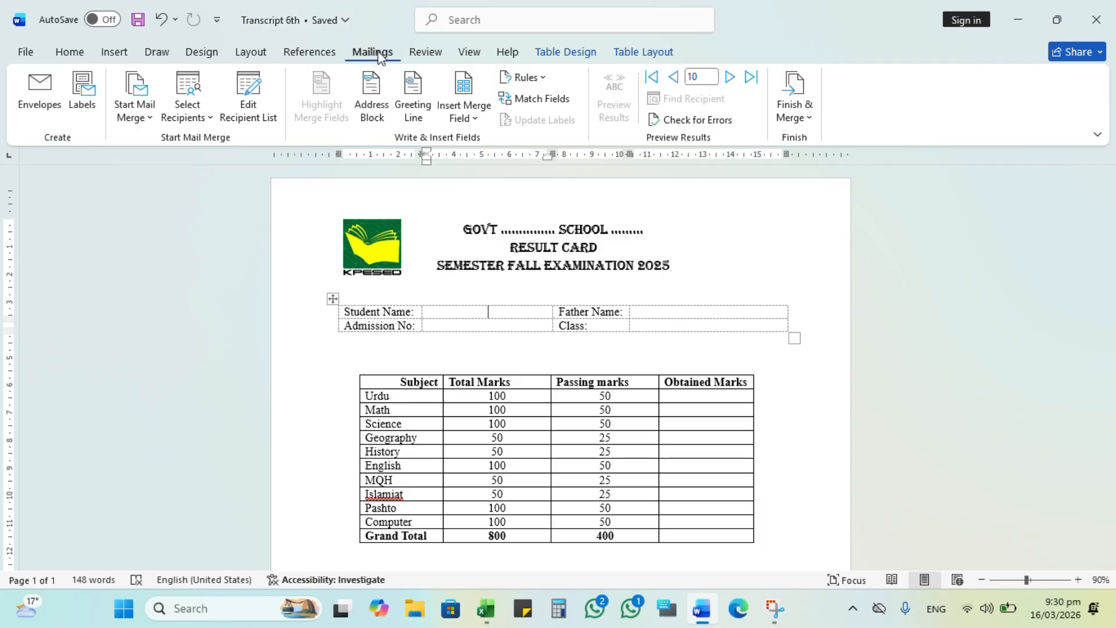
click(140, 119)
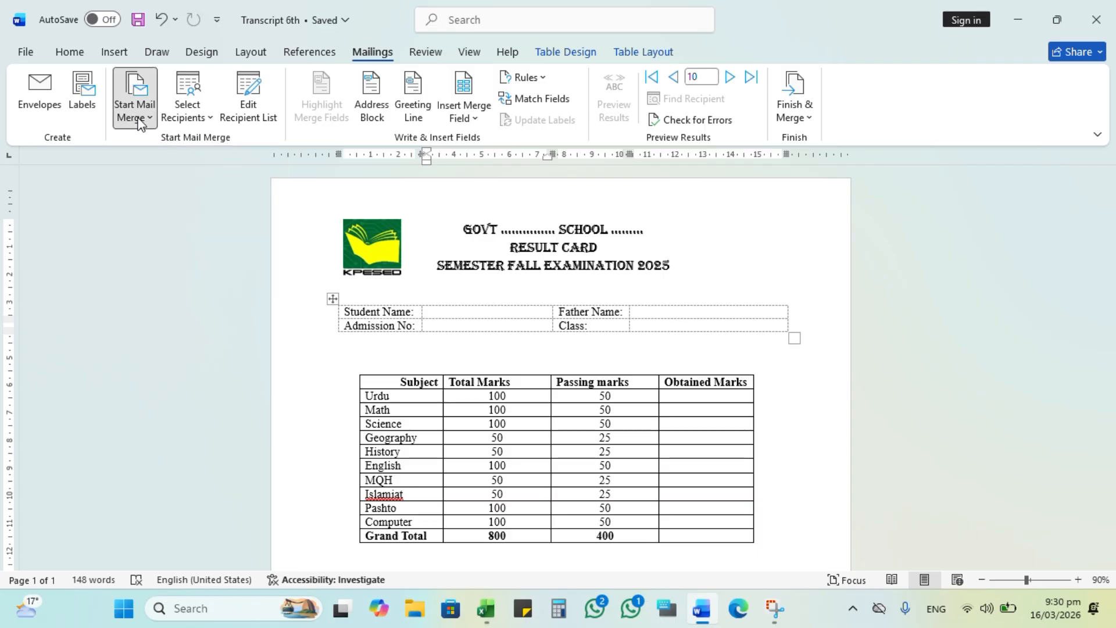
click(152, 145)
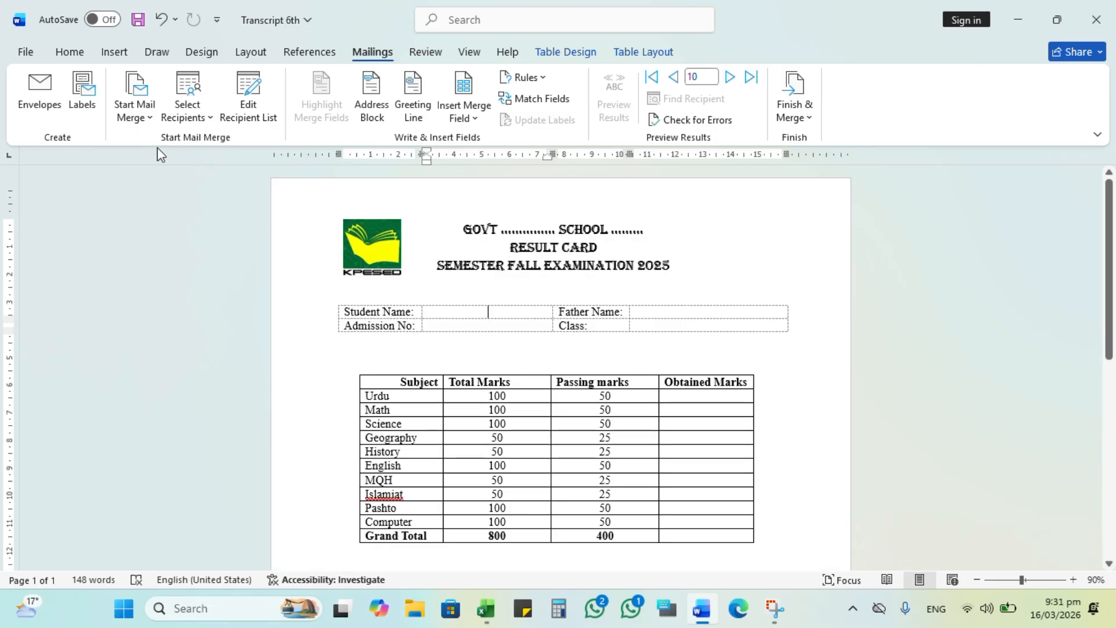
- Try to attach the Sheet1$ table of the Result Practice workbook on the Desktop as the merge's existing recipient list
click(199, 122)
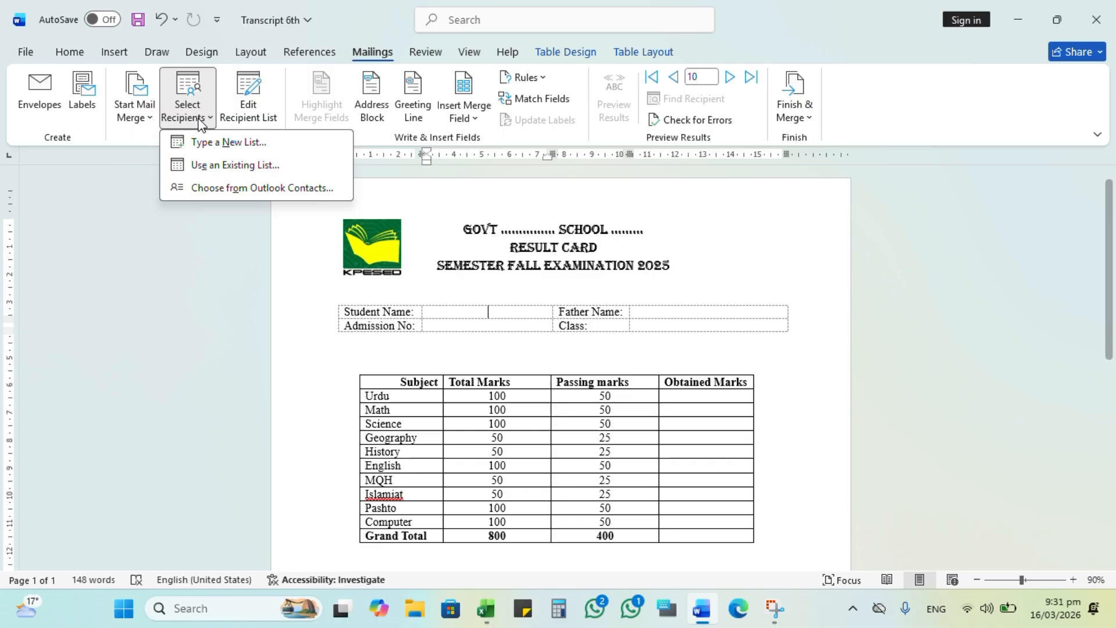
click(214, 169)
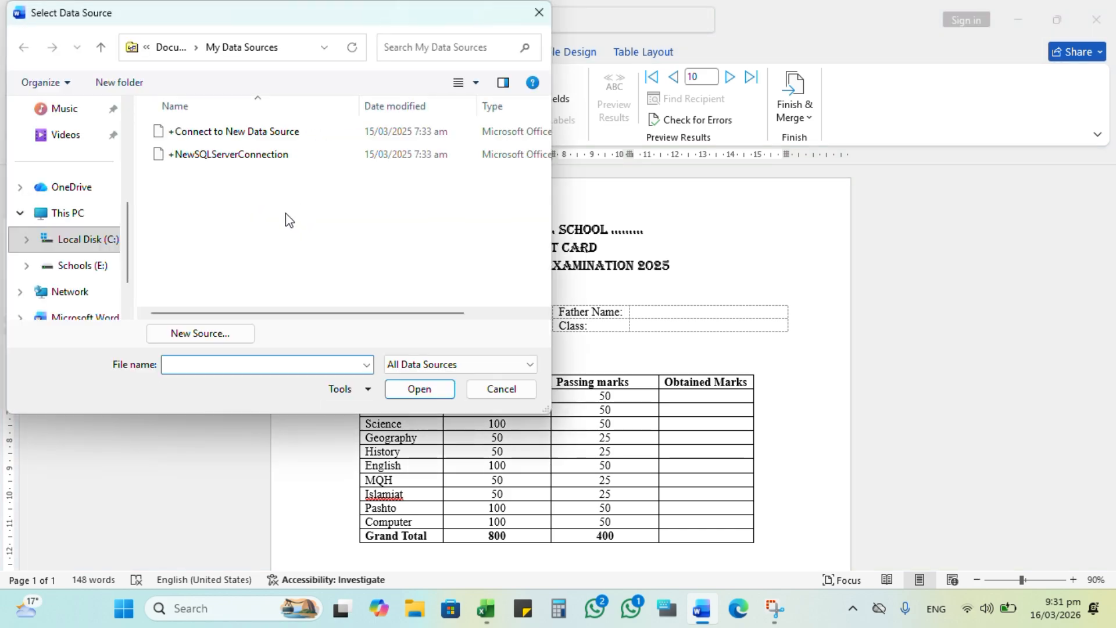
scroll(132, 155, up, 1)
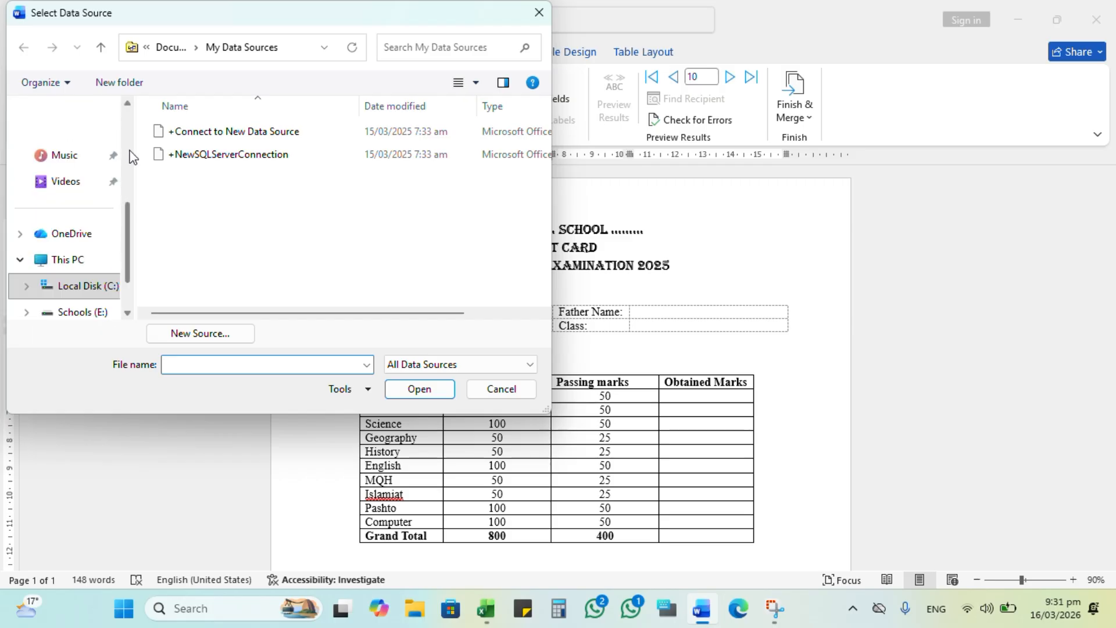
scroll(132, 156, up, 2)
click(80, 169)
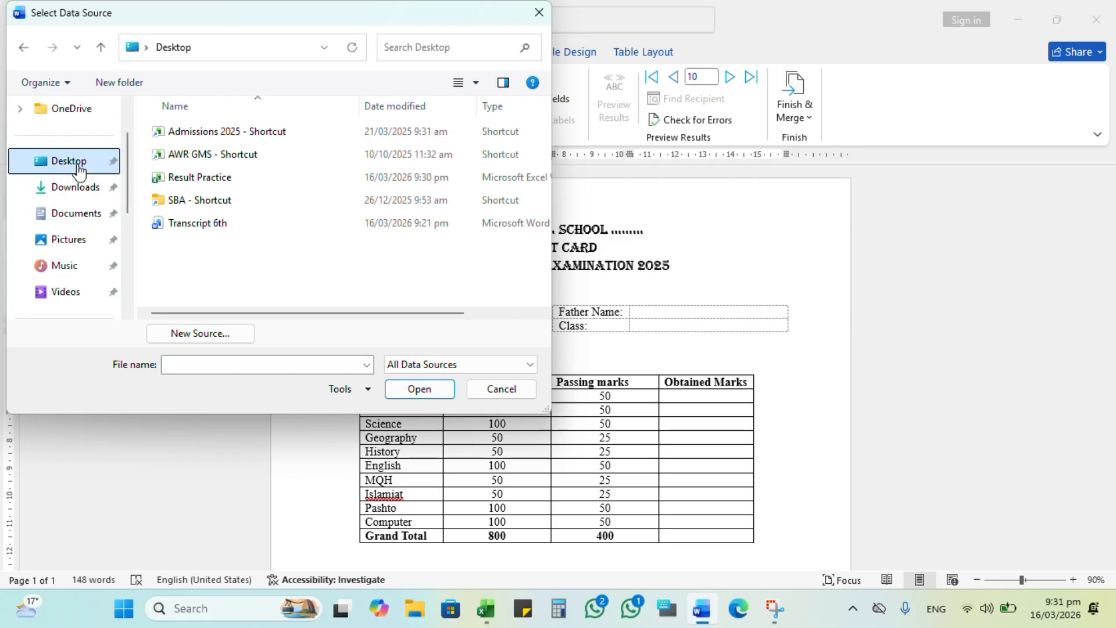
click(197, 177)
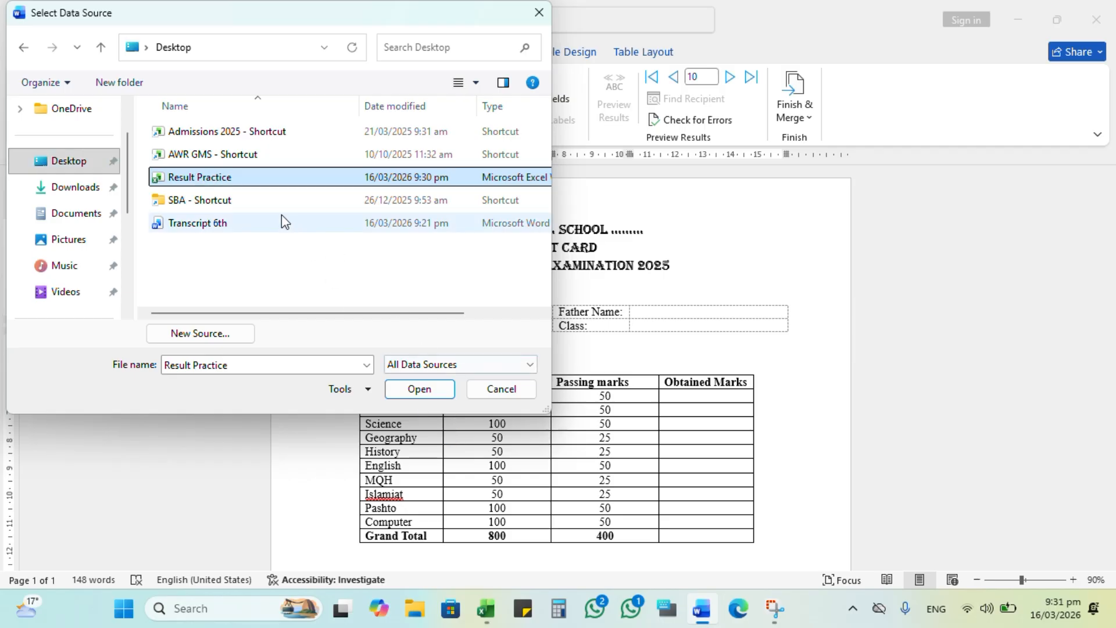
click(419, 388)
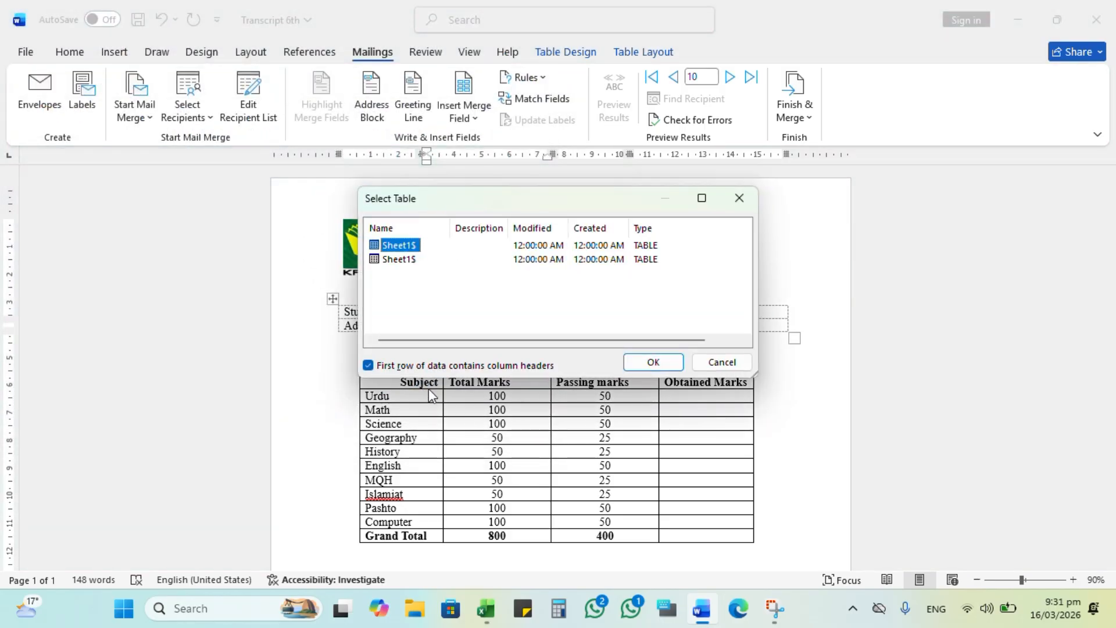
click(669, 365)
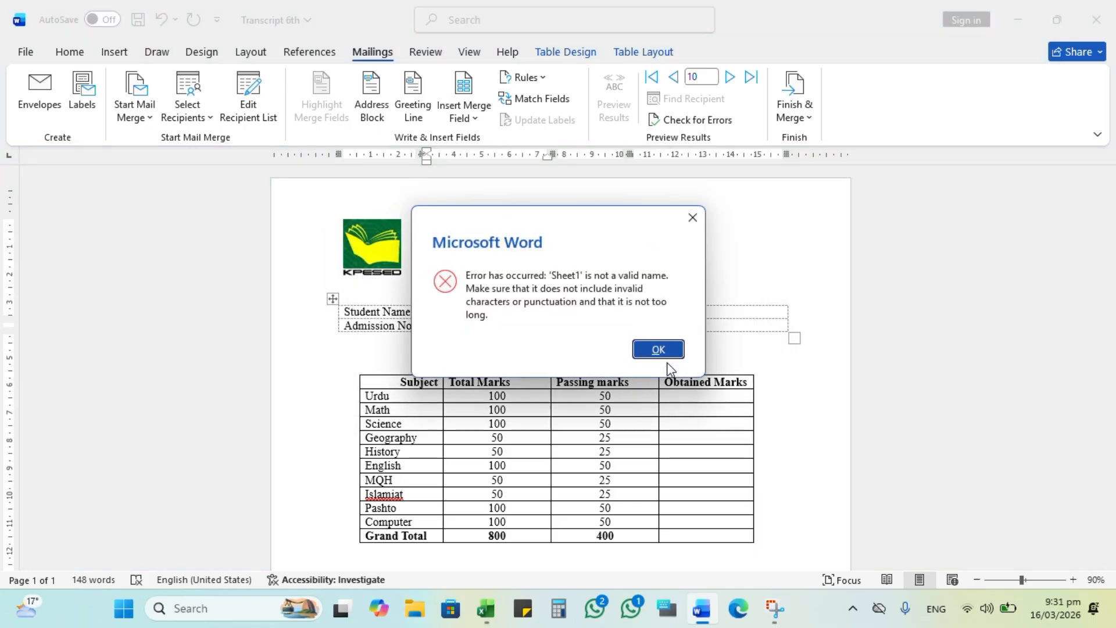
click(658, 349)
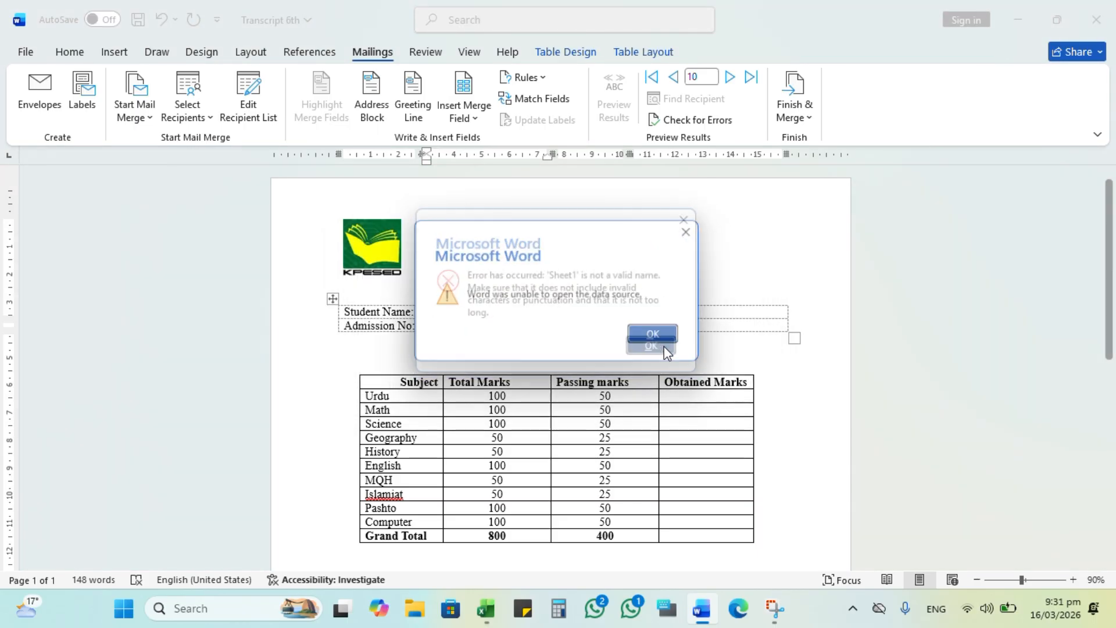
click(660, 339)
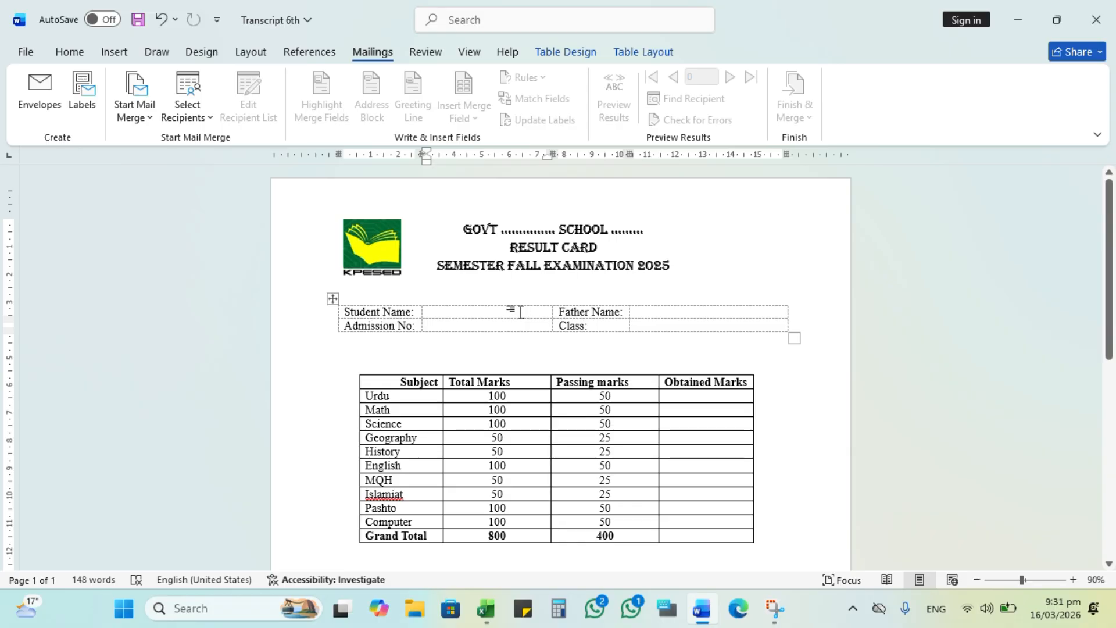
click(84, 49)
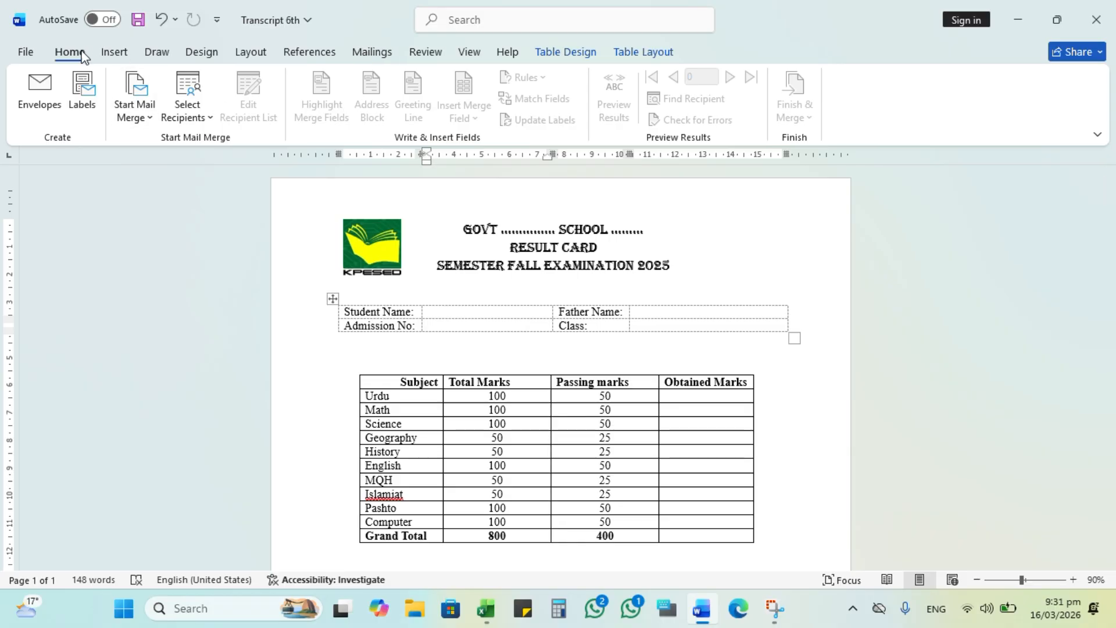
click(392, 55)
click(187, 110)
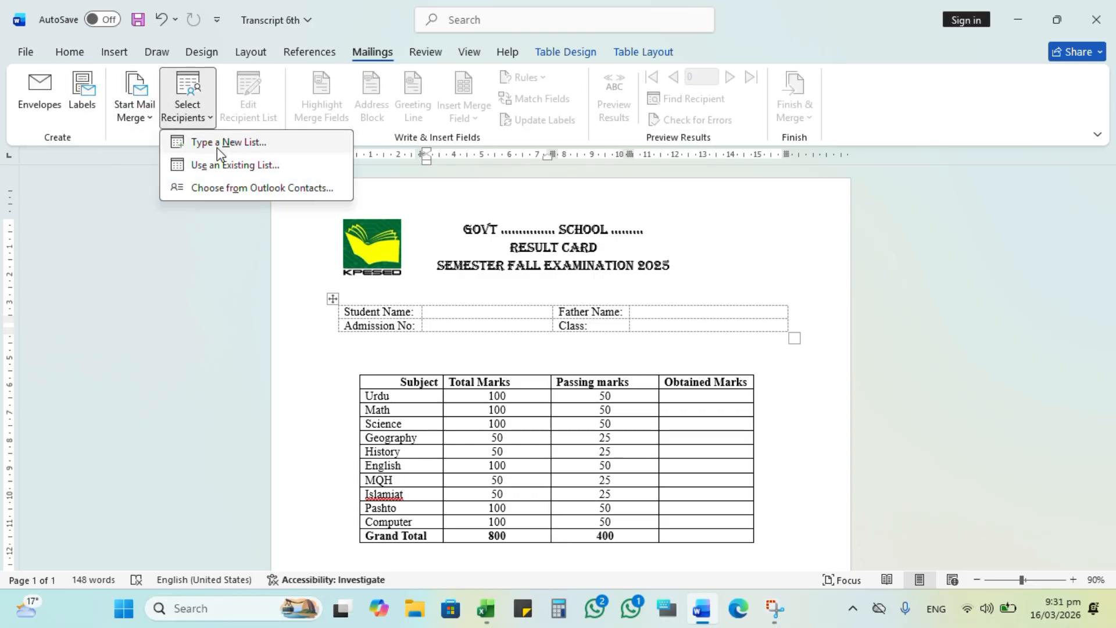
click(227, 186)
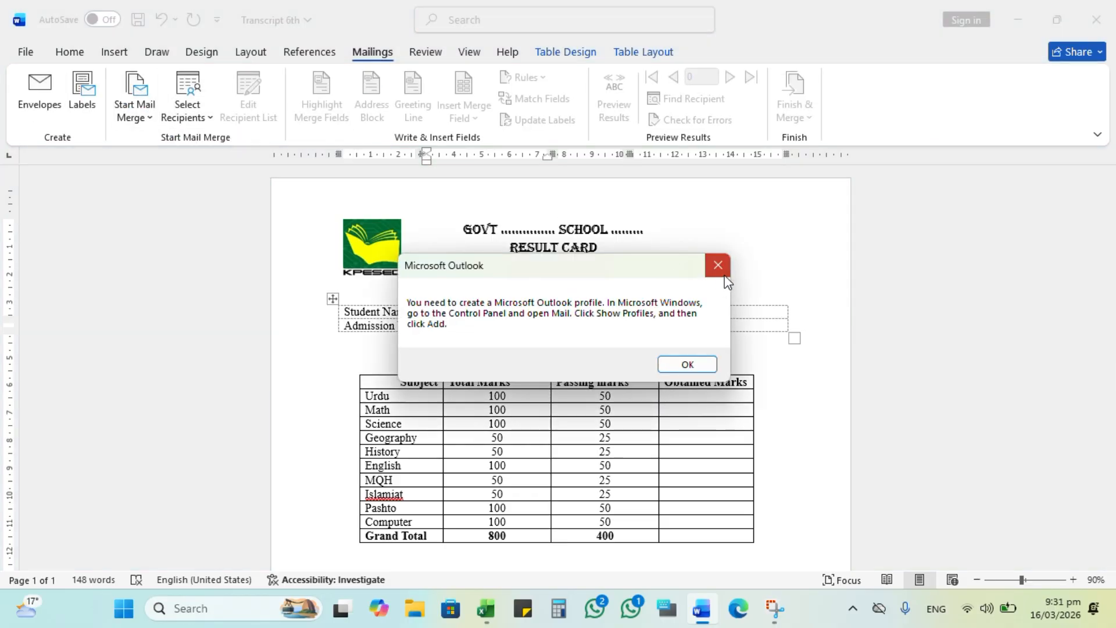
click(720, 271)
click(187, 110)
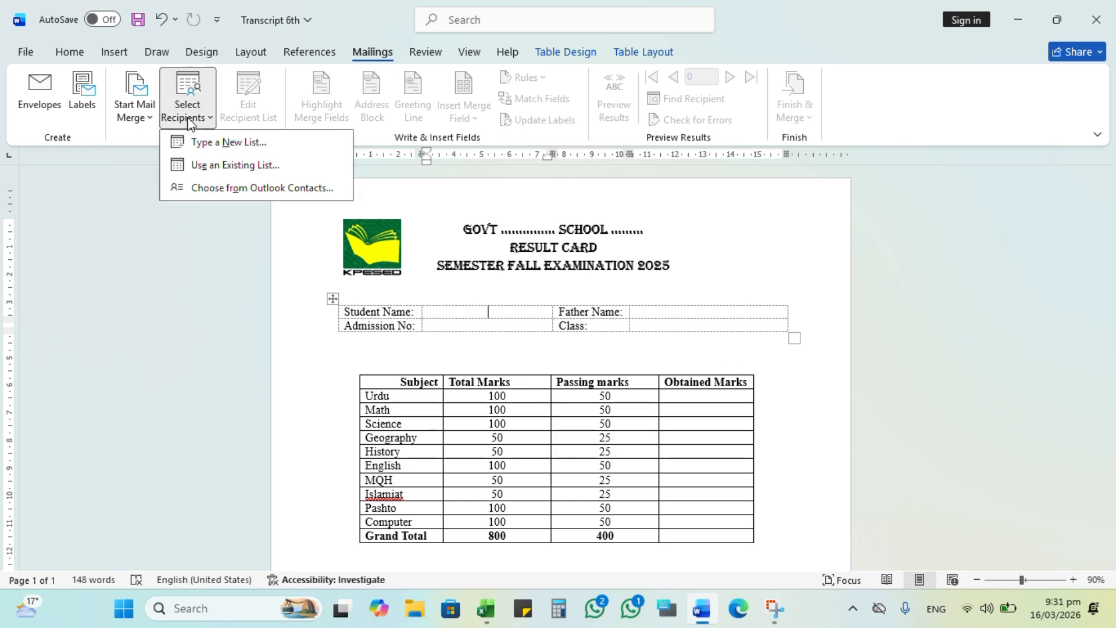
click(260, 169)
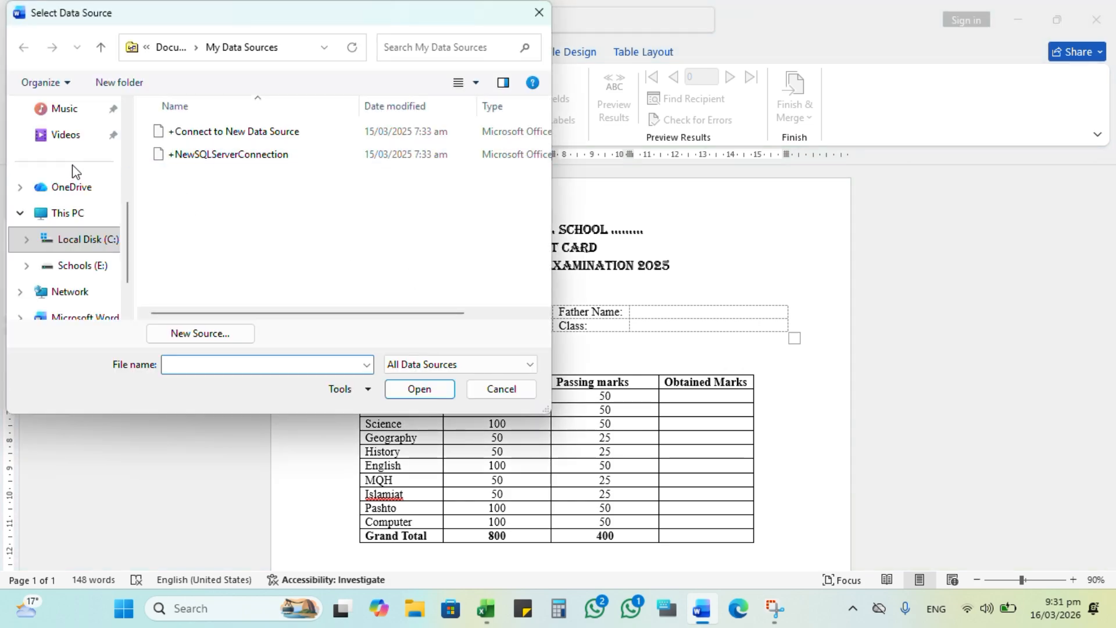
scroll(73, 170, up, 3)
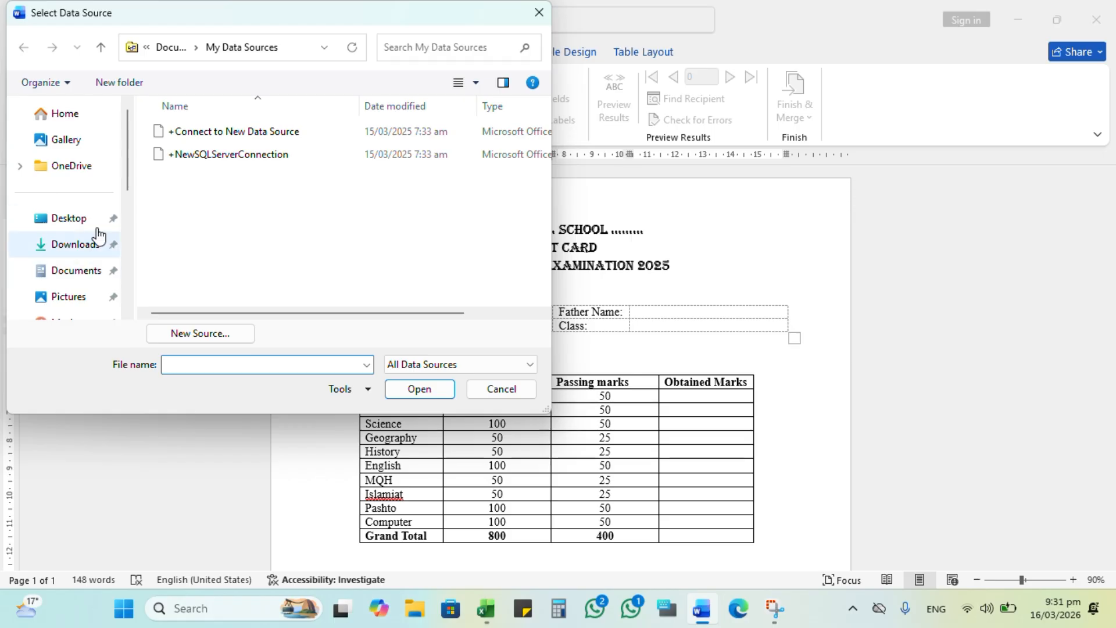
click(491, 391)
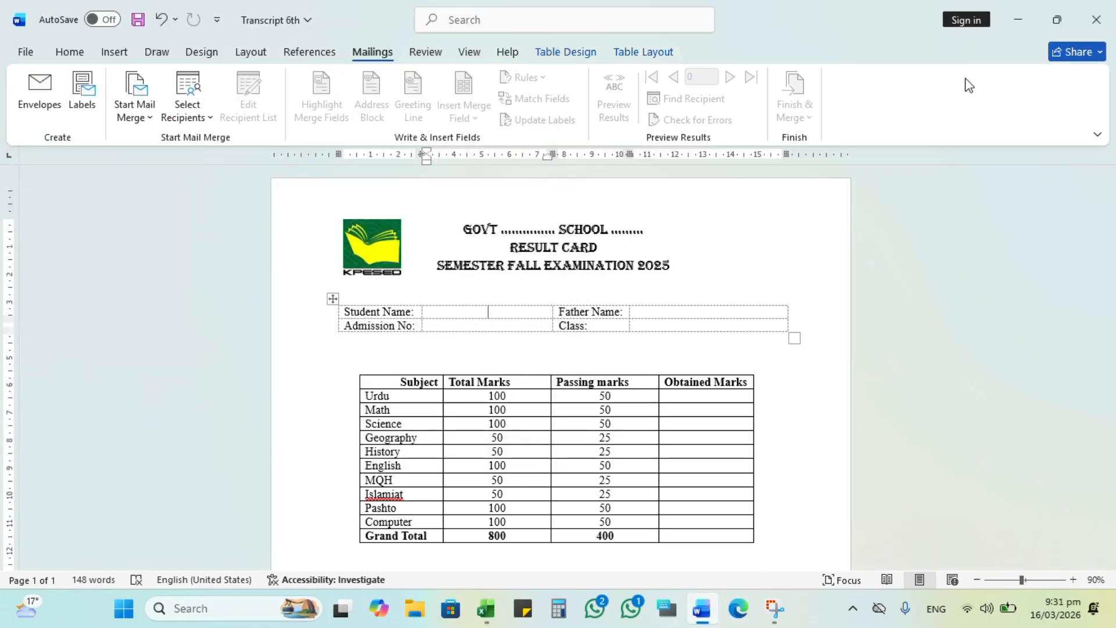
- Minimize the result card document, switch to Excel and close the Result Practice workbook
click(1024, 22)
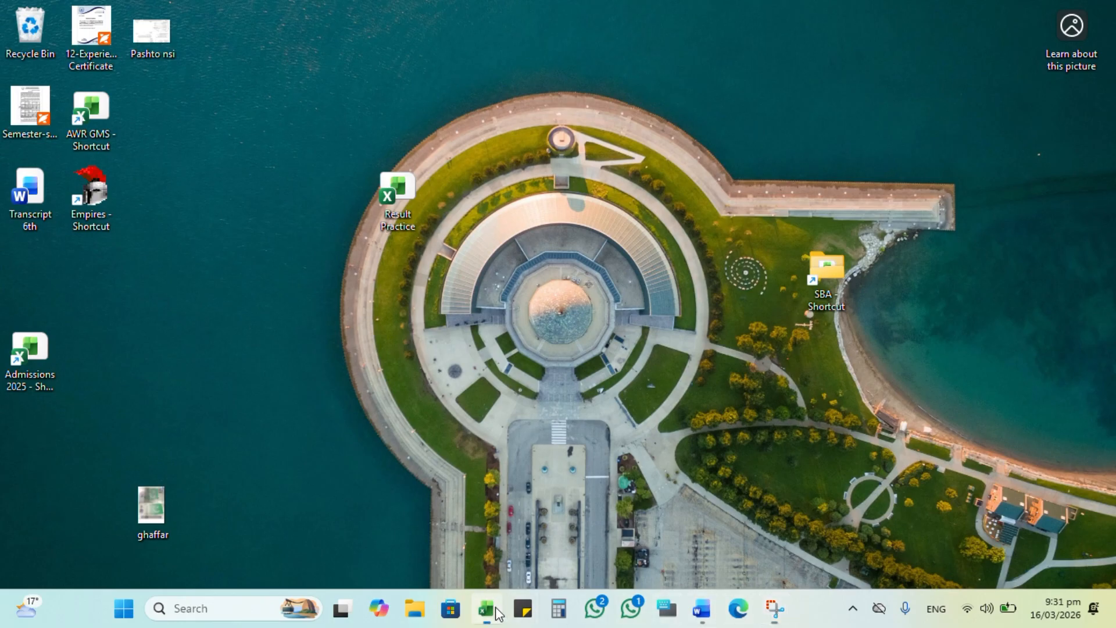
click(495, 608)
click(1098, 19)
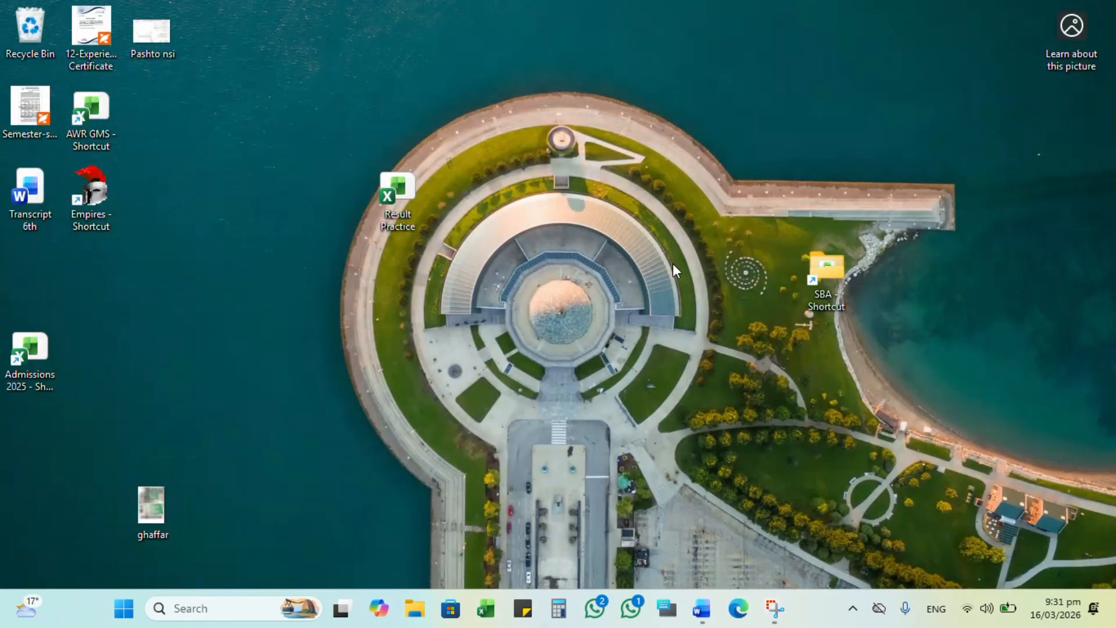
- Rename the Result Practice workbook on the Desktop to Result Practice 1
right_click(388, 200)
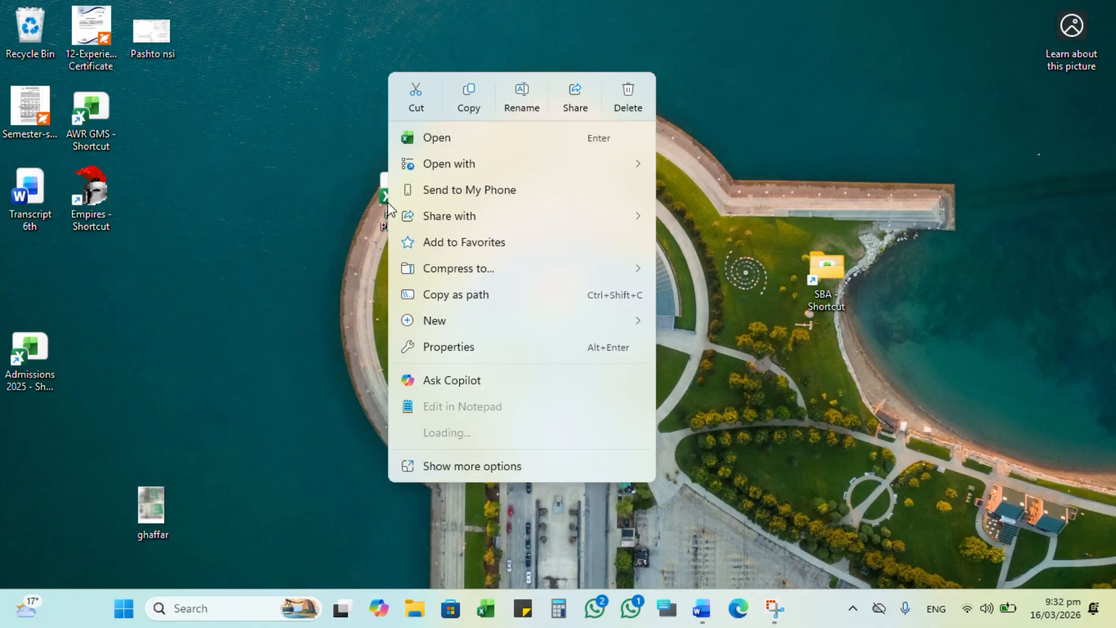
key(Escape)
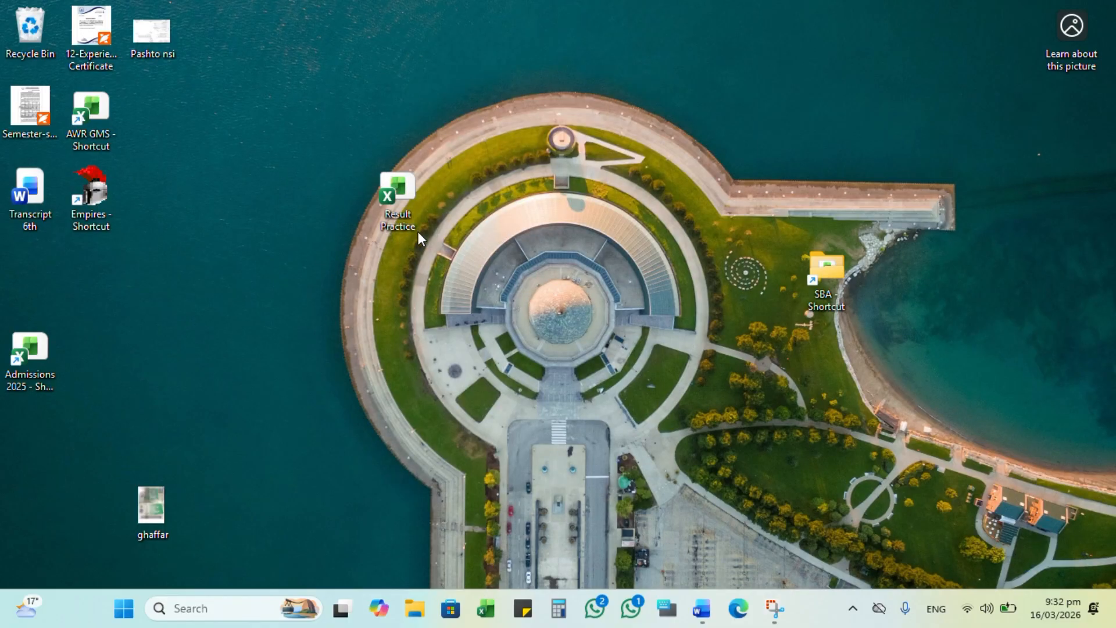
right_click(408, 197)
click(401, 188)
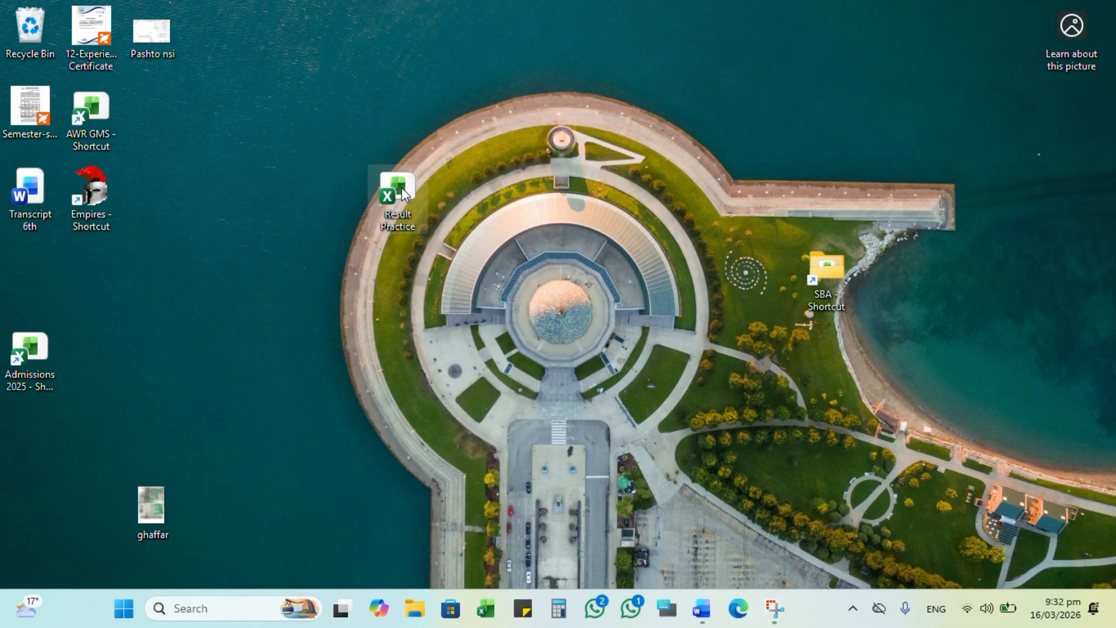
right_click(404, 194)
click(546, 96)
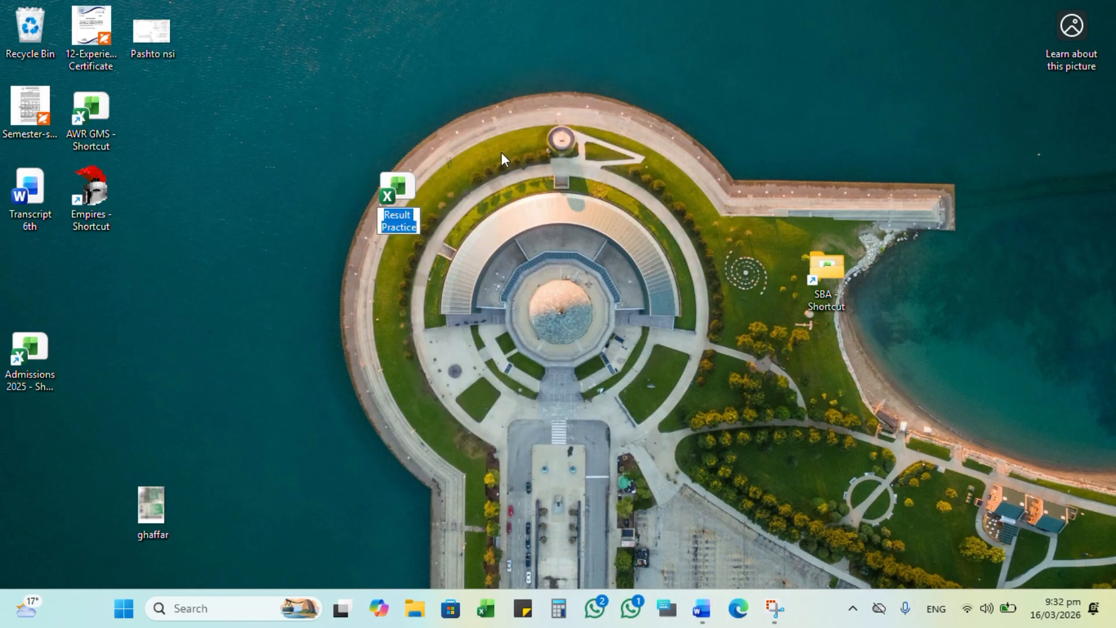
text(1)
key(Return)
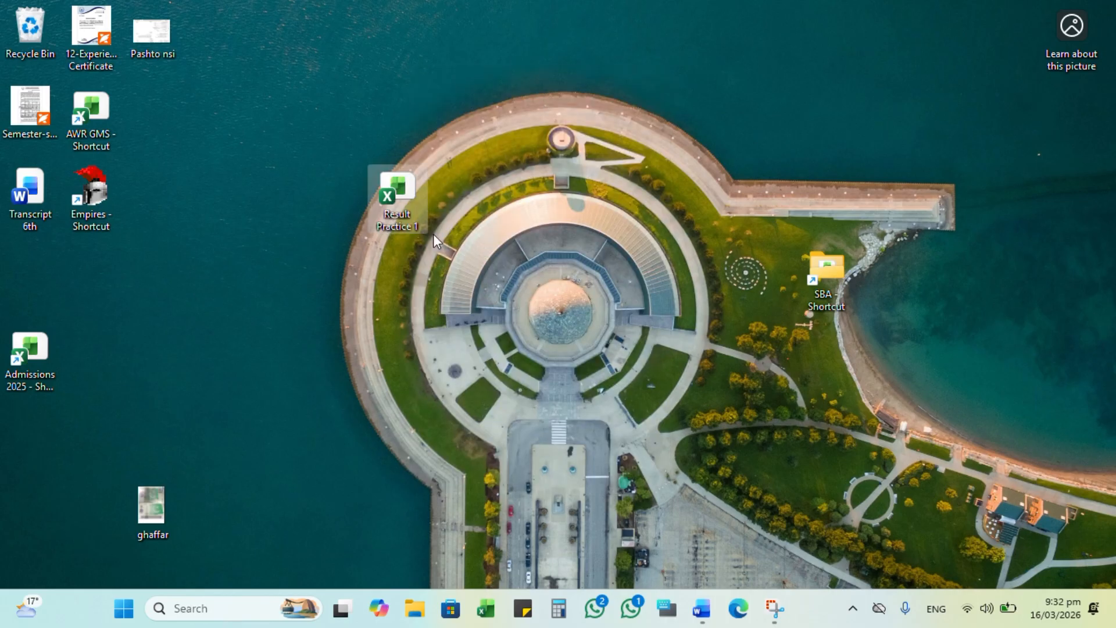
- Return to the Word result card and attach the '6th$' table of Result Practice 1 on the Desktop as its recipient list, with column headers
click(703, 608)
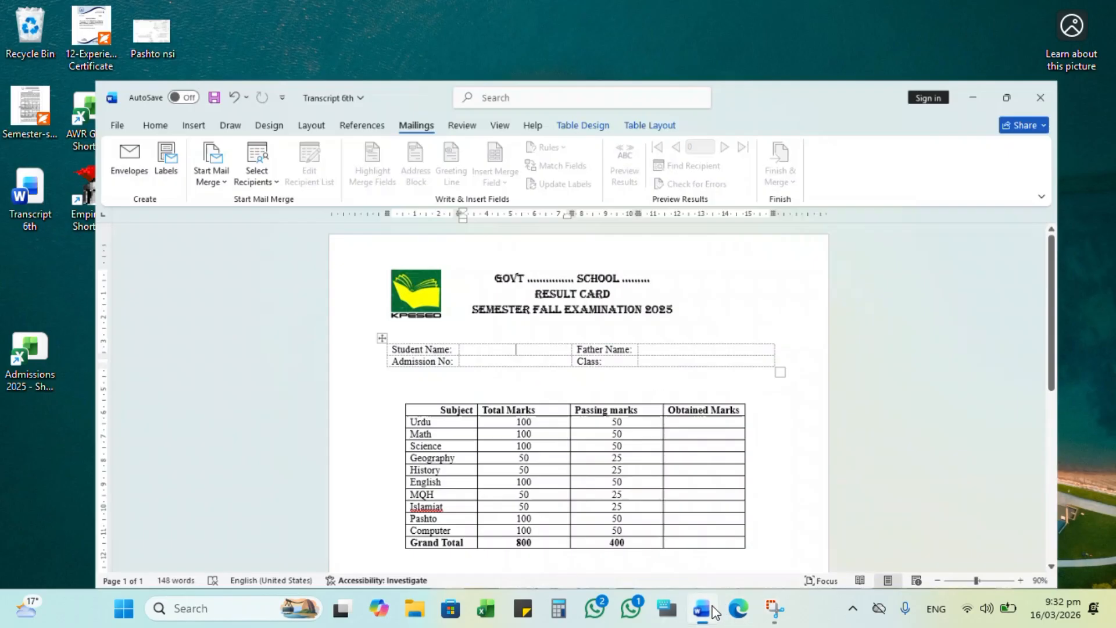
click(491, 302)
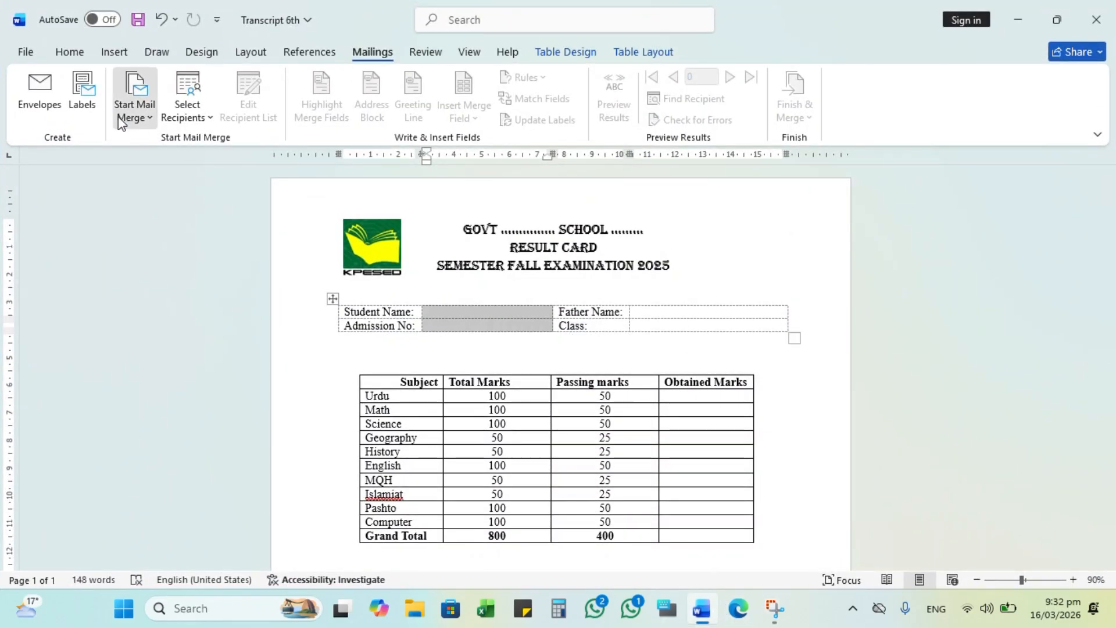
click(134, 105)
click(198, 106)
click(232, 158)
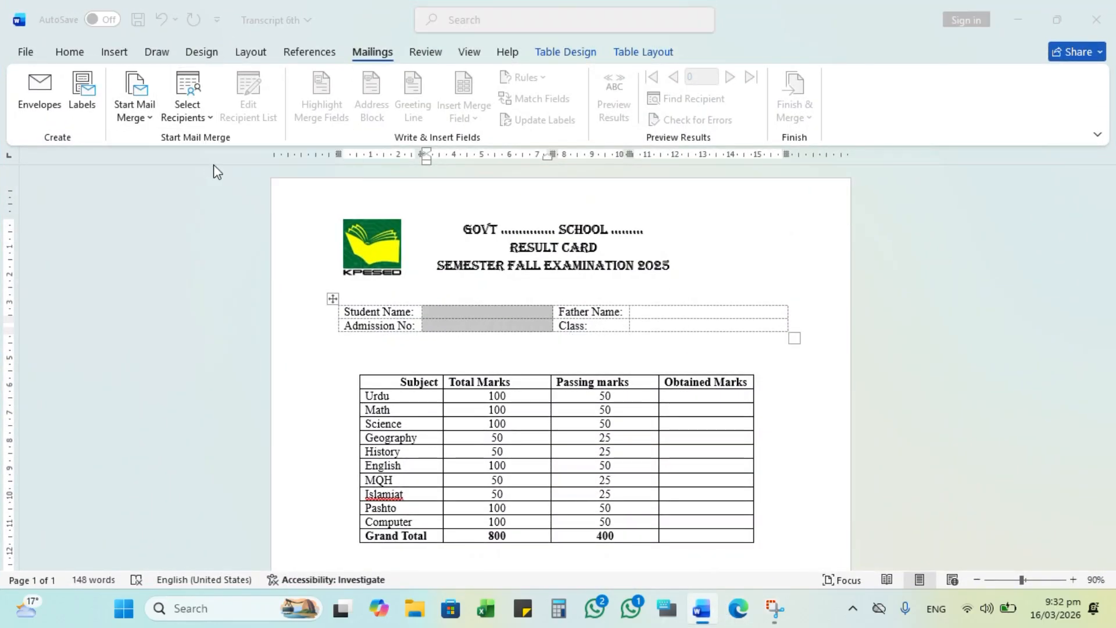
scroll(70, 175, up, 3)
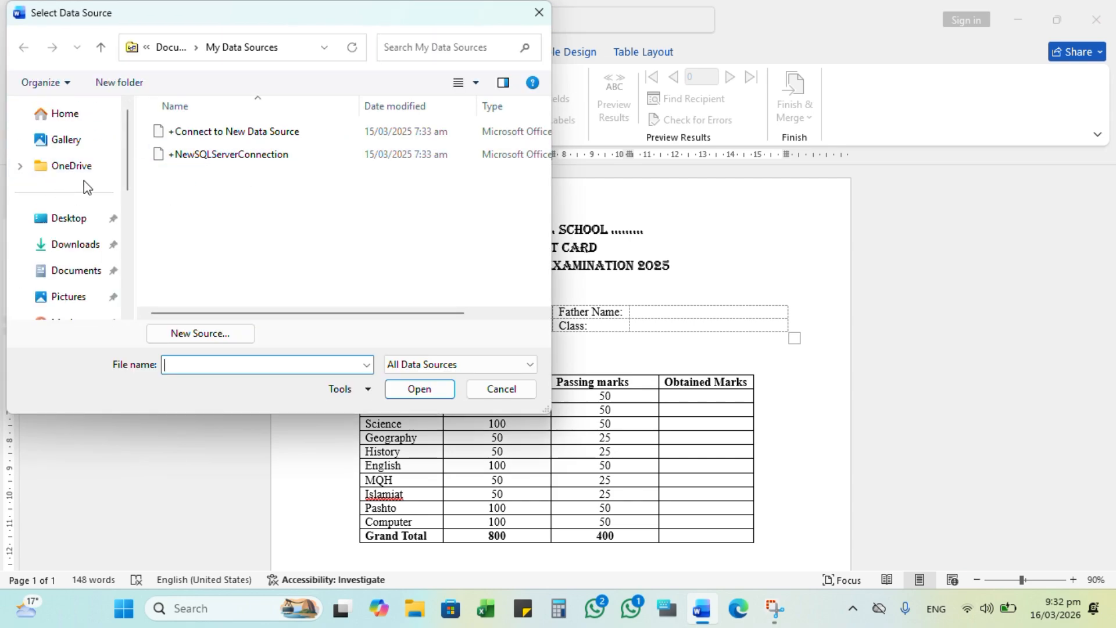
click(78, 226)
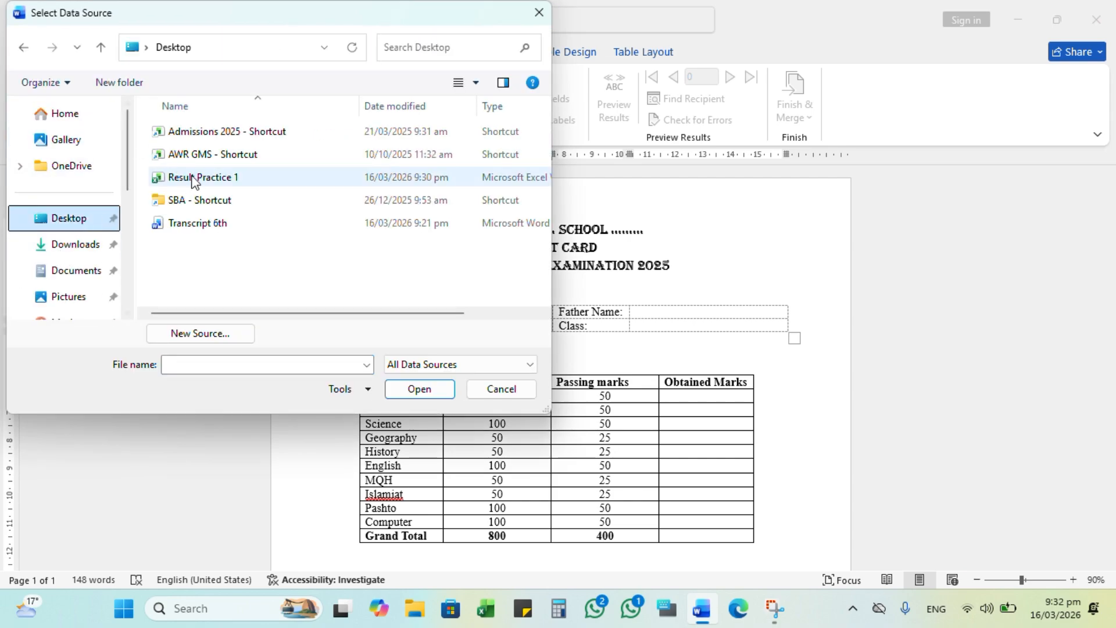
double_click(187, 177)
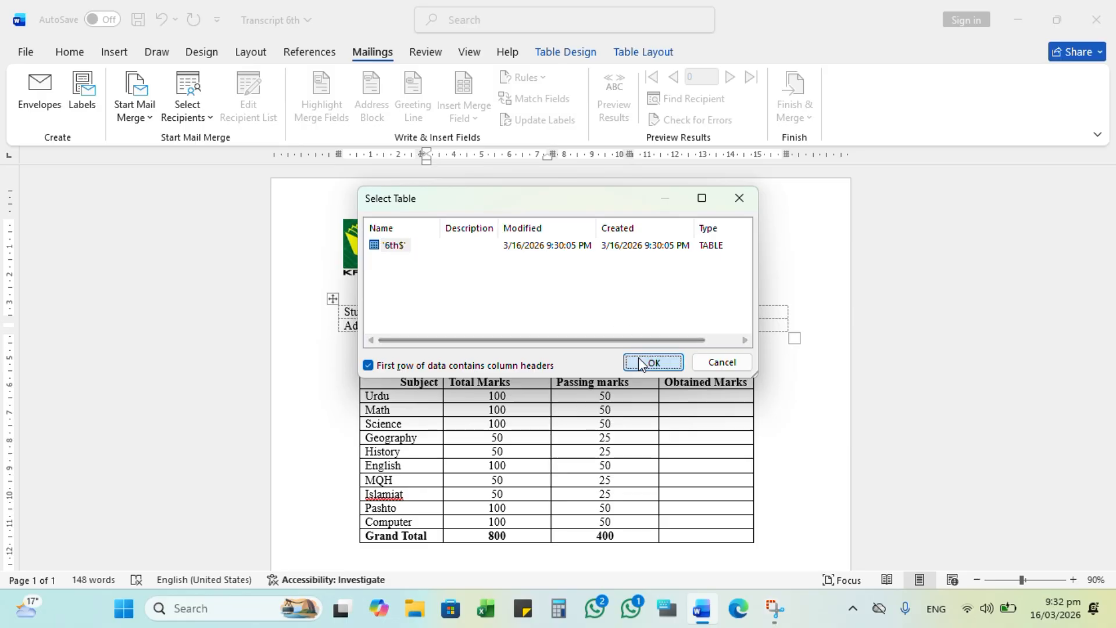
click(649, 360)
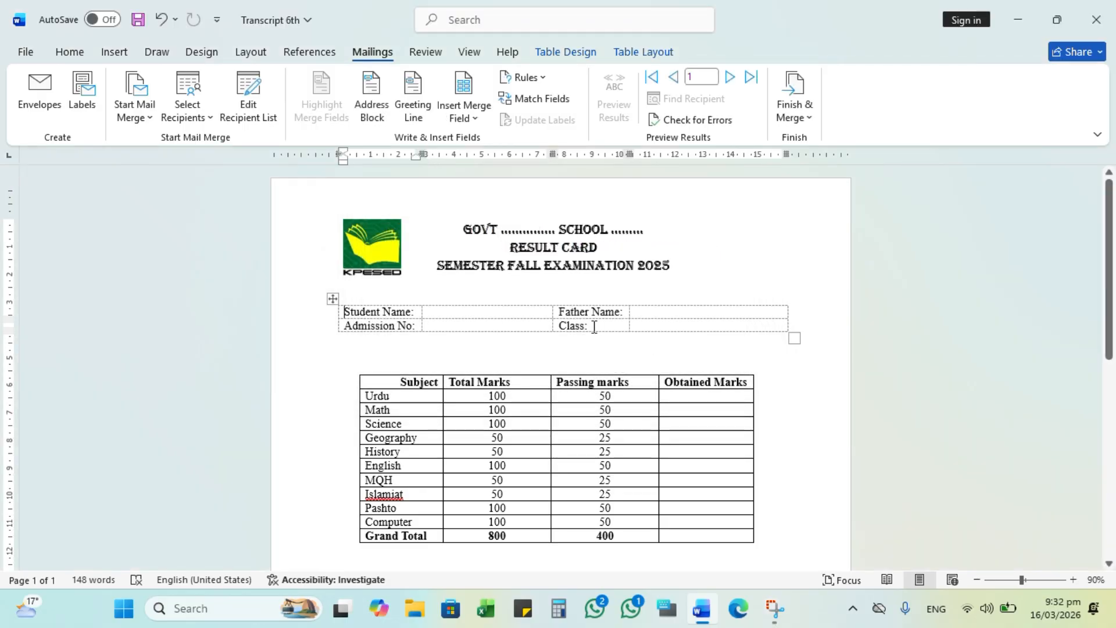
- Insert the Name merge field beside Student Name and the Father_Name merge field beside Father Name
click(499, 317)
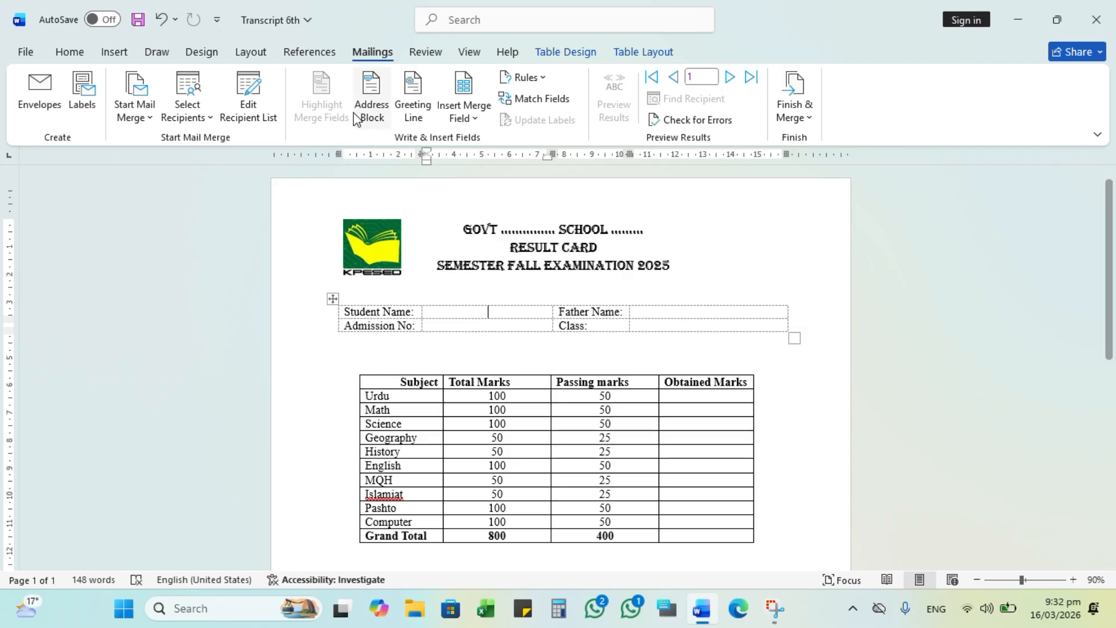
click(472, 119)
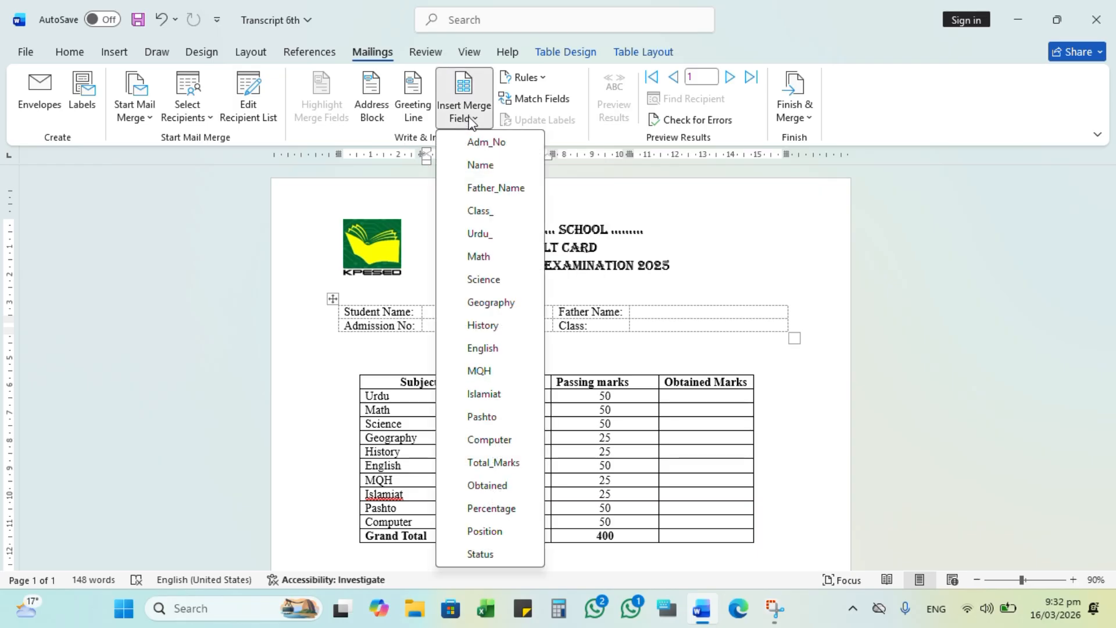
click(481, 165)
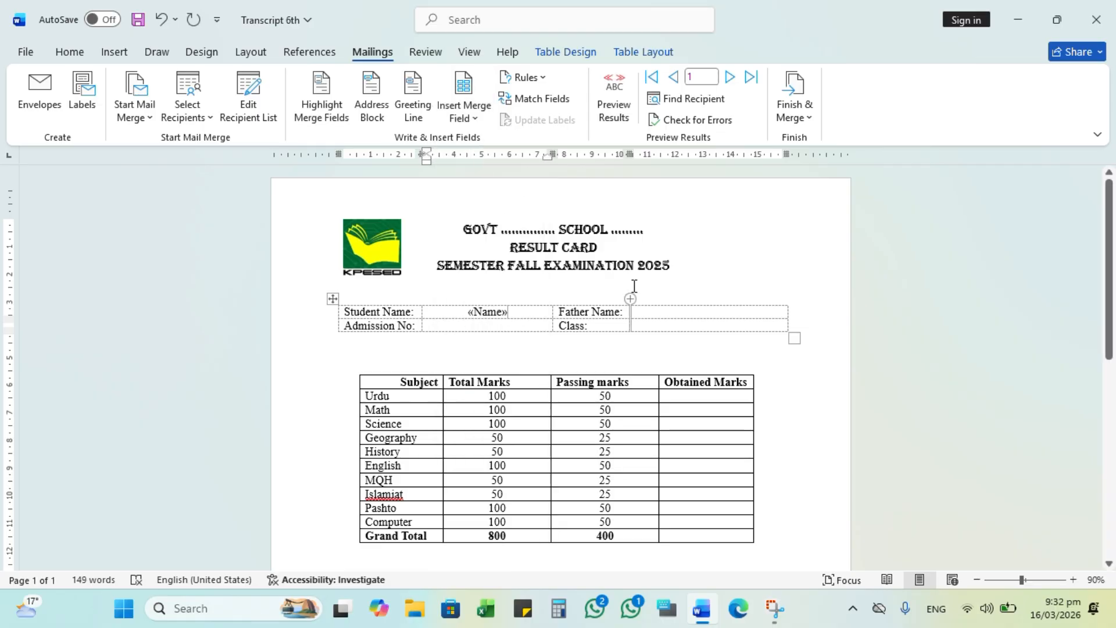
click(674, 315)
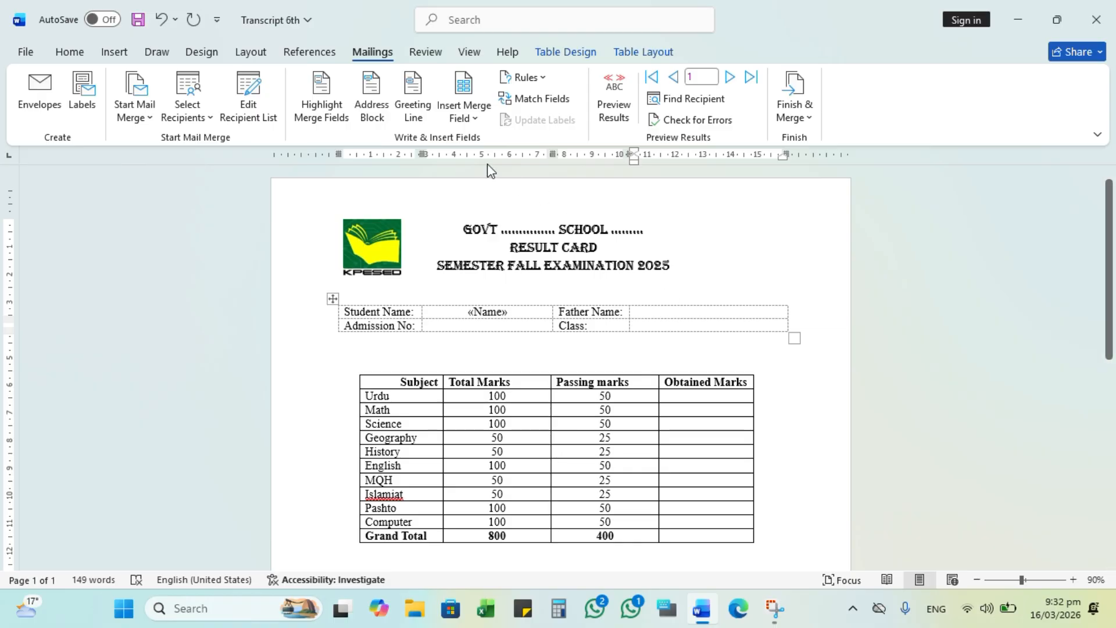
click(467, 114)
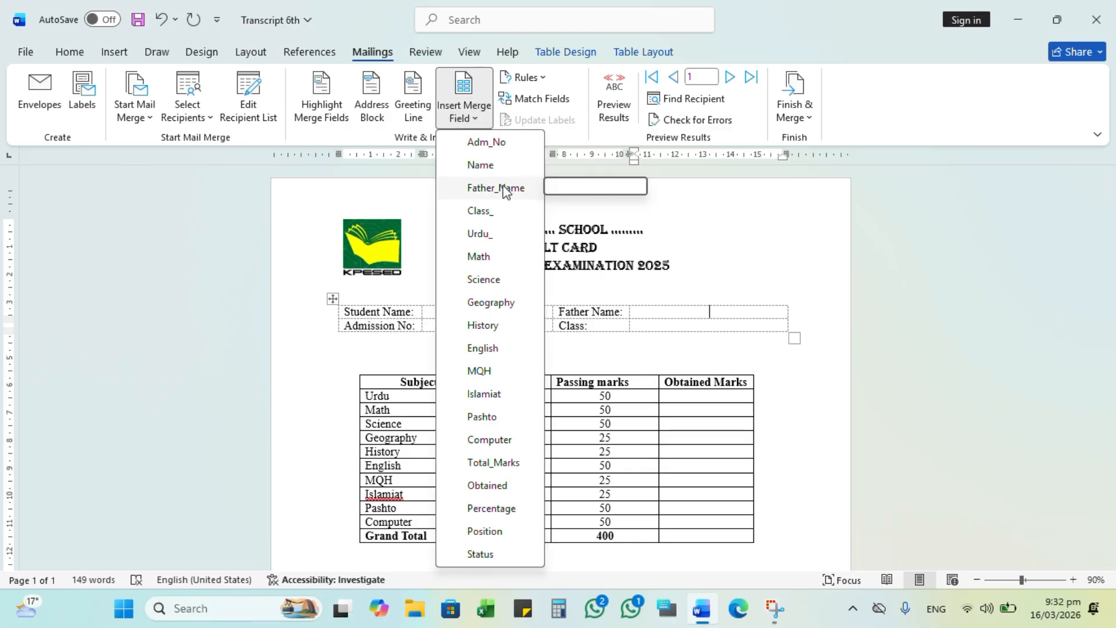
click(499, 186)
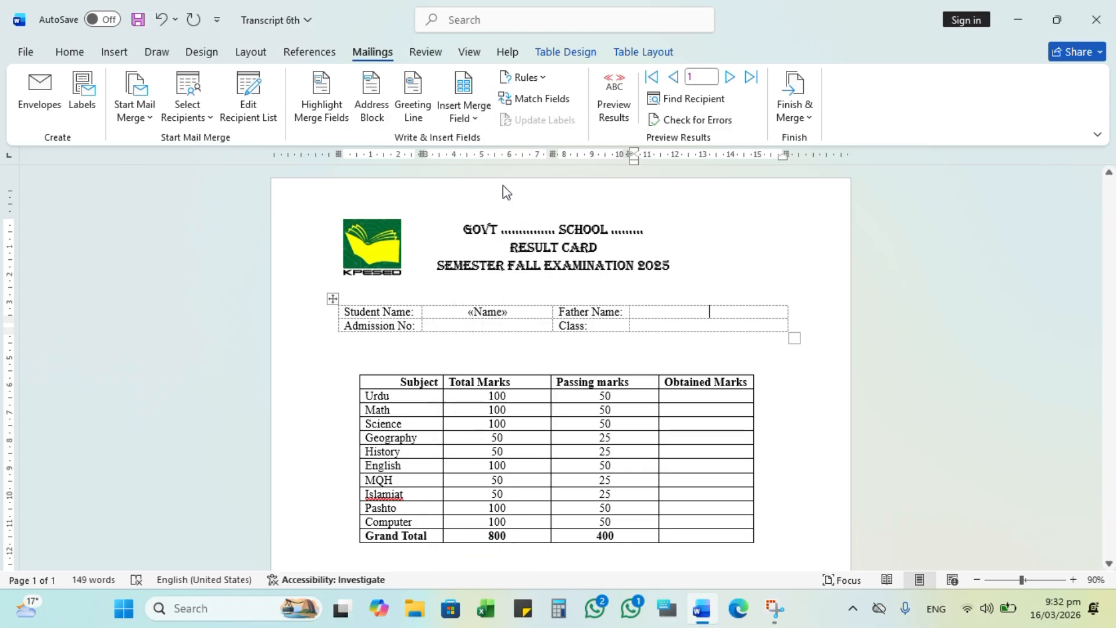
- Insert the Adm_No merge field beside Admission No and the Class_ merge field beside Class
click(485, 325)
click(465, 113)
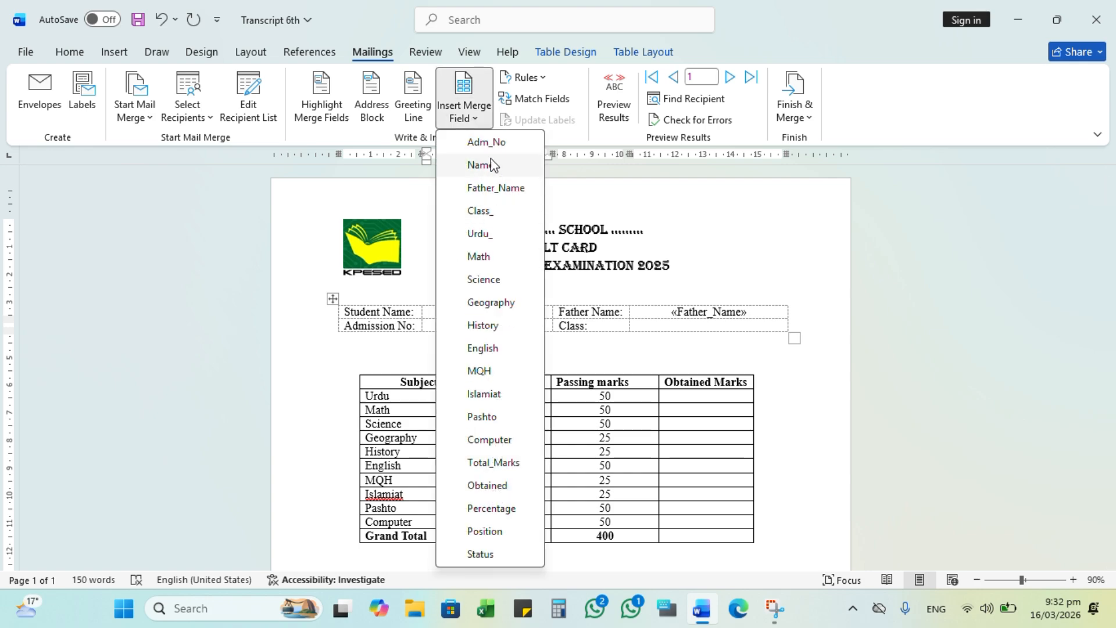
click(486, 142)
click(713, 329)
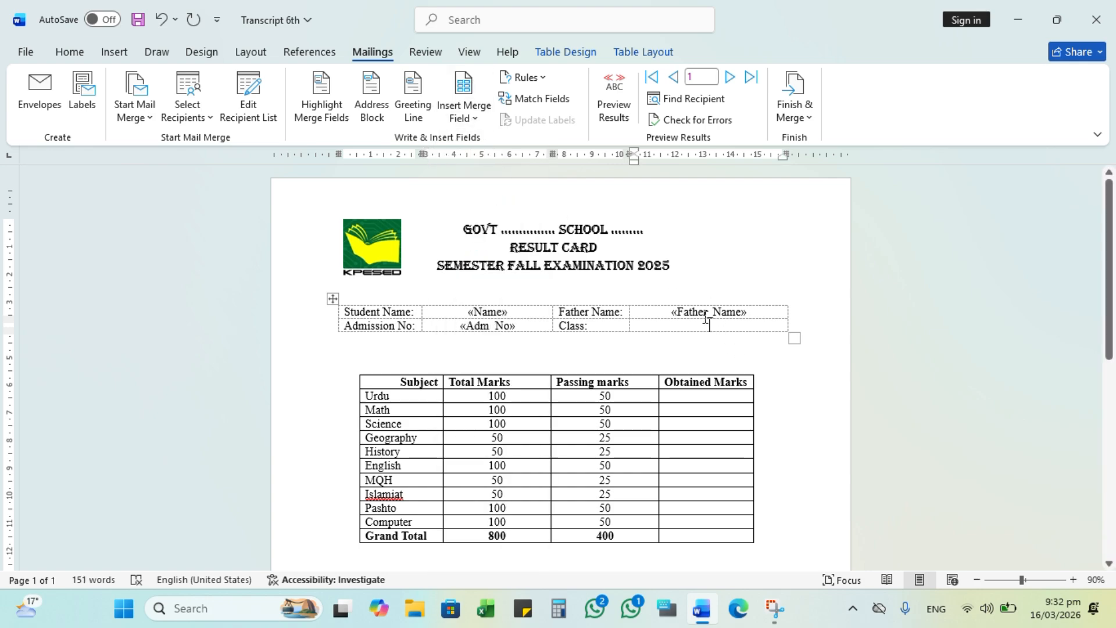
click(463, 120)
click(487, 211)
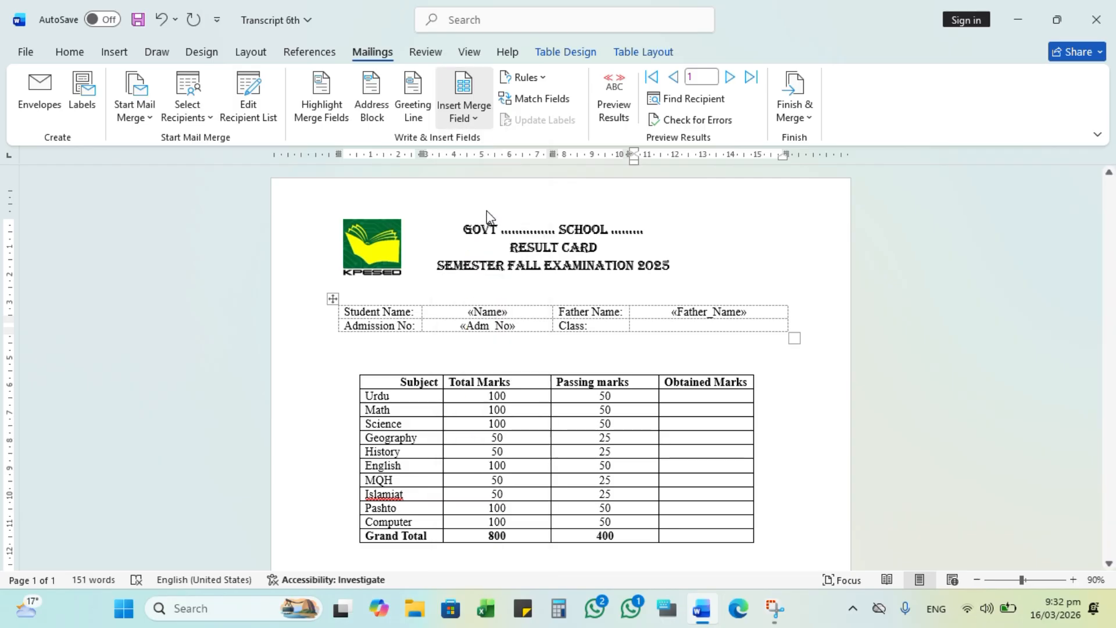
- Insert the Urdu_, Math and Science merge fields in the Obtained Marks cells of their matching subject rows
scroll(581, 326, down, 2)
click(696, 328)
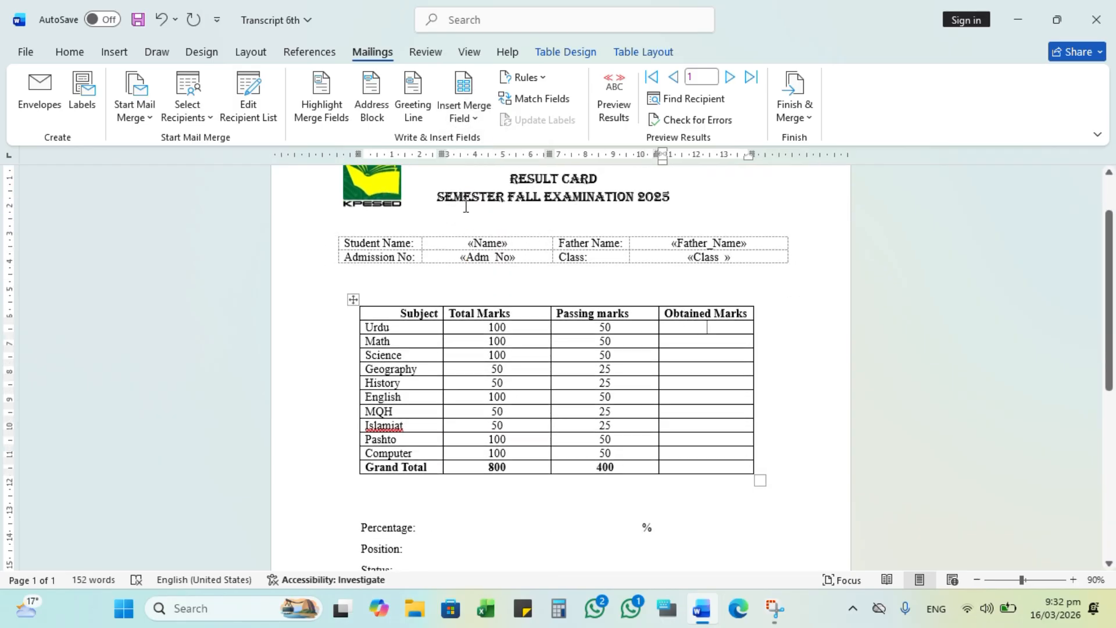
click(463, 111)
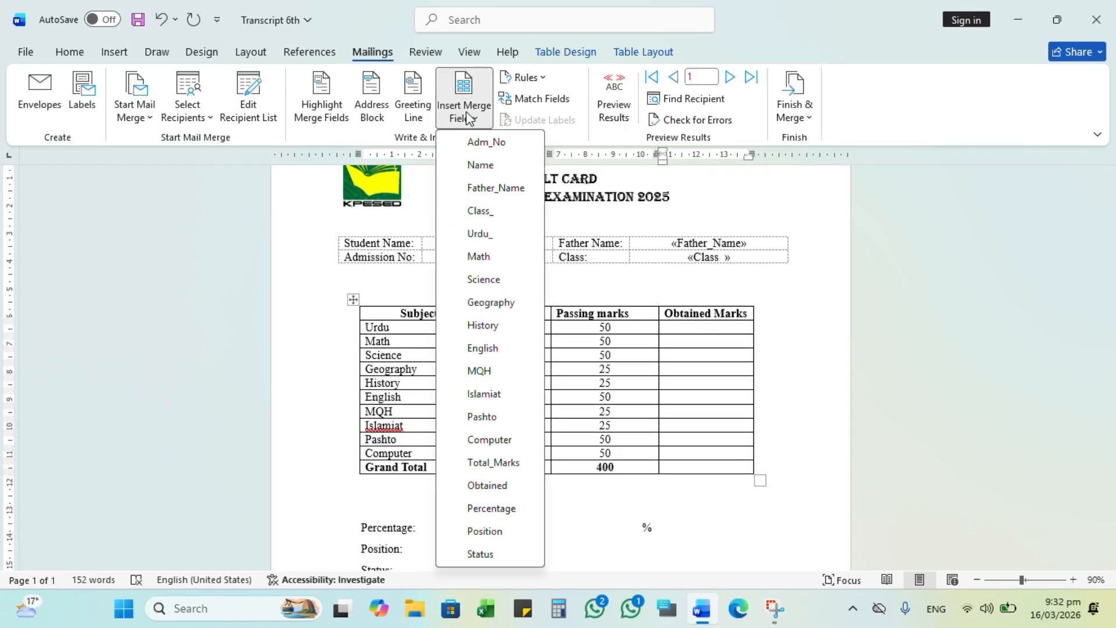
click(481, 234)
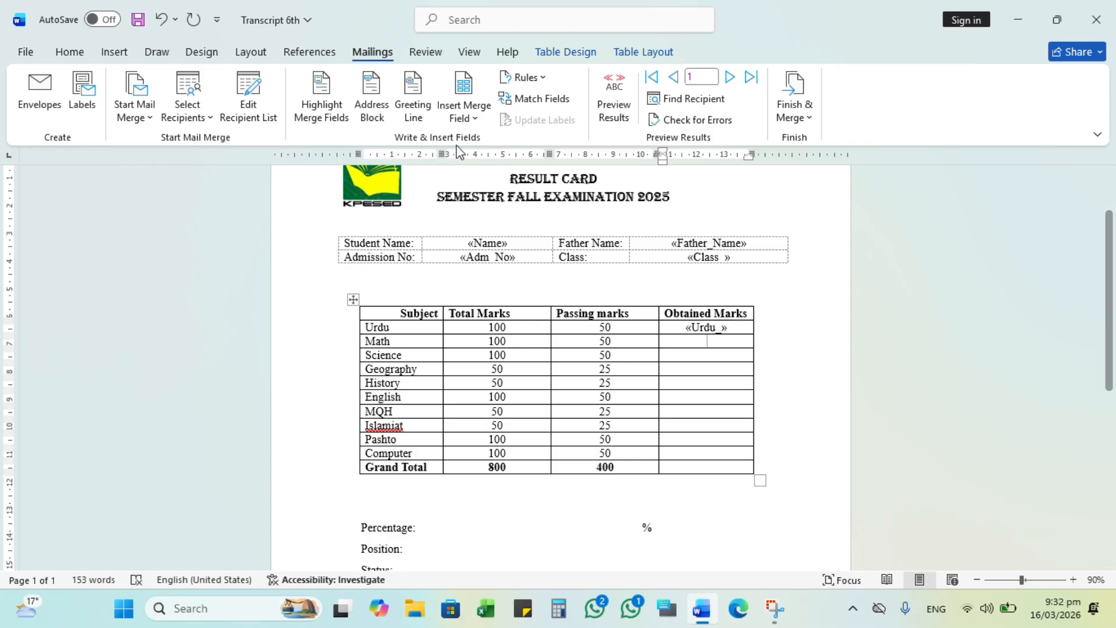
click(470, 119)
click(487, 258)
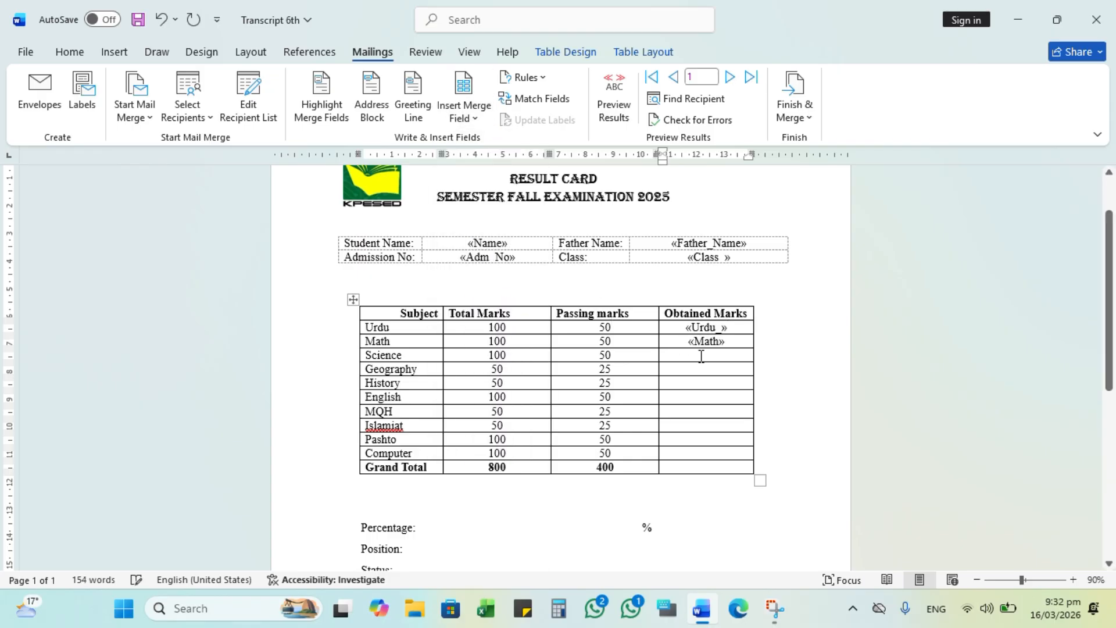
click(465, 118)
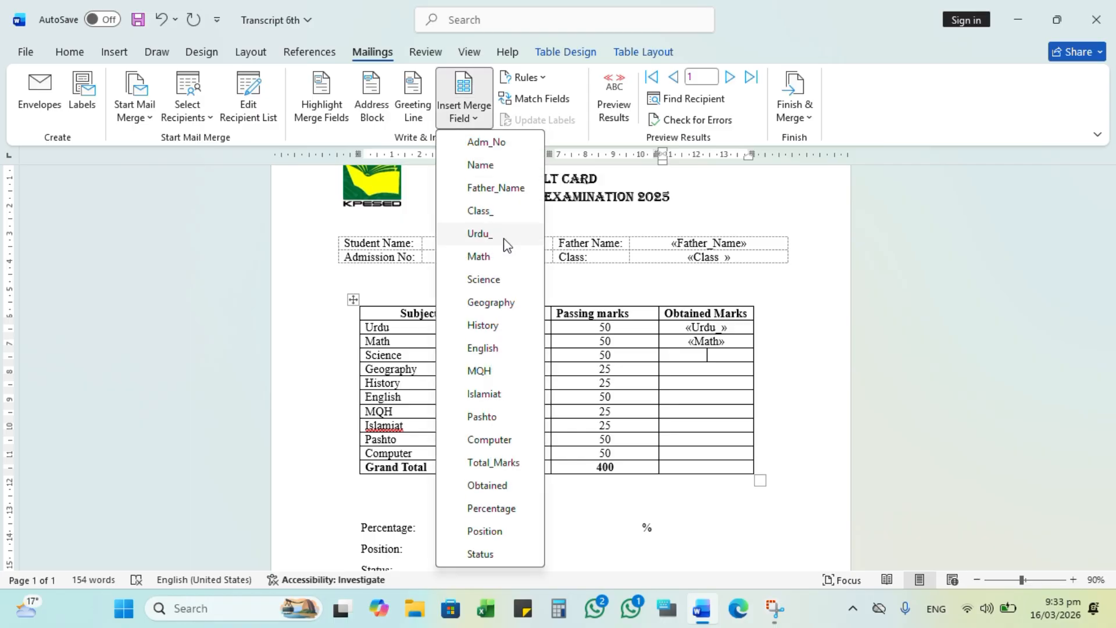
click(488, 284)
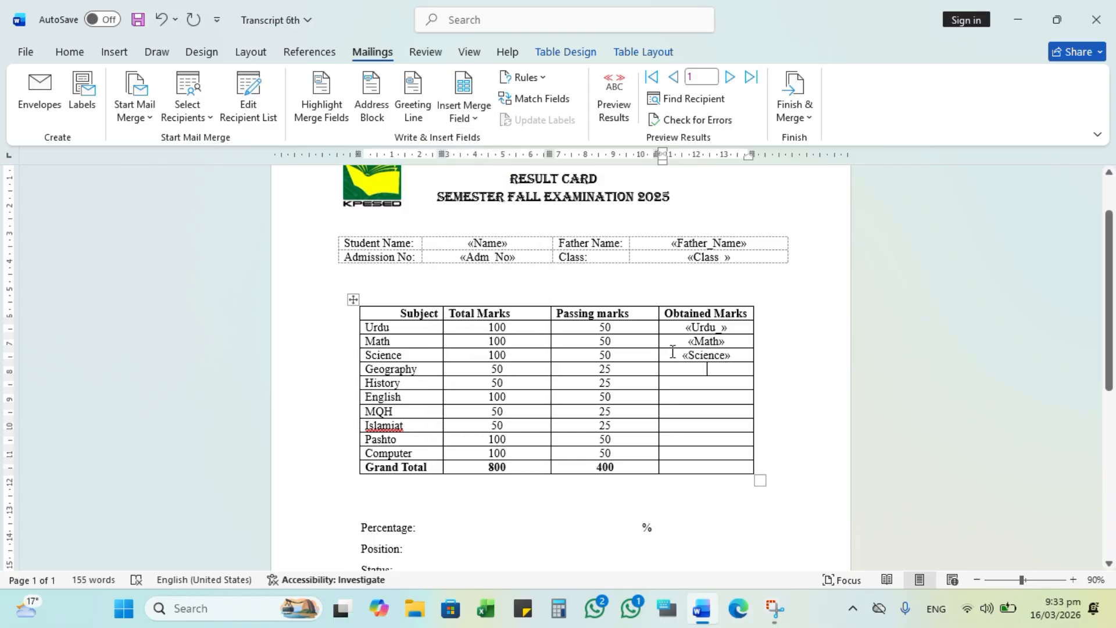
- Insert the Geography, History and English merge fields in the Obtained Marks cells of their matching rows
click(465, 116)
click(501, 308)
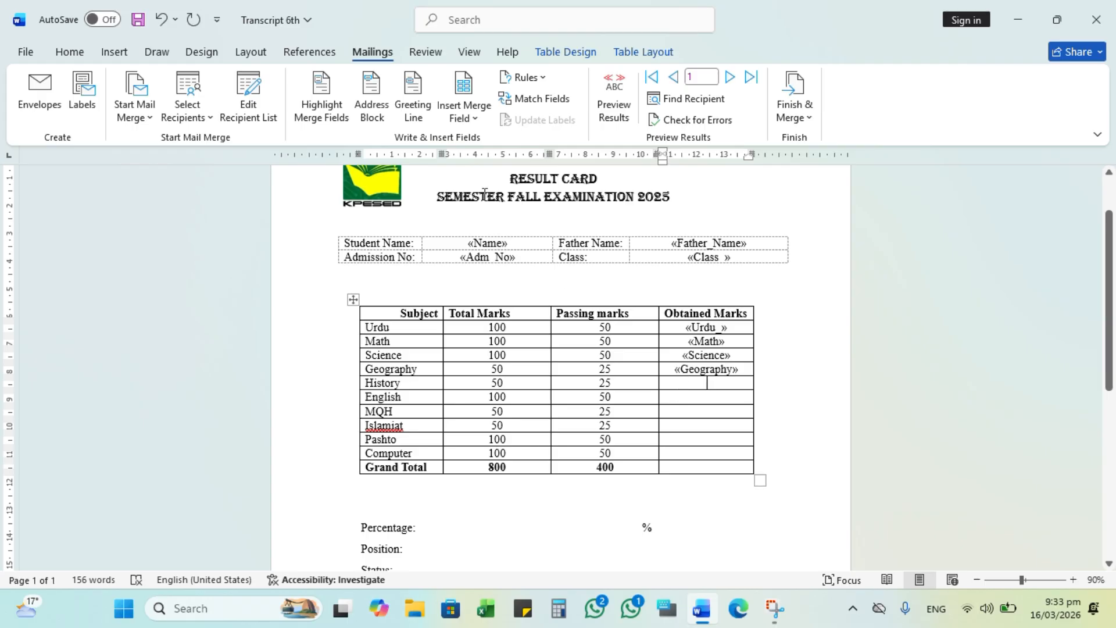
click(483, 114)
click(486, 325)
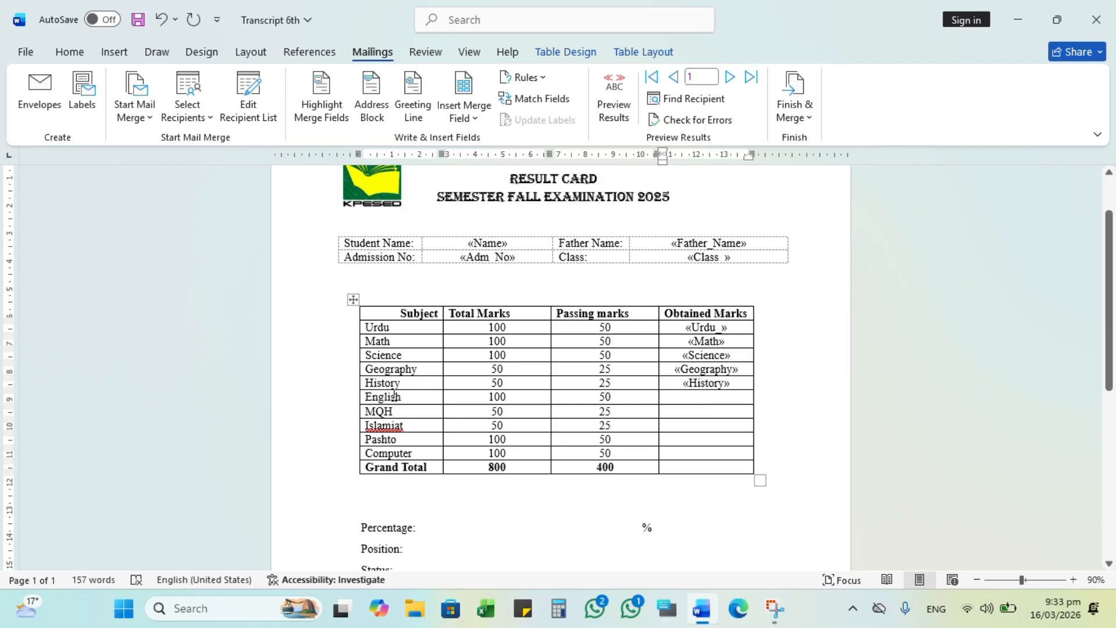
click(464, 109)
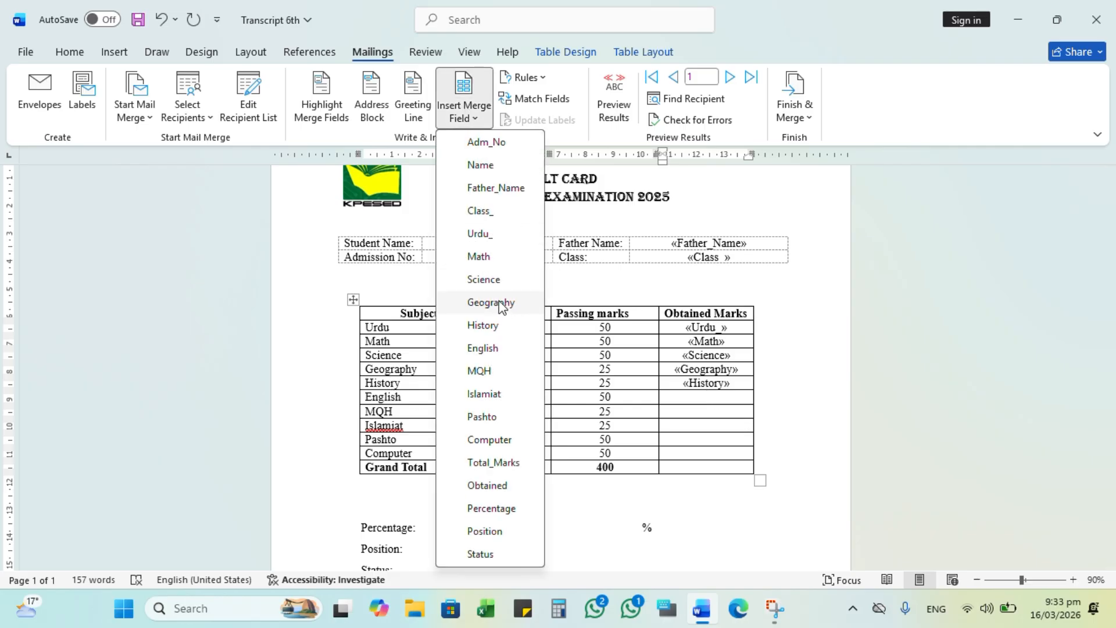
click(499, 348)
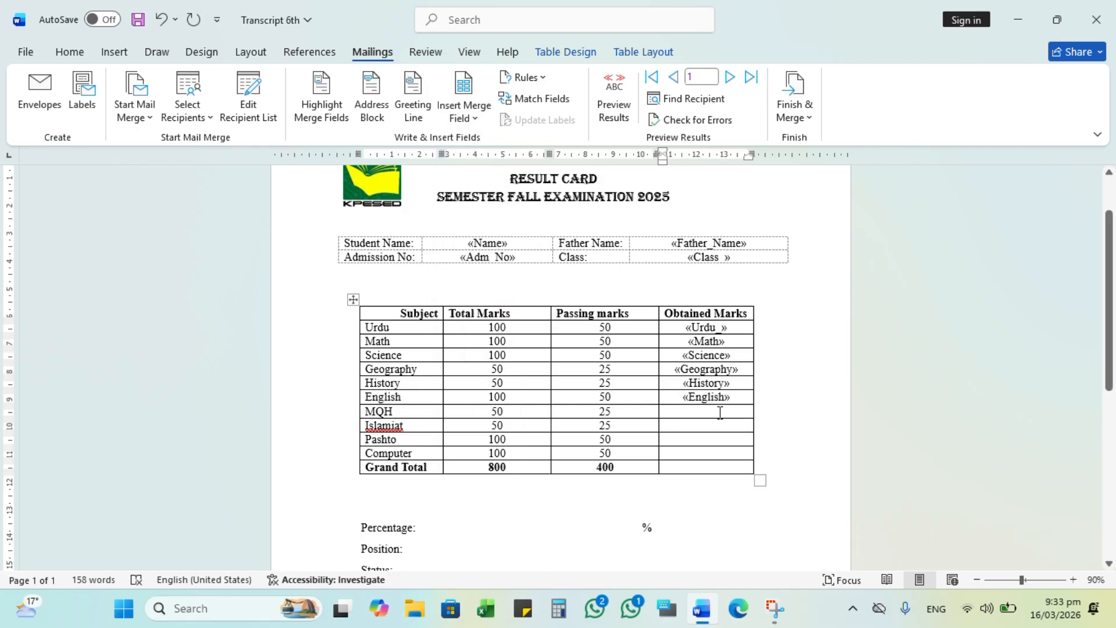
- Insert the MQH and Islamiat merge fields in the Obtained Marks cells of the MQH and Islamiat rows
click(464, 110)
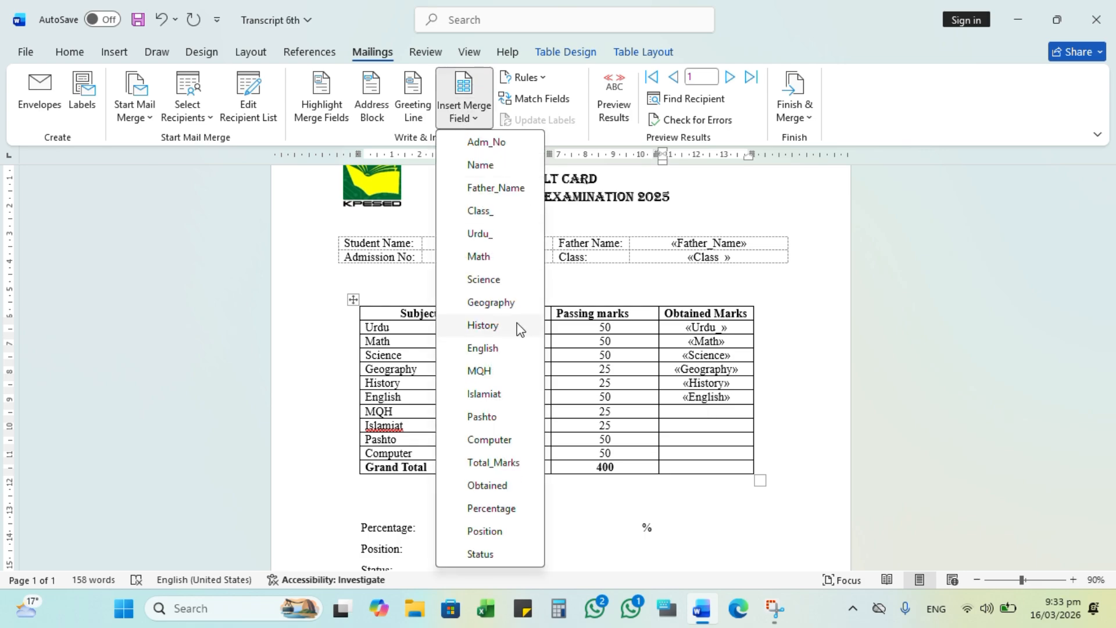
click(503, 376)
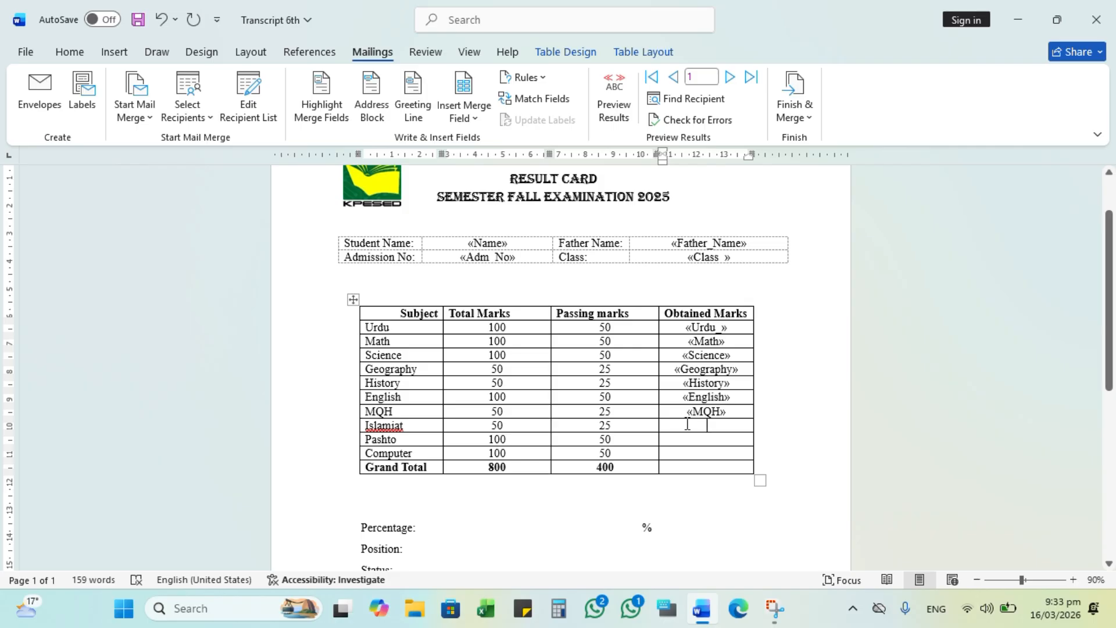
click(463, 86)
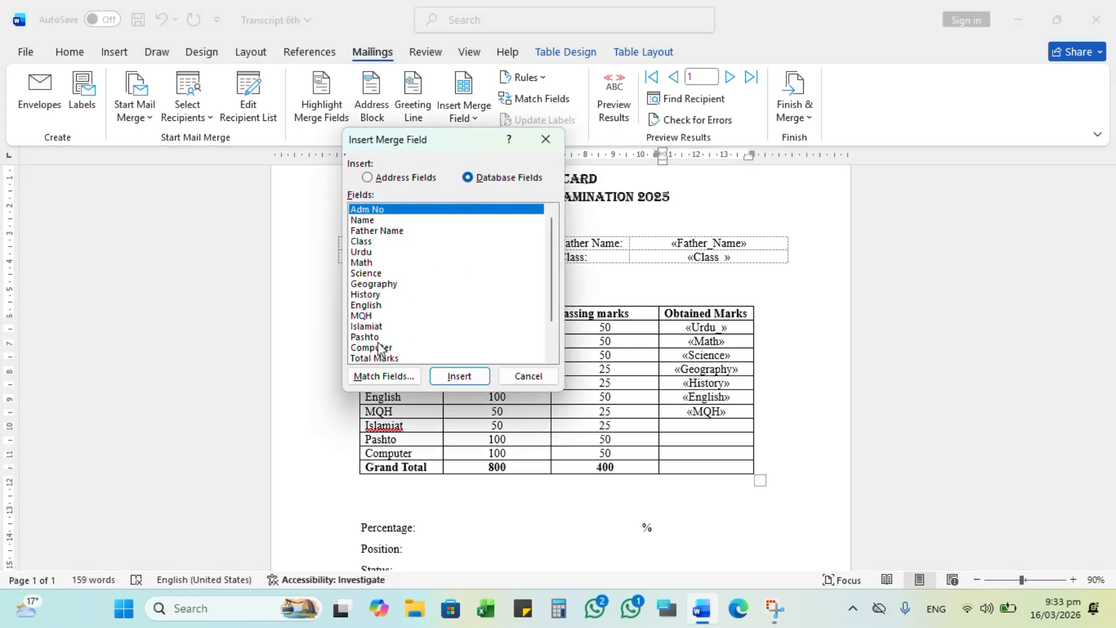
click(366, 326)
click(459, 376)
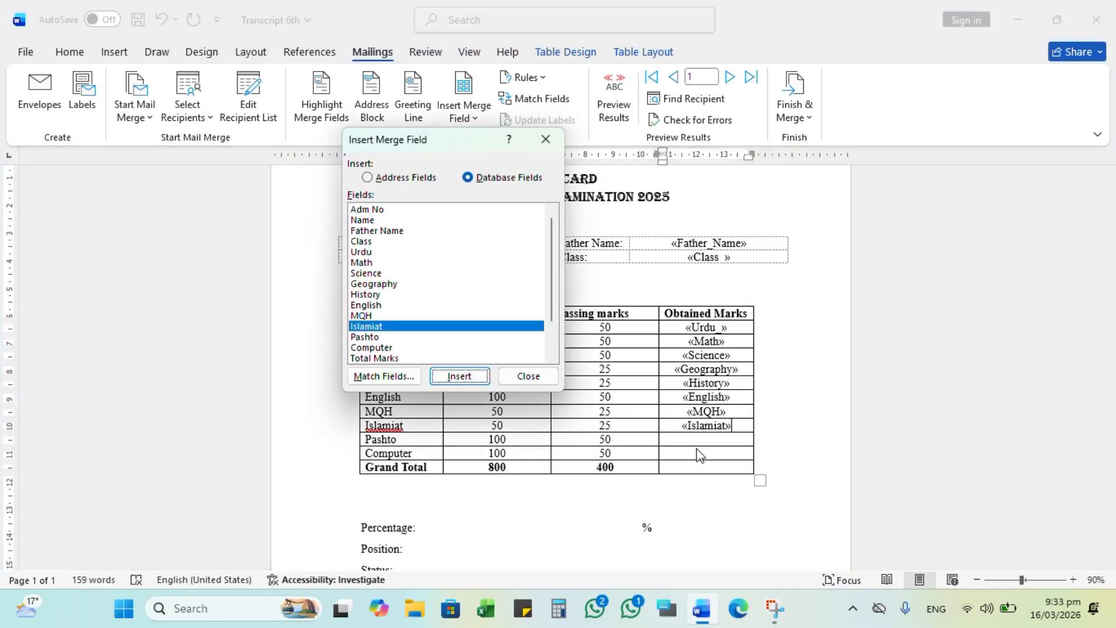
click(528, 376)
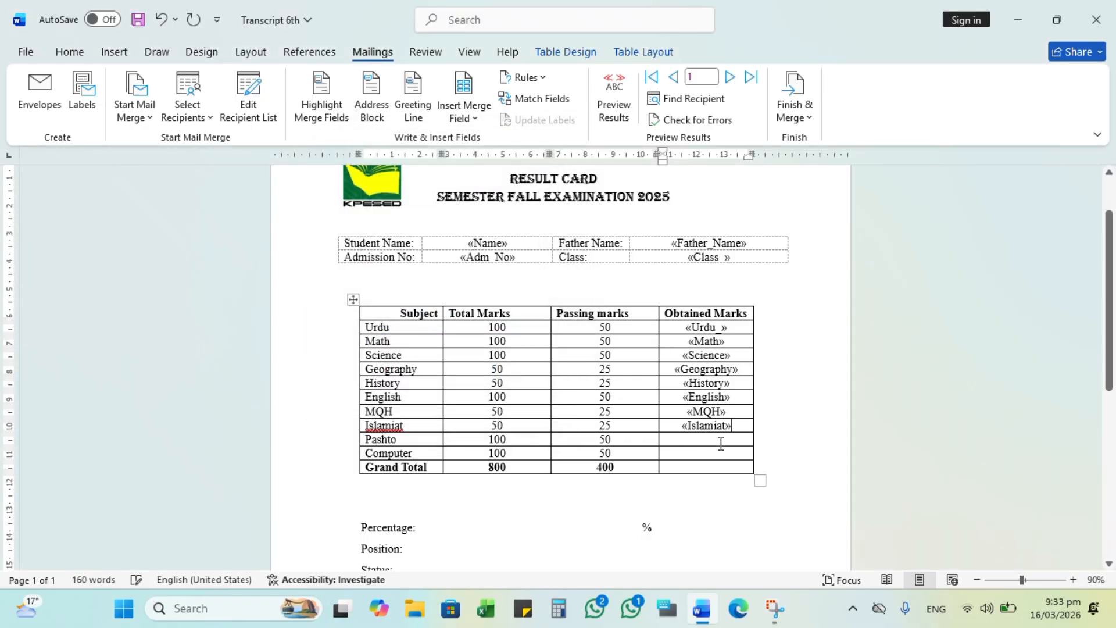
- Insert the Pashto and Computer merge fields in the Obtained Marks cells of the Pashto and Computer rows
click(463, 114)
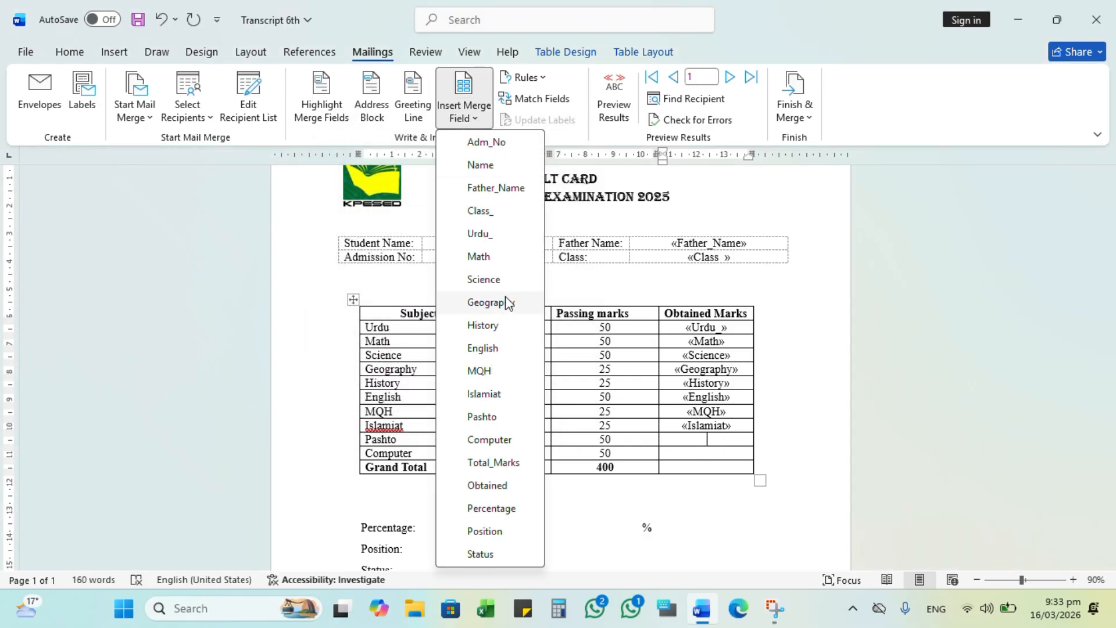
click(487, 416)
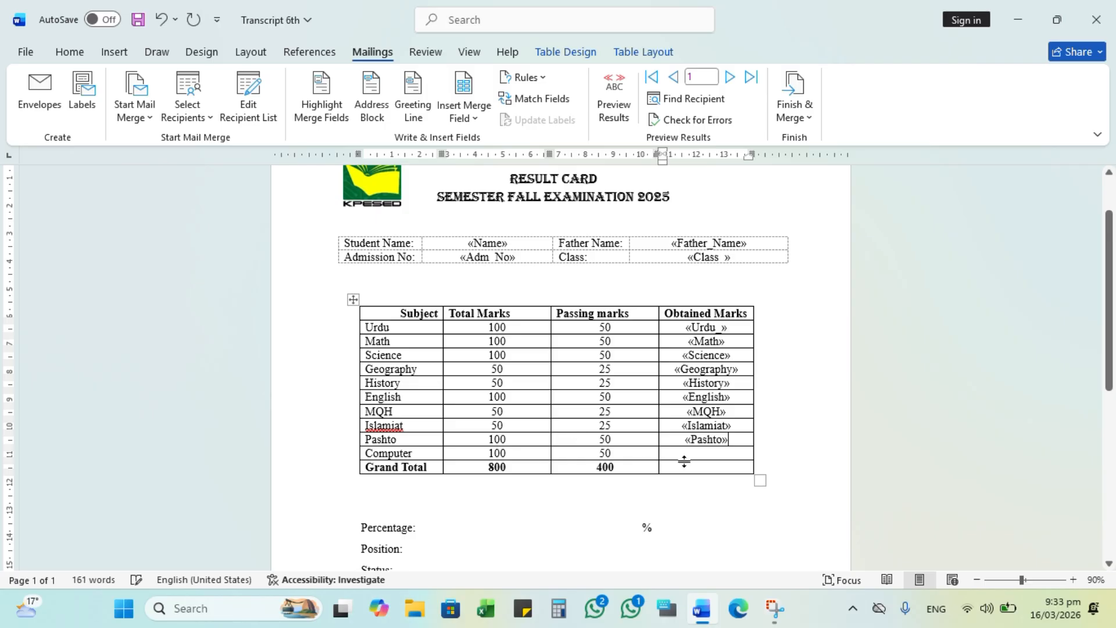
click(463, 116)
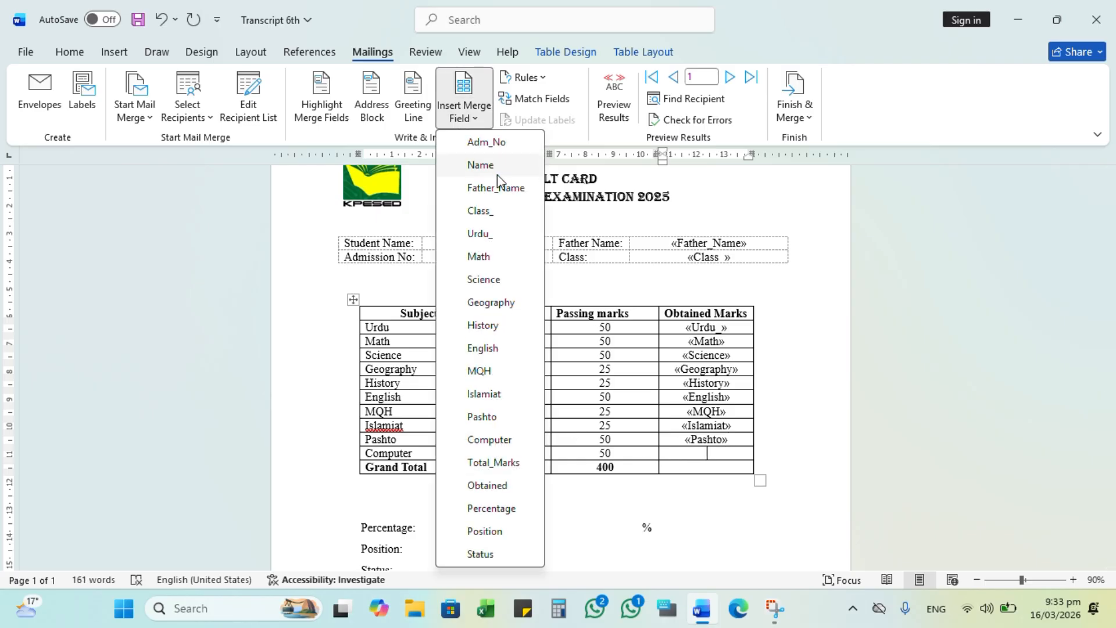
click(492, 440)
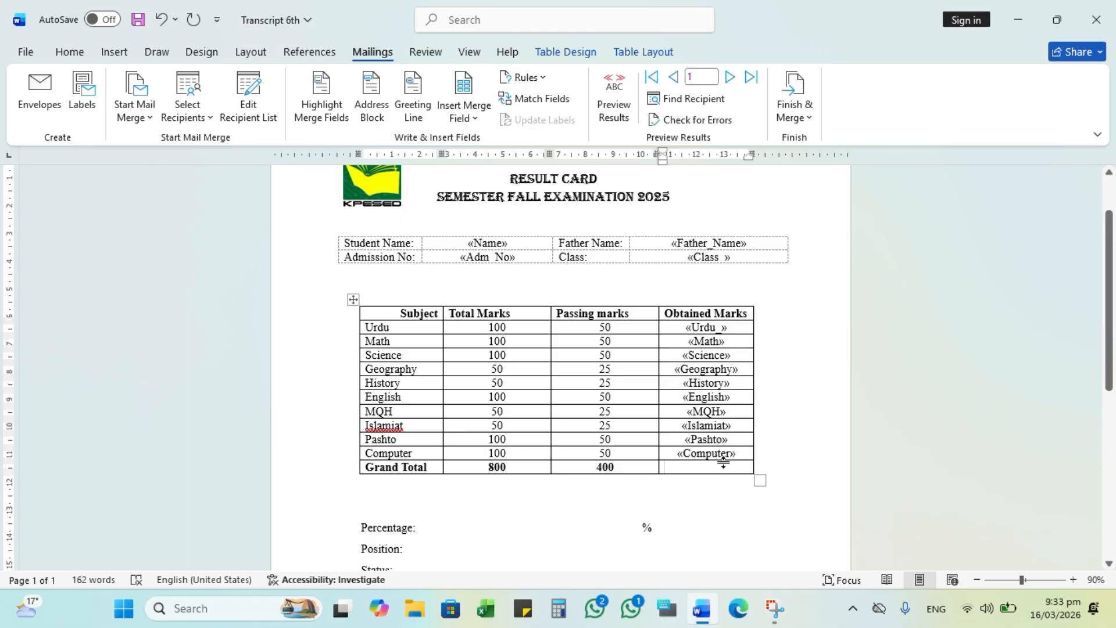
- Insert the Obtained merge field in the Grand Total row's Obtained Marks cell and centre it
click(468, 107)
click(491, 485)
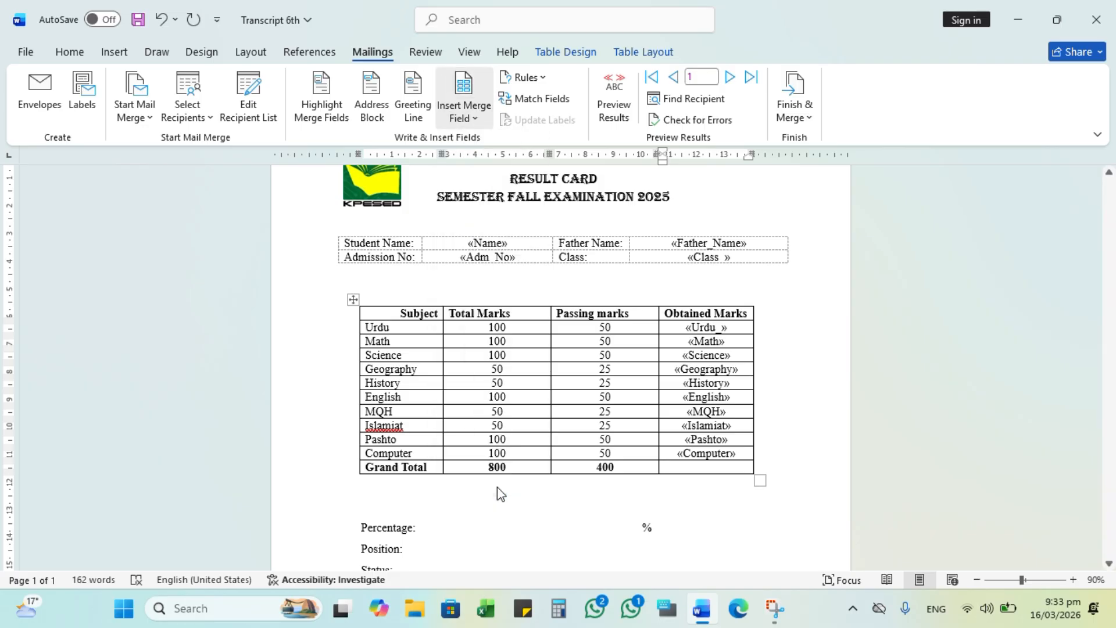
scroll(699, 463, down, 1)
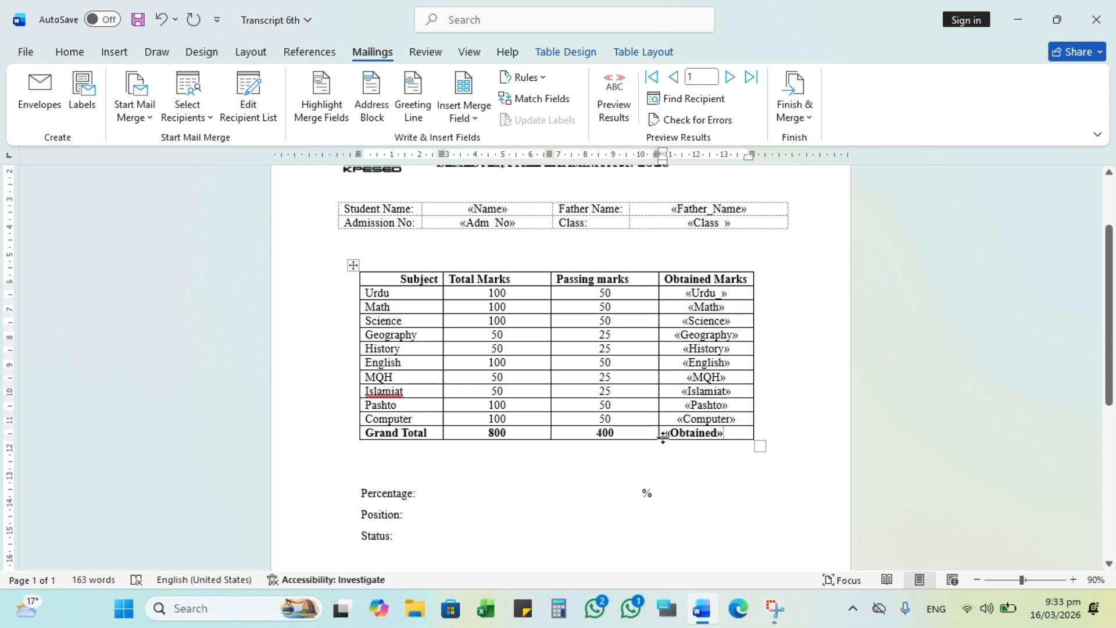
click(667, 437)
scroll(663, 455, down, 2)
click(614, 459)
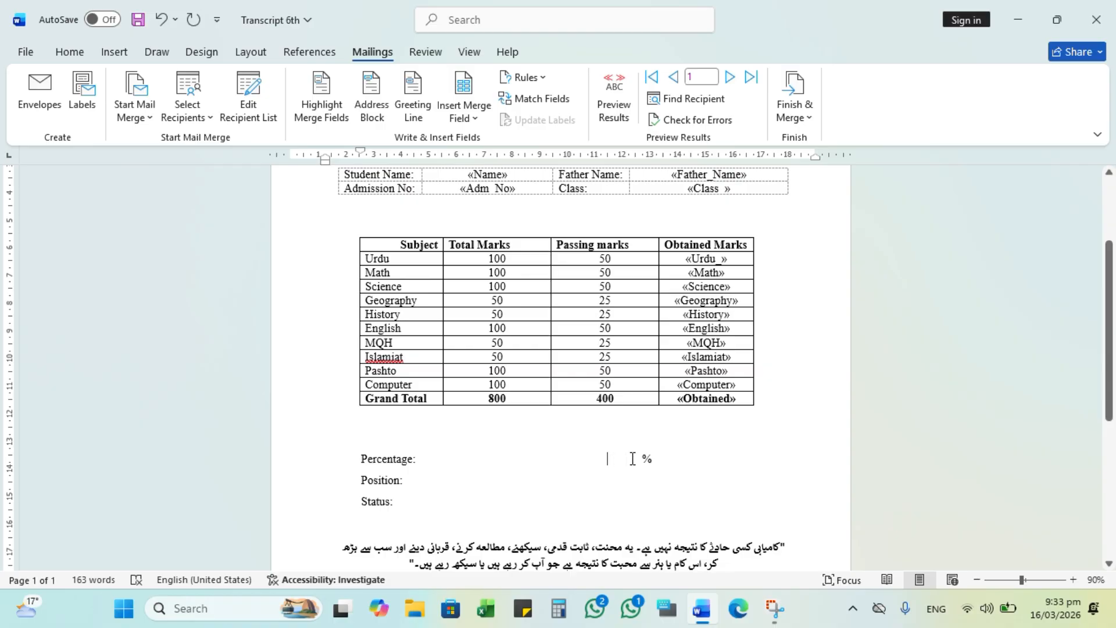
click(483, 116)
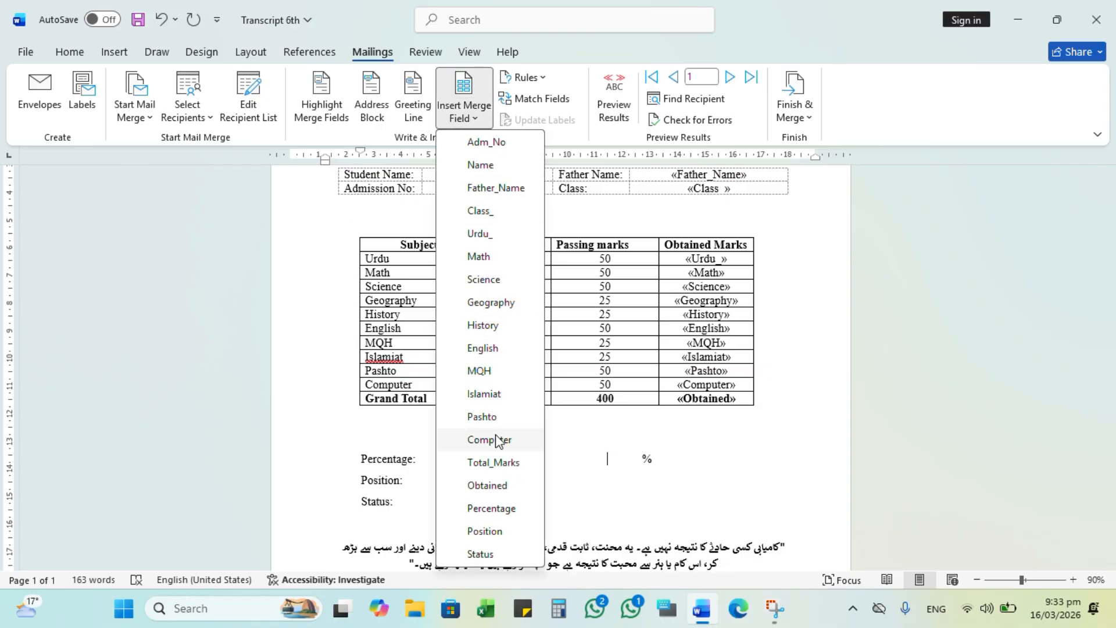
click(496, 489)
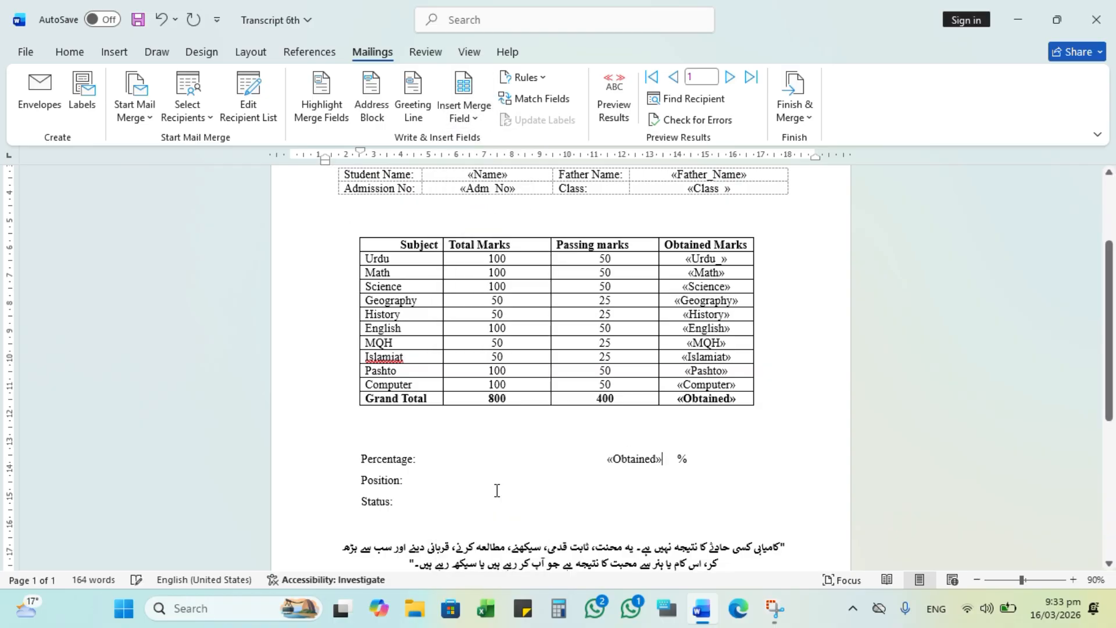
key(BackSpace)
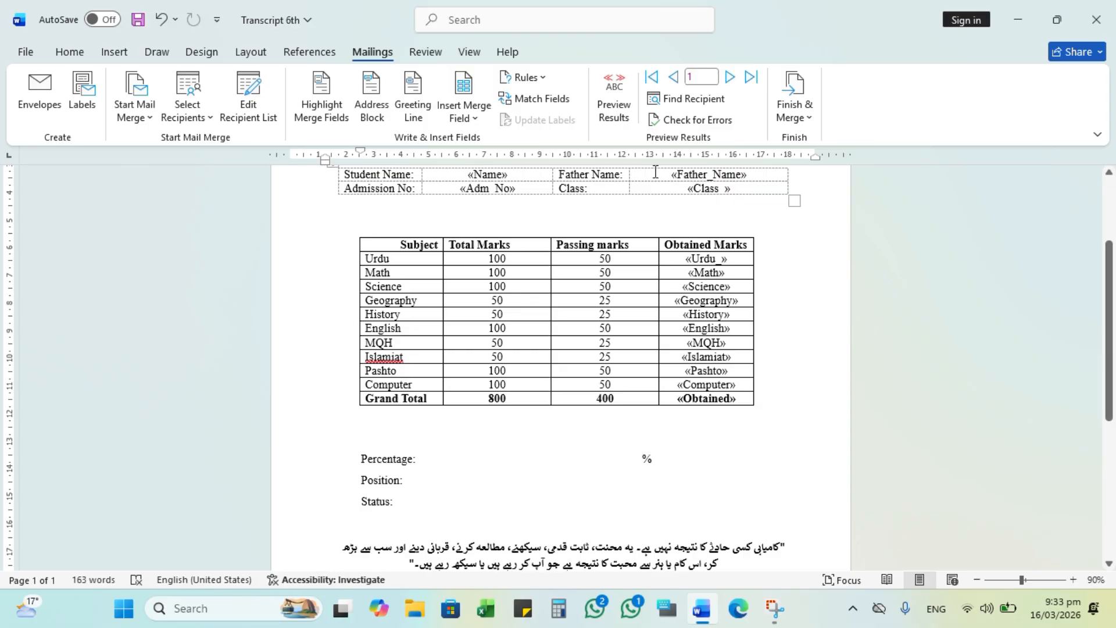
- Insert the Percentage merge field before the % sign on the Percentage line and the Position merge field on the Position line
click(459, 114)
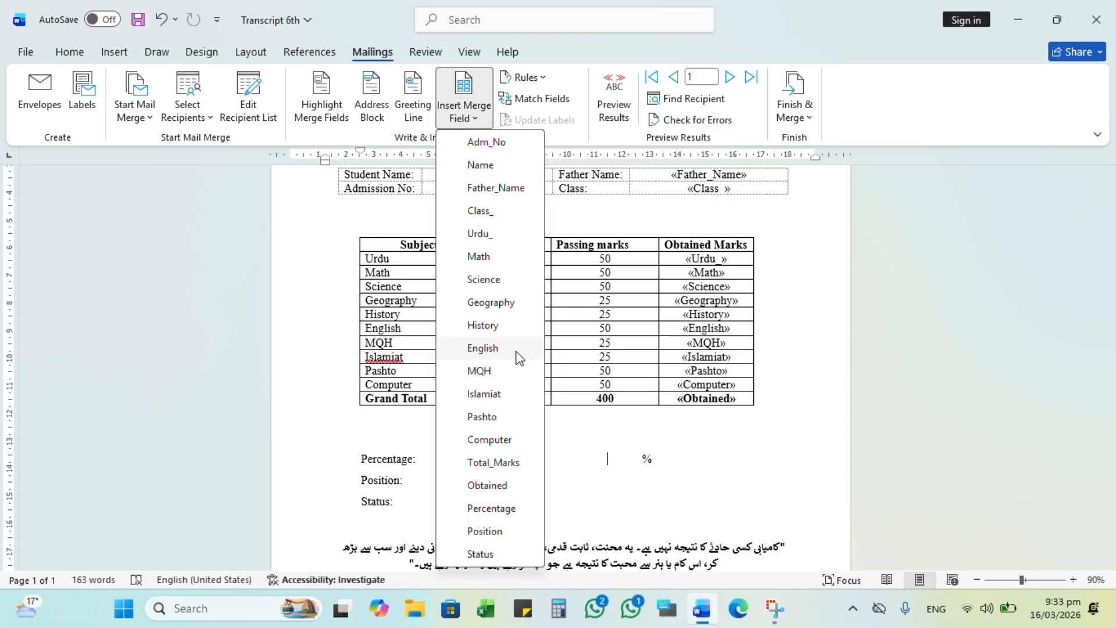
click(512, 507)
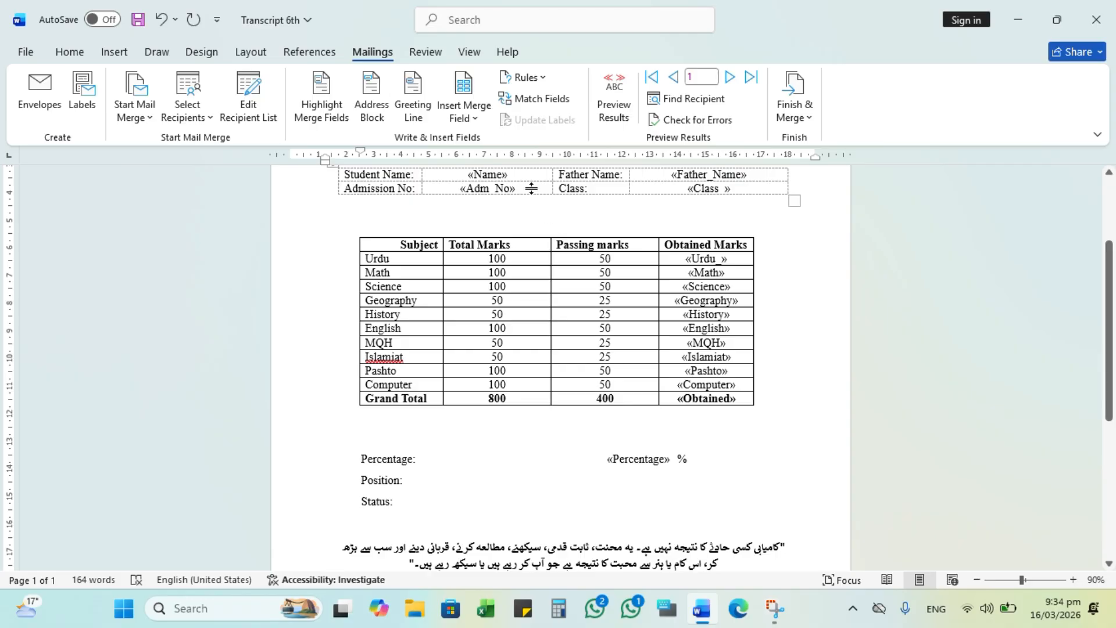
click(462, 110)
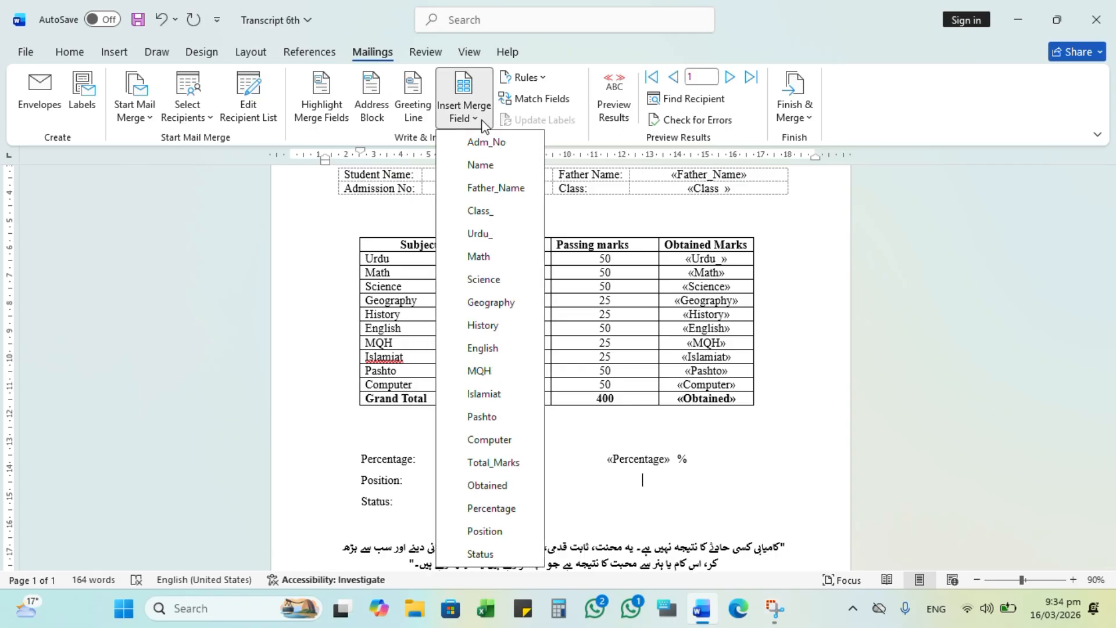
click(495, 531)
key(Delete)
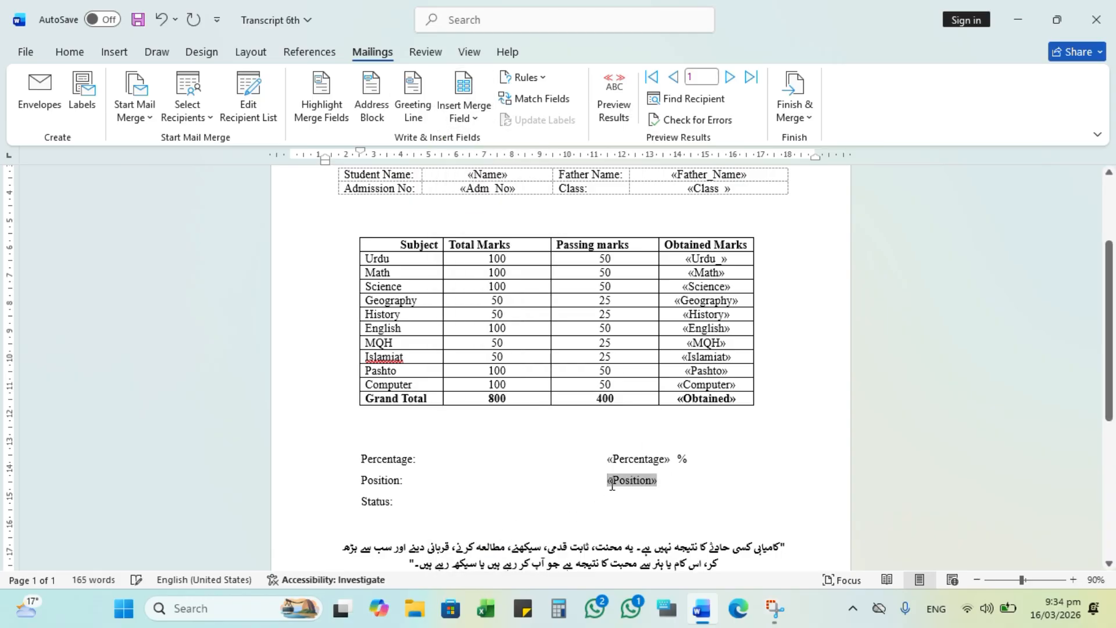
- Insert the Status merge field on the Status line below the marks table, aligned with the fields above it
click(633, 504)
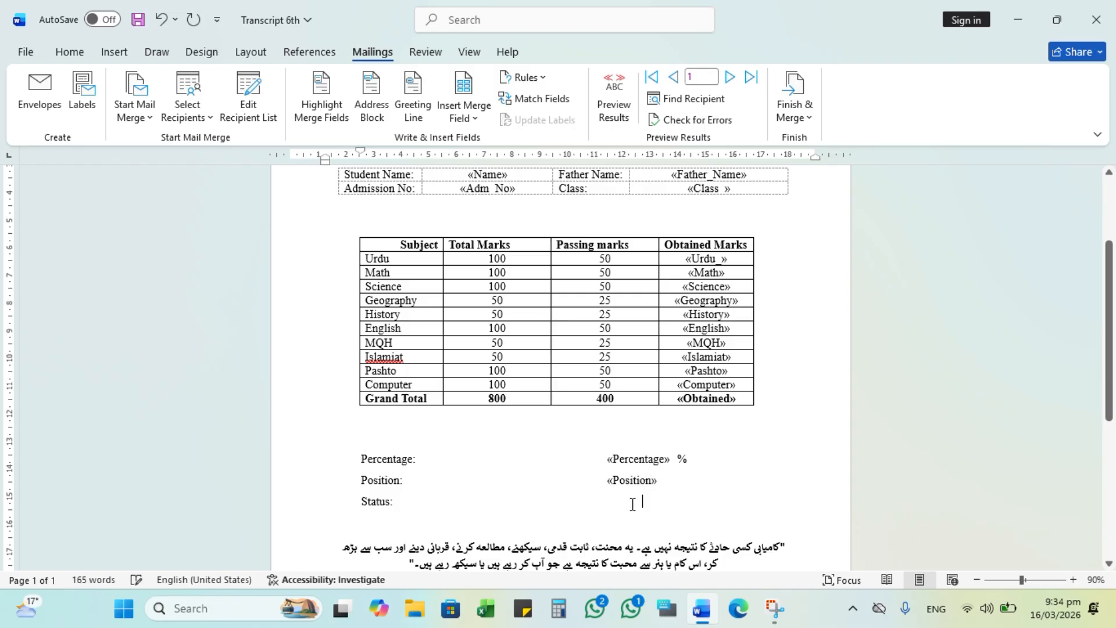
click(487, 119)
click(491, 552)
key(Delete)
- Replace the dotted placeholders in the result card's heading so the school name reads GOVT HIGH SCHOOL XYZ
scroll(617, 525, up, 4)
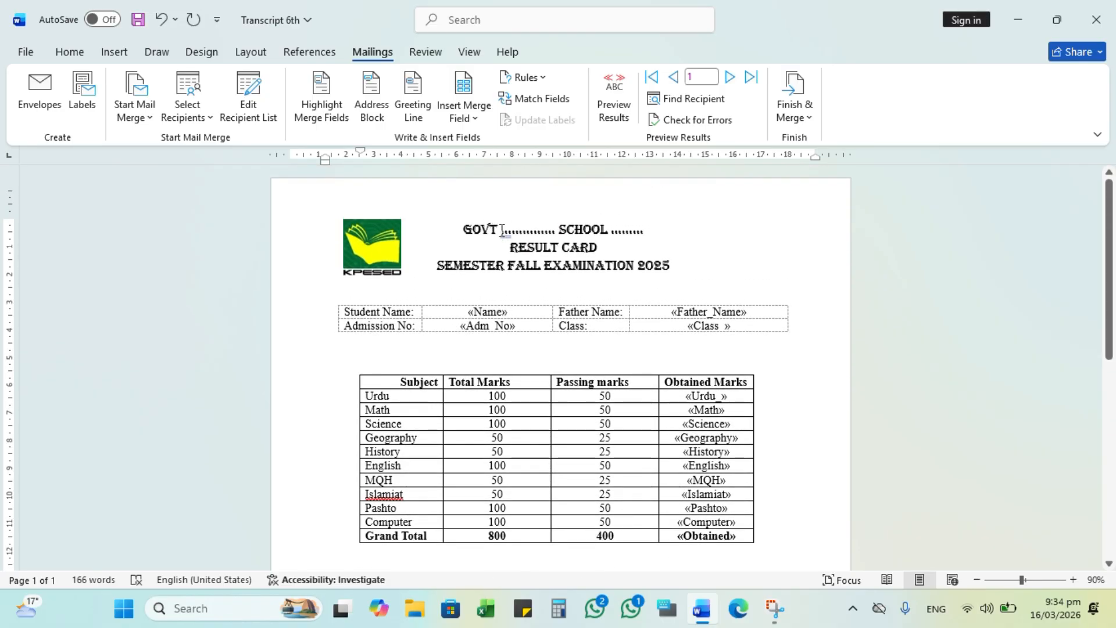
drag(502, 229, 556, 238)
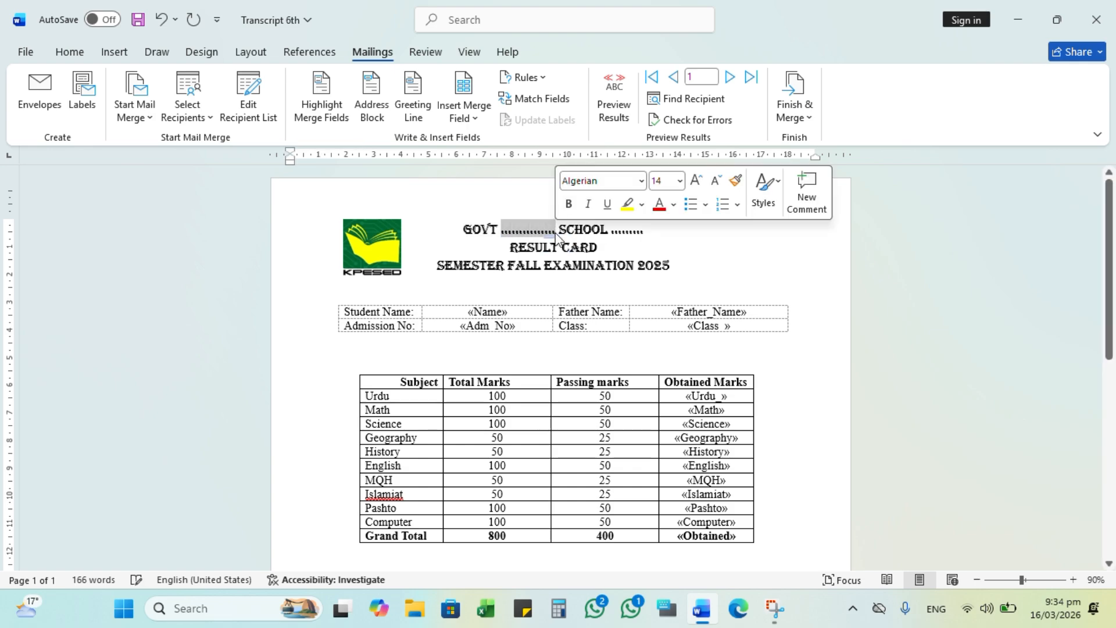
text(HIGH)
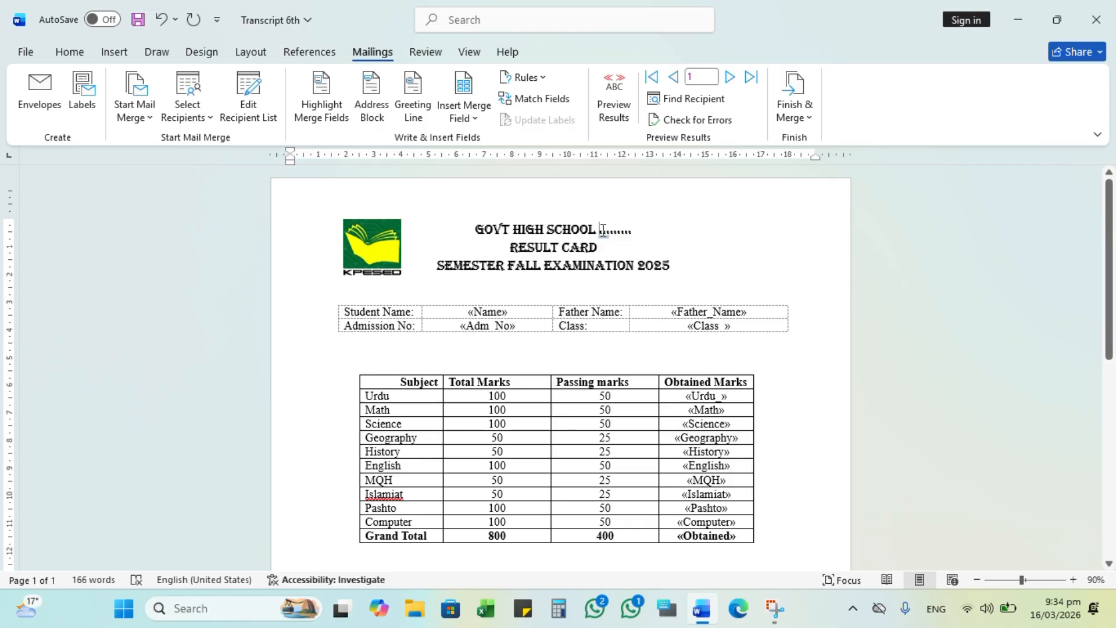
drag(599, 230, 632, 233)
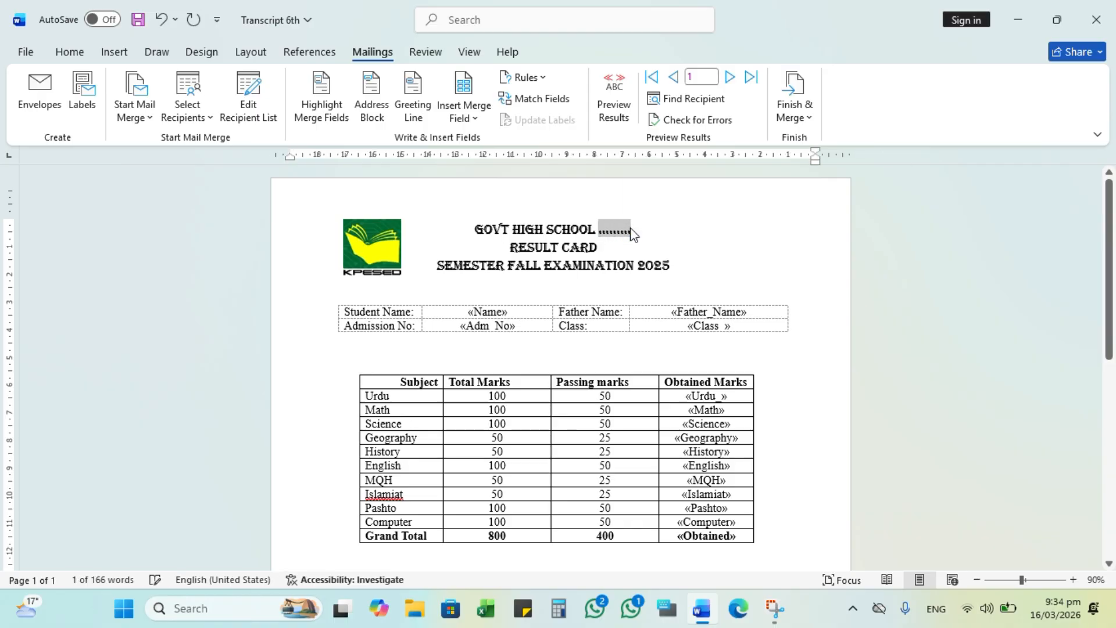
key(BackSpace)
key(BackSpace)
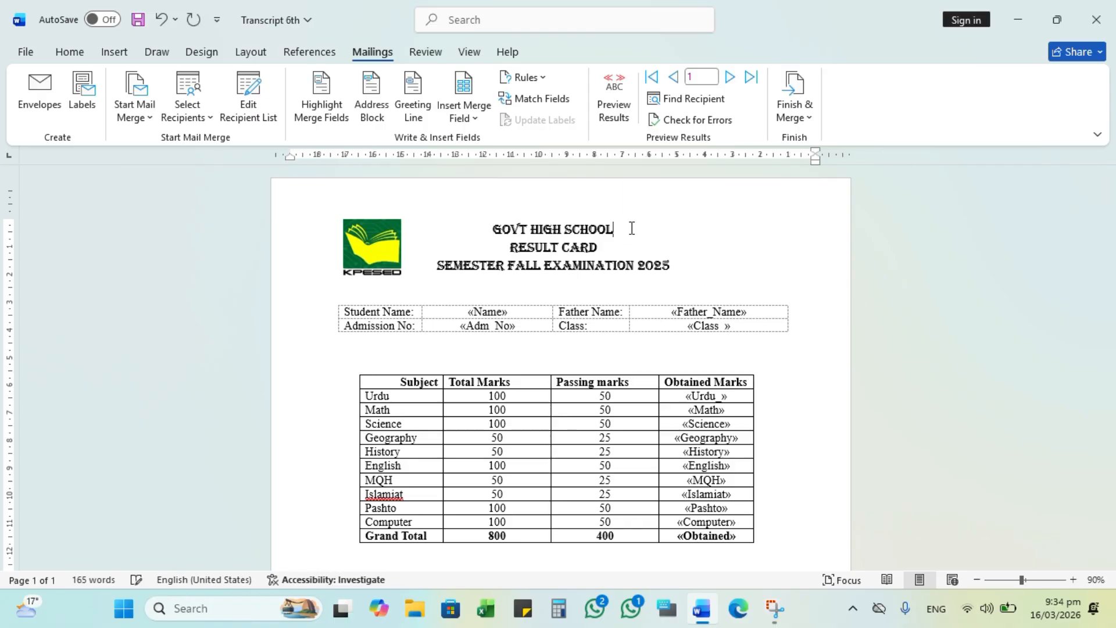
key(ctrl+z)
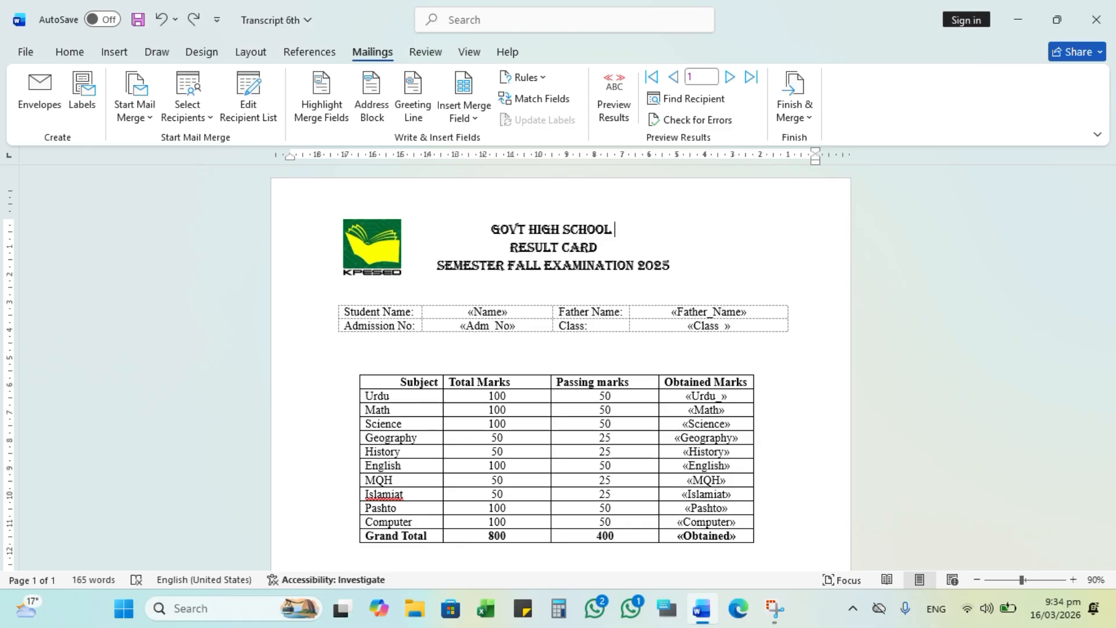
text(XYZ)
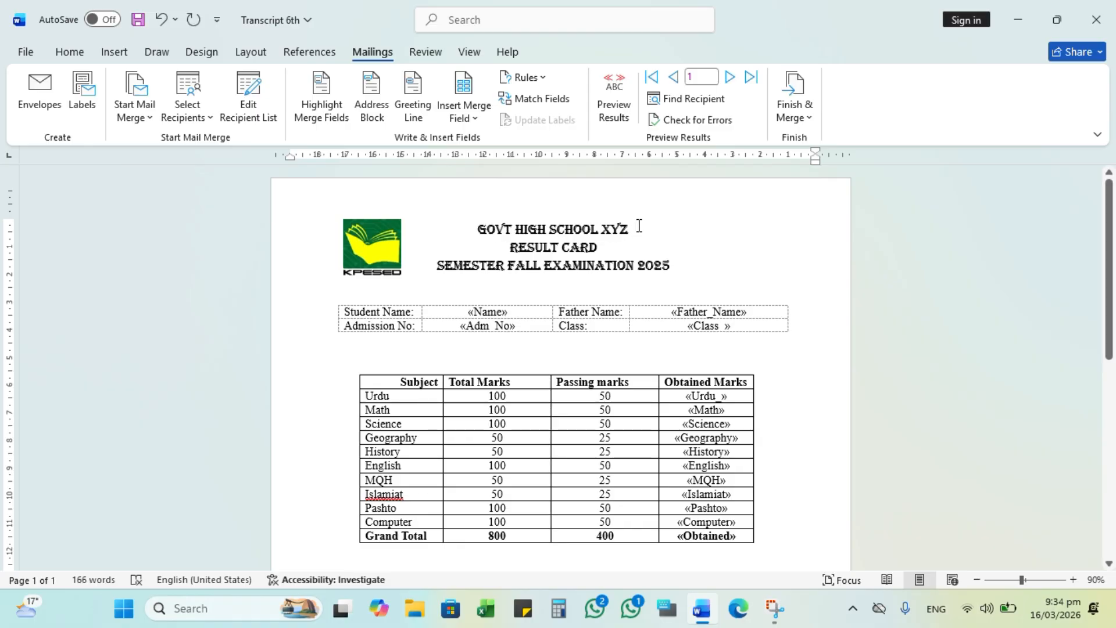
- Finish the mail merge by merging all records into a new document of individual result cards
scroll(644, 239, down, 2)
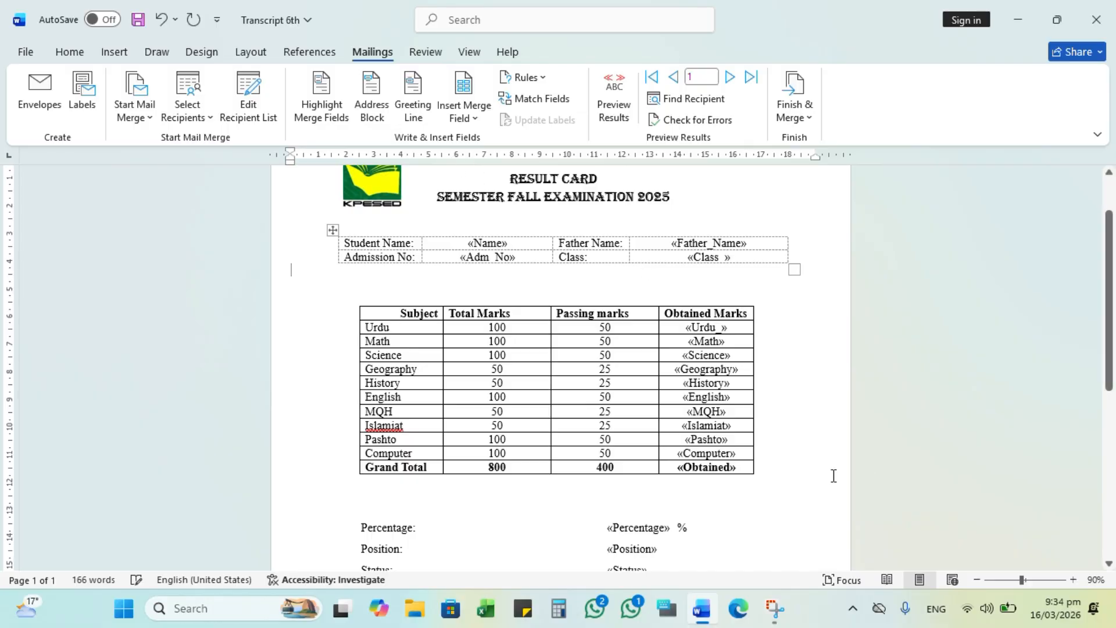
click(791, 95)
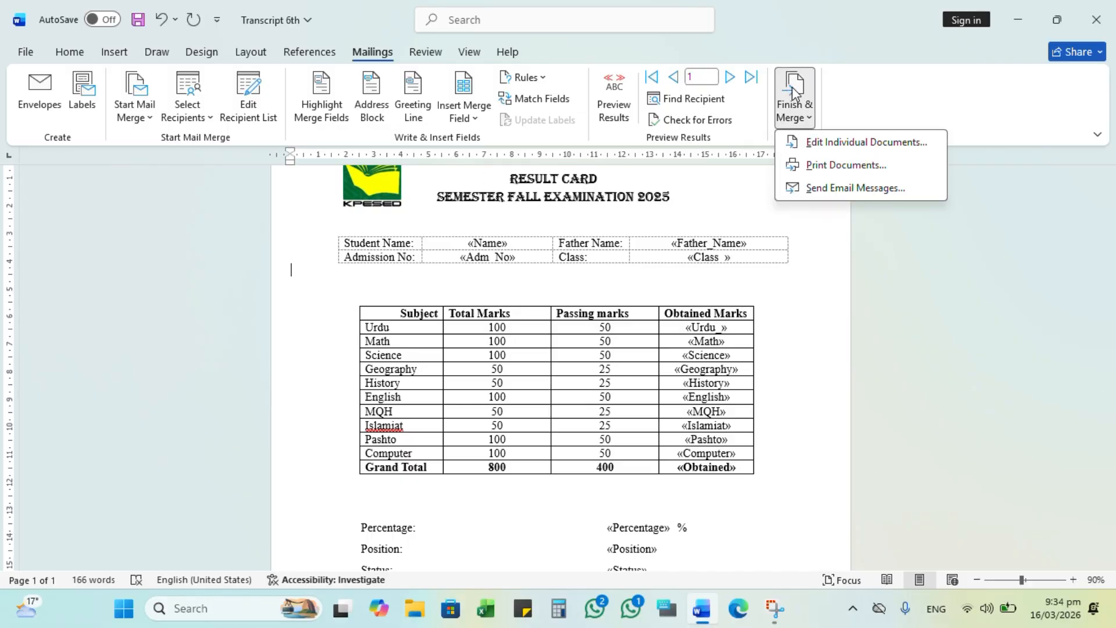
click(822, 142)
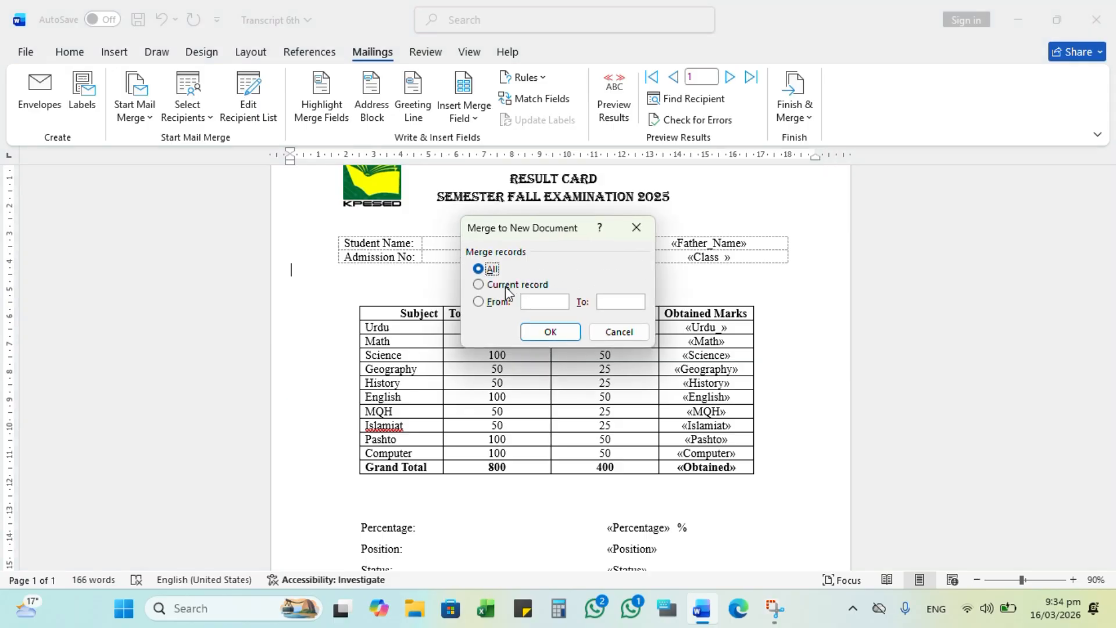
click(550, 331)
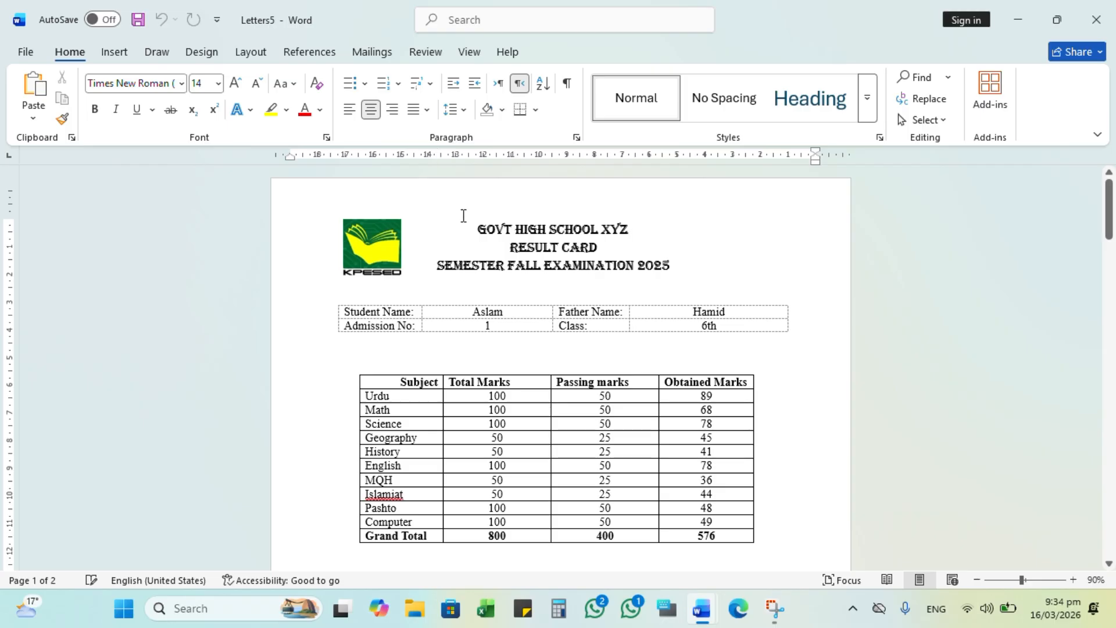
scroll(500, 381, down, 2)
scroll(503, 380, up, 2)
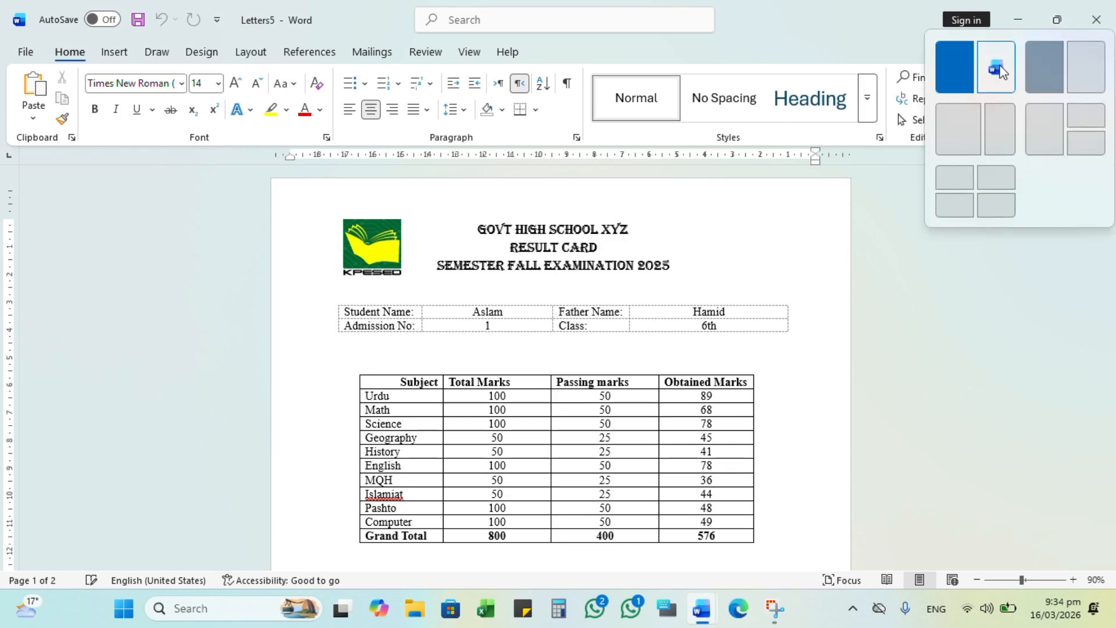
- Minimise the Word documents, open the Result Practice 1 workbook from the desktop as read-only in Excel and maximise it
click(1026, 19)
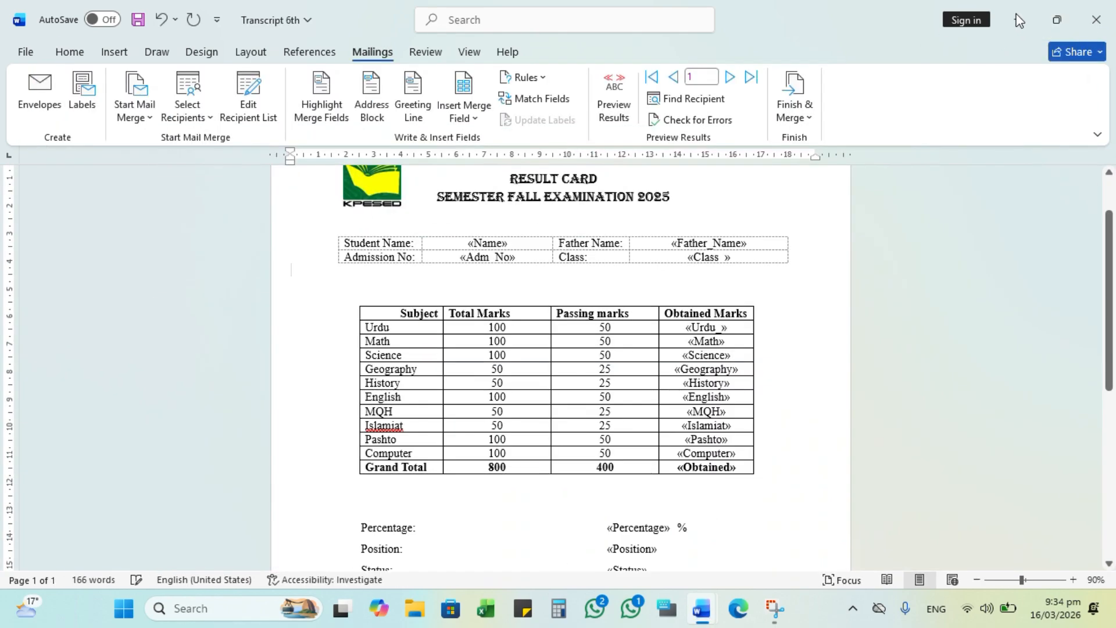
double_click(1006, 30)
double_click(411, 187)
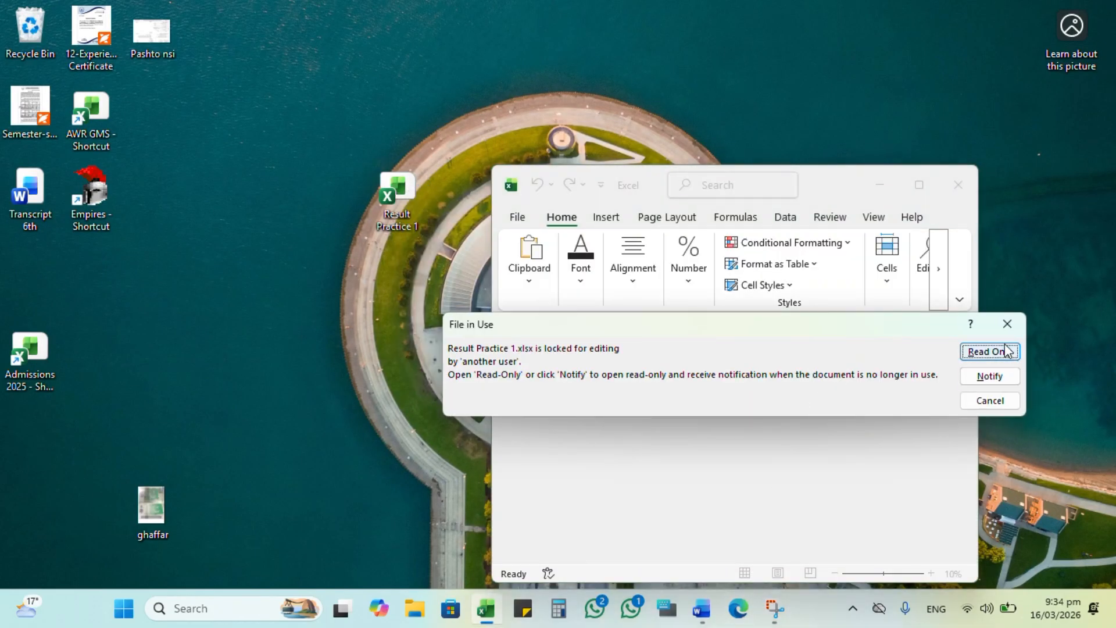
click(1008, 350)
click(922, 186)
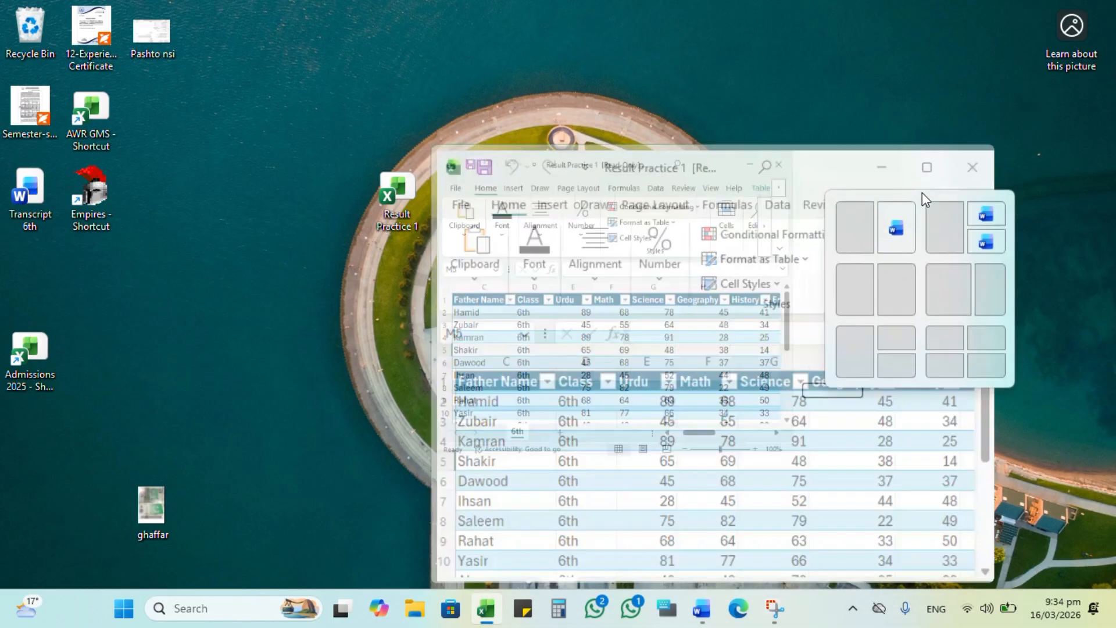
mouse_move(1056, 16)
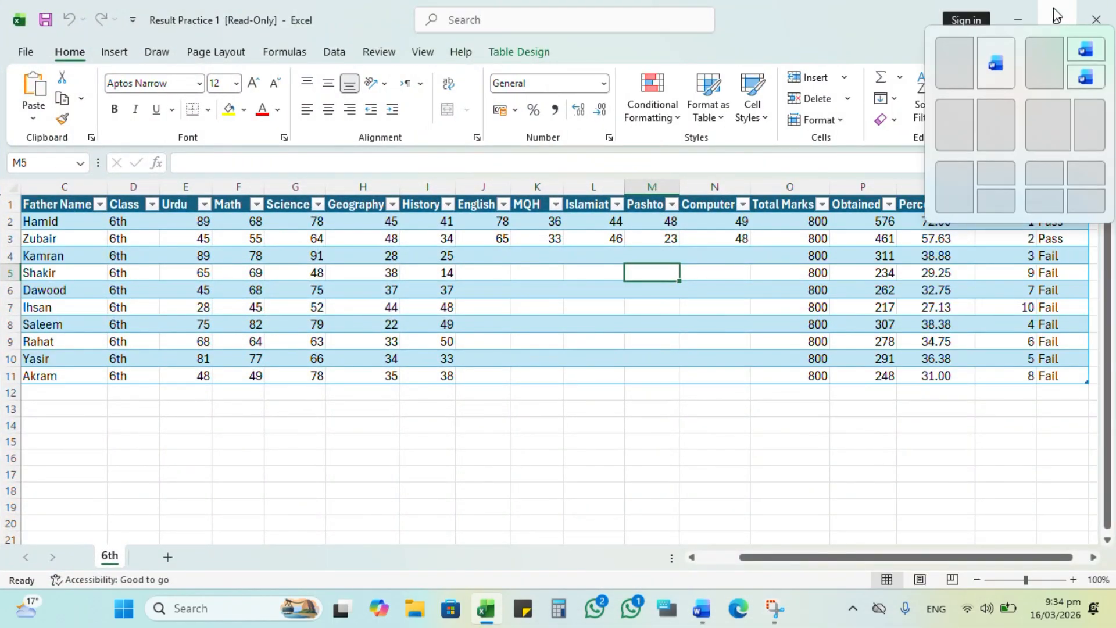
click(950, 70)
click(814, 265)
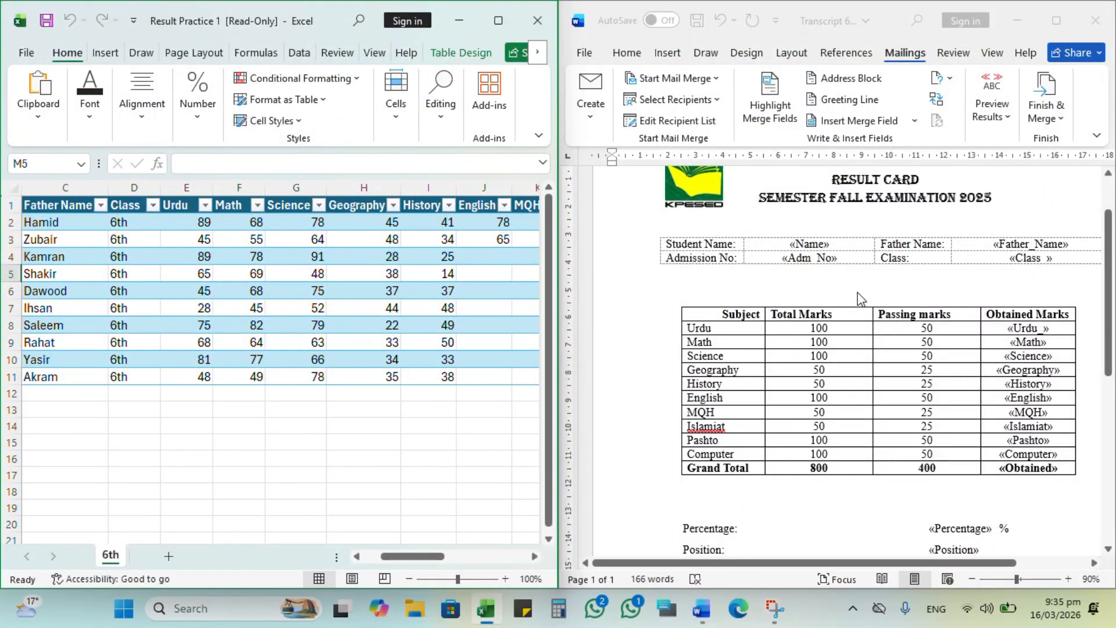
click(1017, 20)
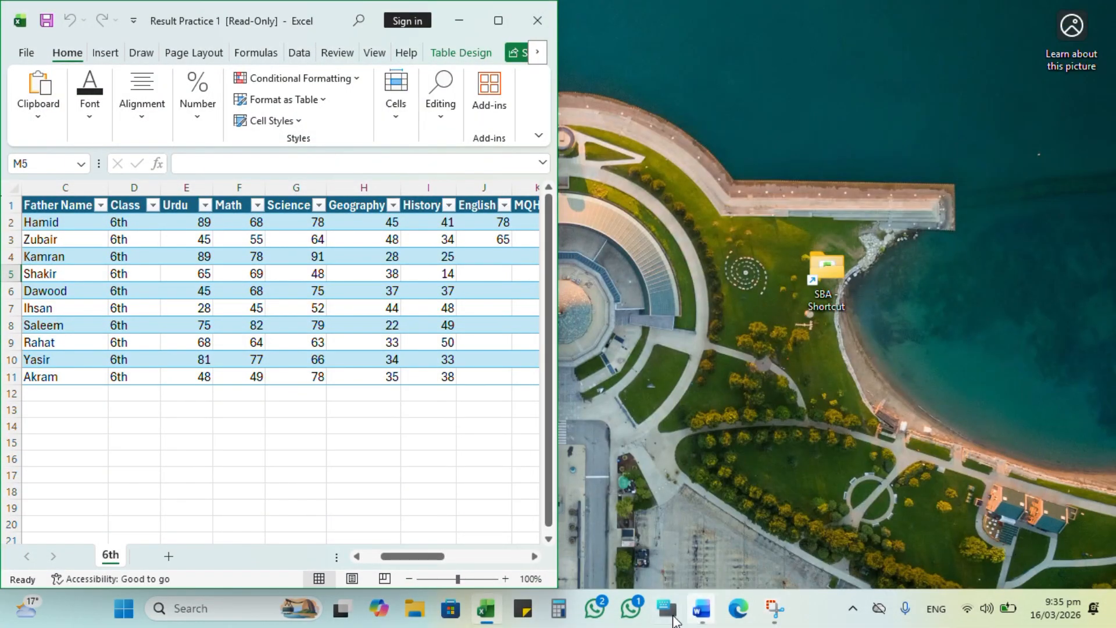
- Bring up the merged result cards document in Word and arrange it side by side with the Result Practice 1 workbook
mouse_move(703, 615)
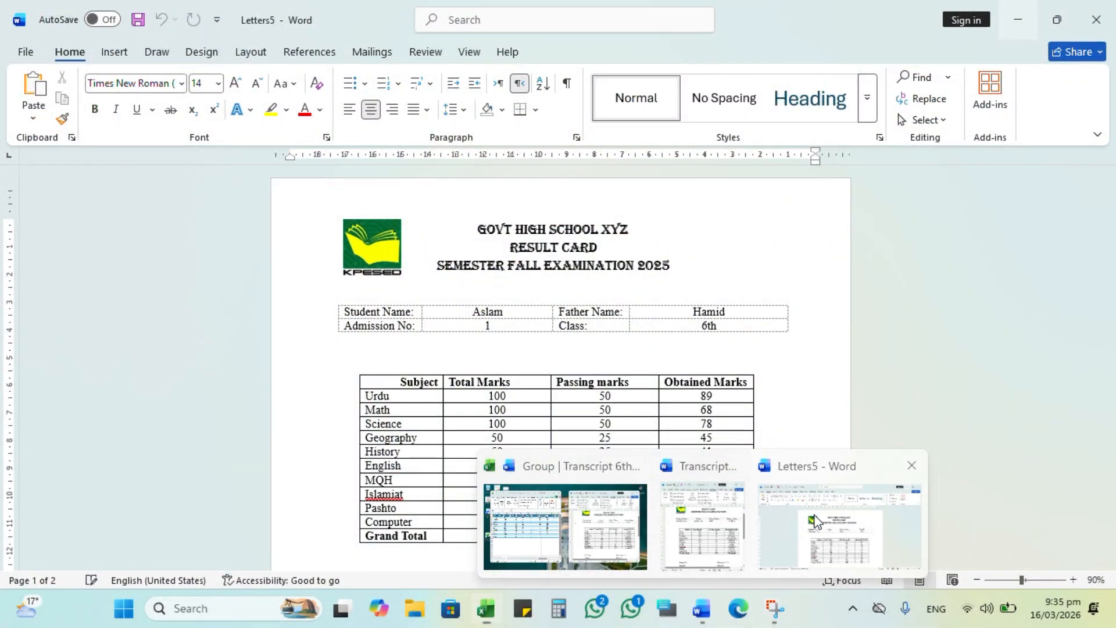
click(814, 515)
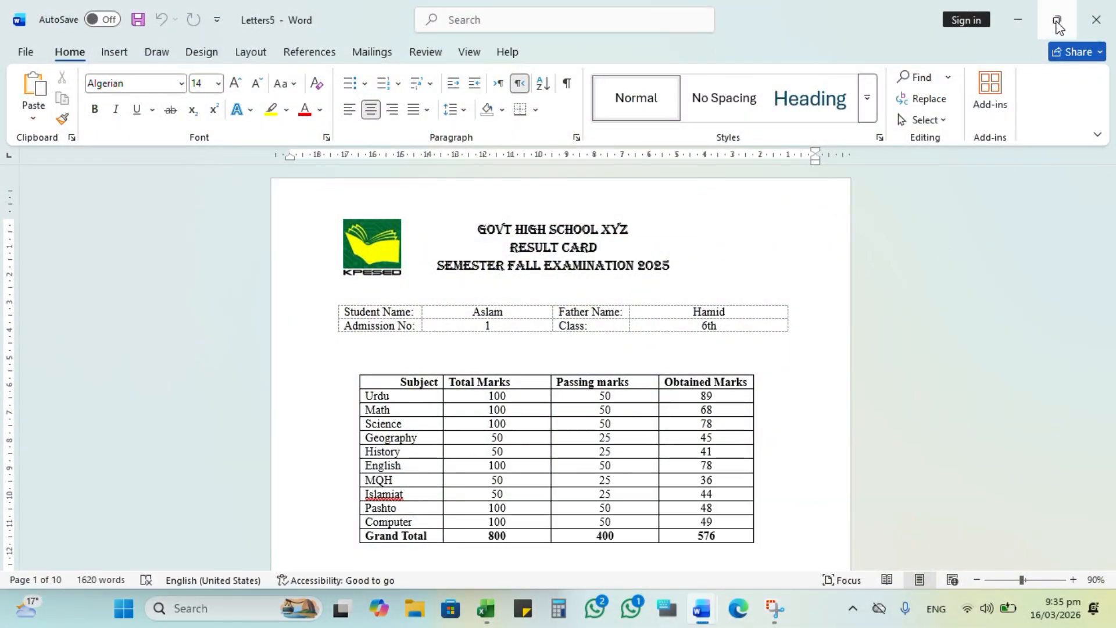
mouse_move(1056, 21)
click(955, 62)
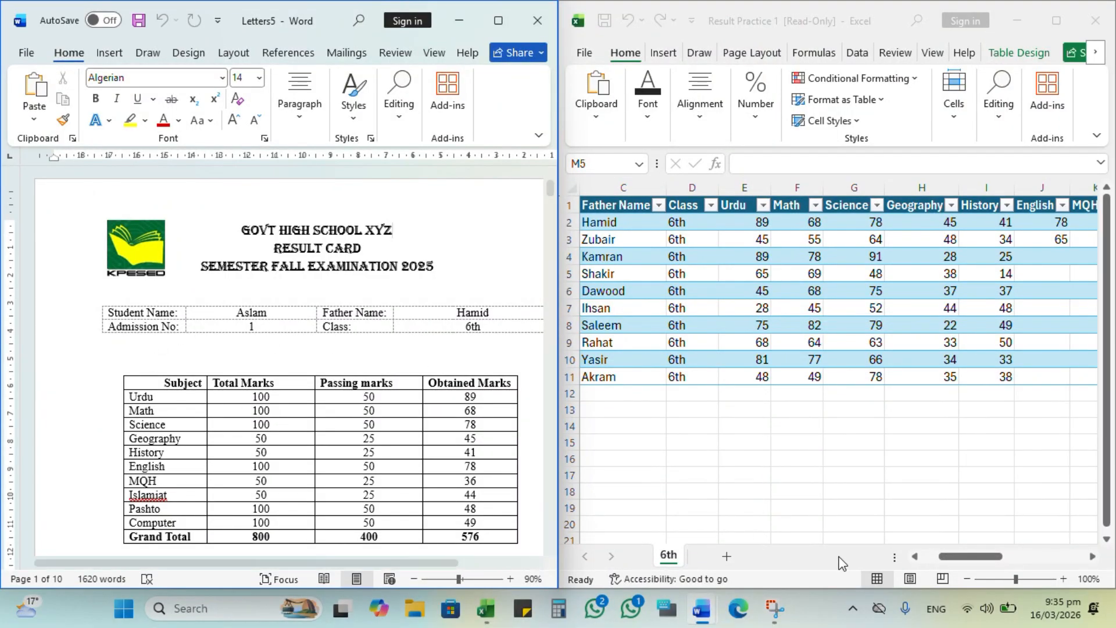
- Compare the first student's details, subject marks, percentage, position and status on the merged card with the first record in the workbook
click(956, 560)
drag(951, 565, 903, 559)
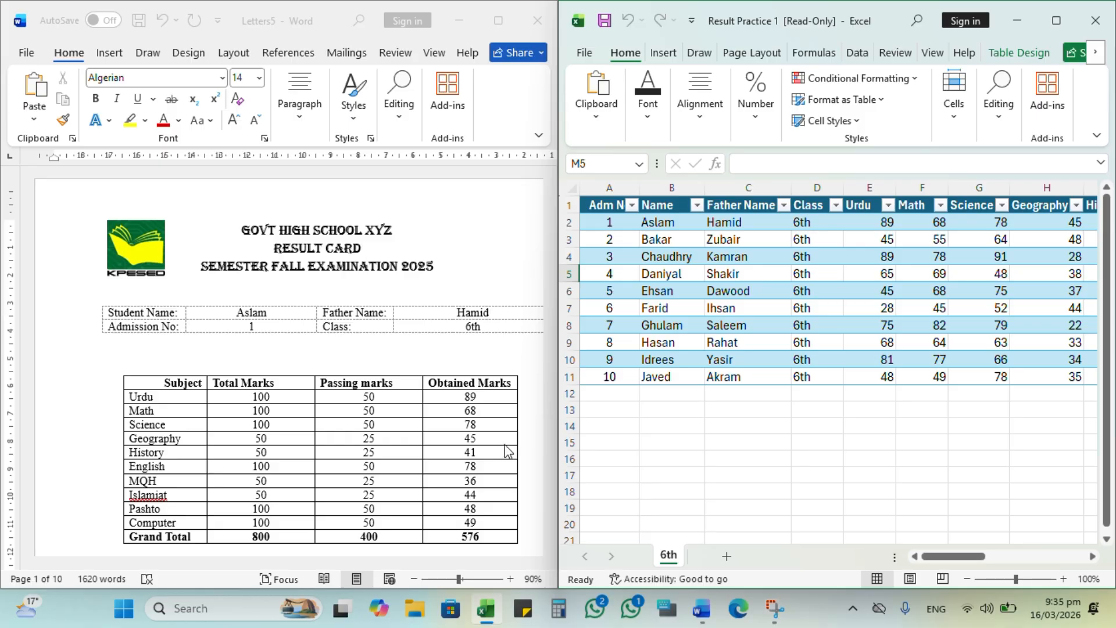
drag(965, 556, 1028, 559)
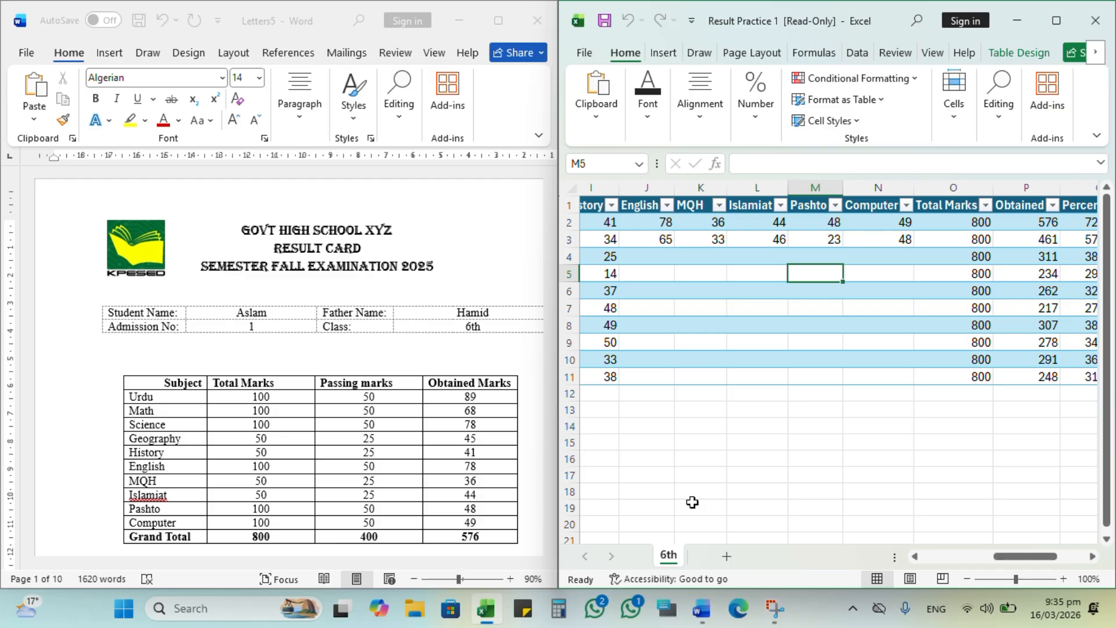
drag(1021, 558, 1050, 558)
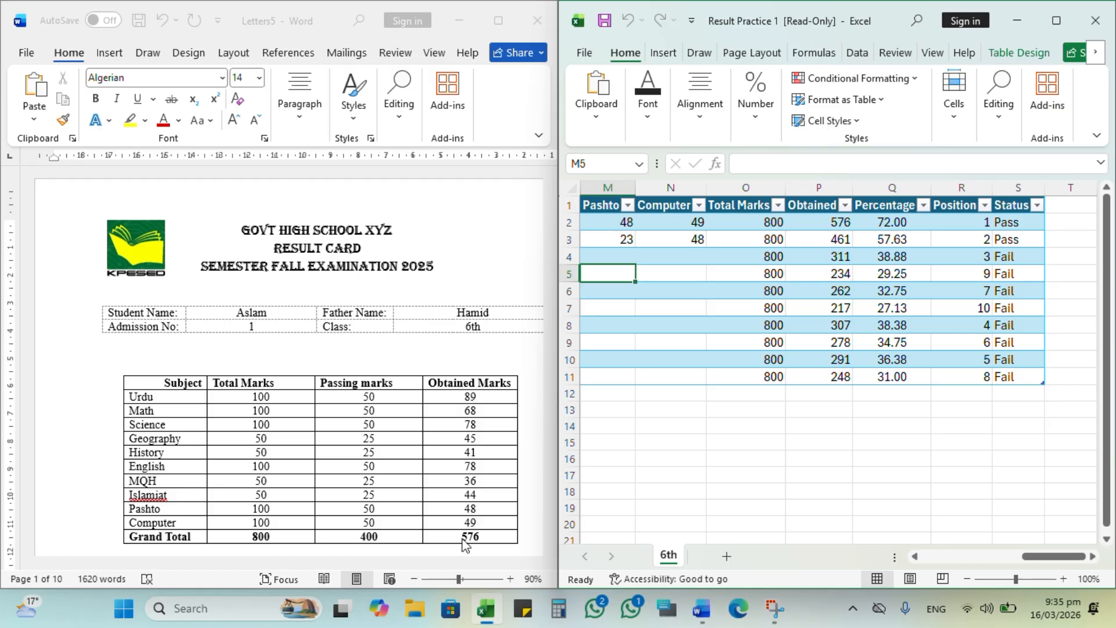
scroll(463, 540, down, 3)
scroll(463, 538, down, 3)
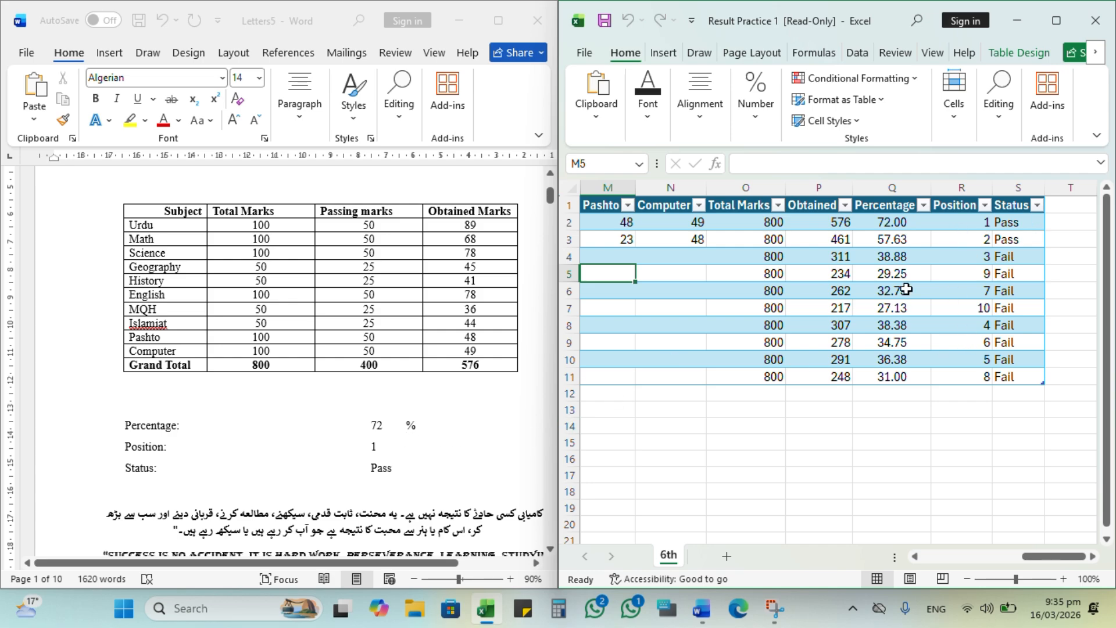
scroll(302, 477, down, 3)
scroll(334, 462, down, 15)
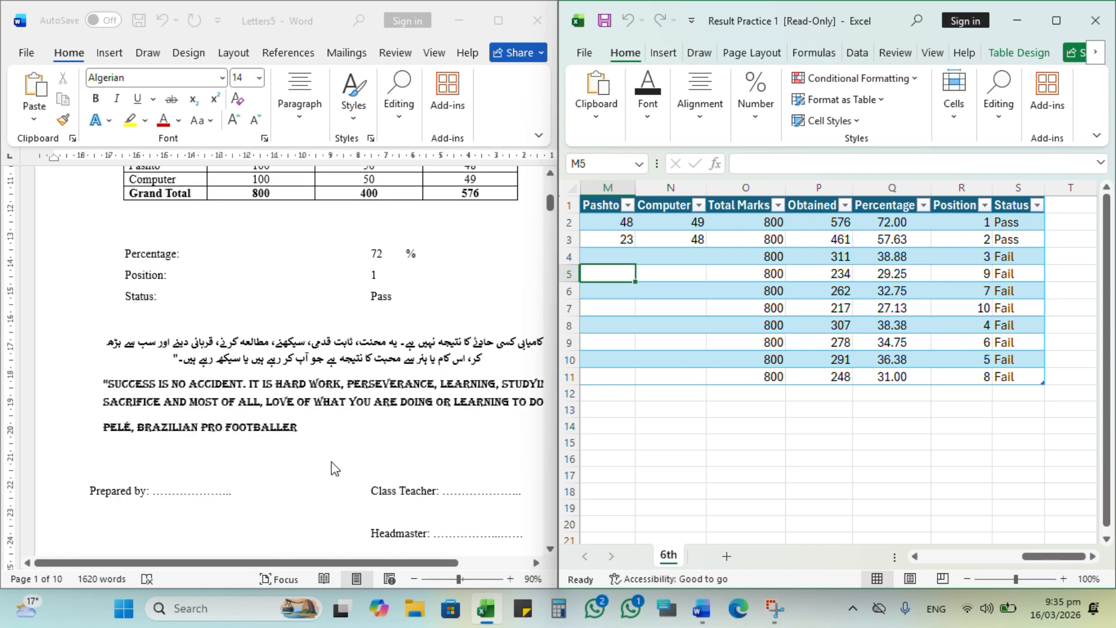
- Compare the second student's merged result card with the second record across the workbook's columns
scroll(334, 462, down, 6)
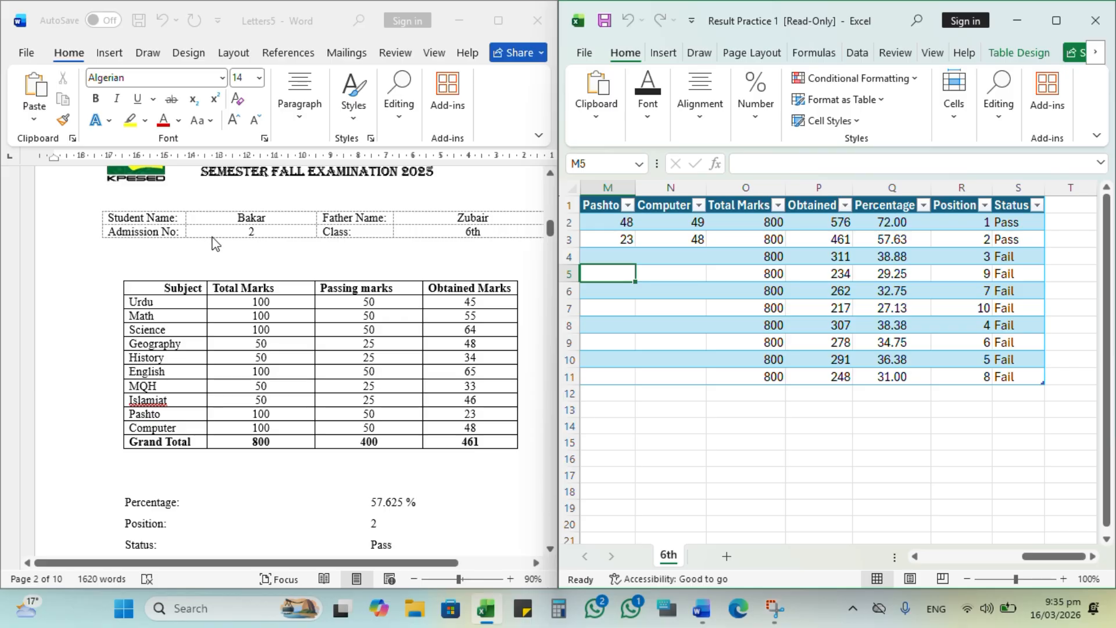
drag(1046, 556, 640, 503)
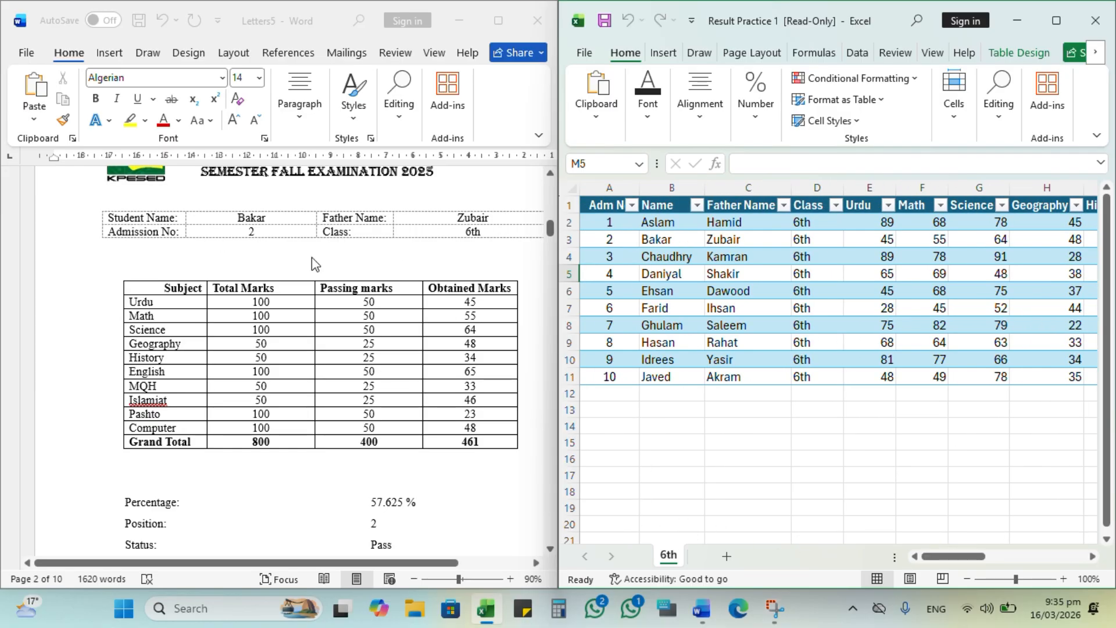
drag(953, 555, 1030, 555)
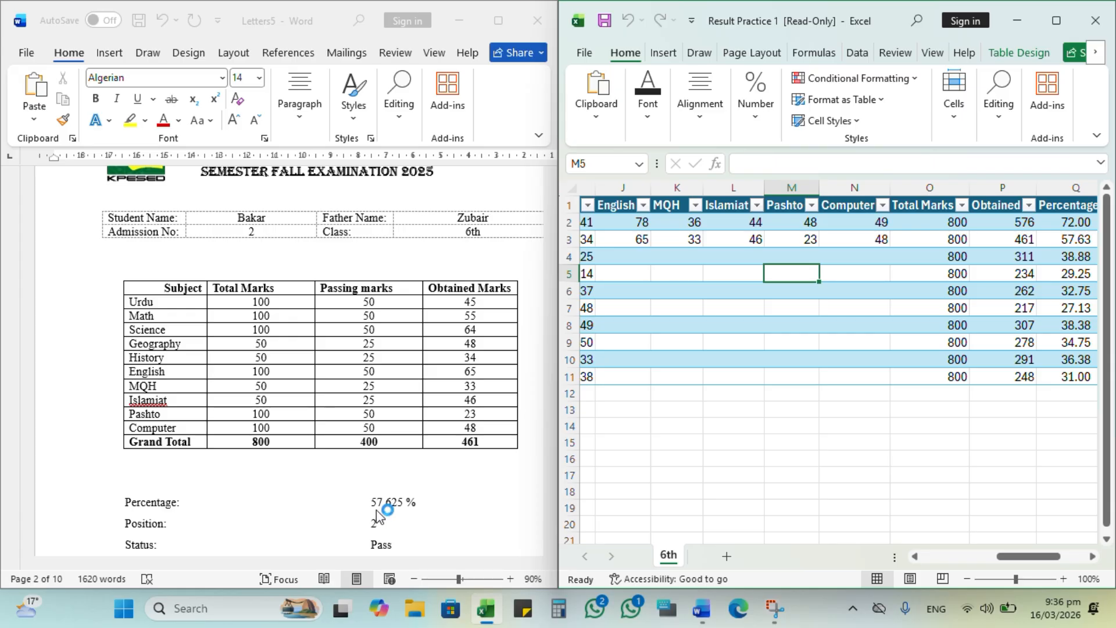
scroll(436, 523, down, 1)
scroll(435, 523, down, 1)
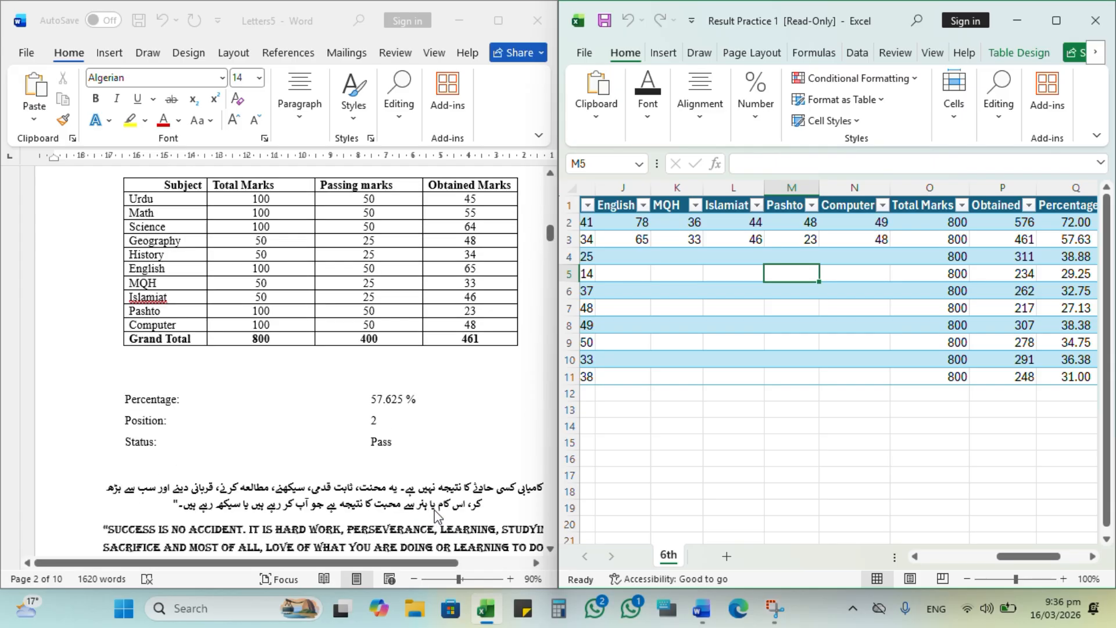
- Review the third to fifth students' result cards and select row 6 in the workbook to compare the fifth student's marks
scroll(407, 405, down, 15)
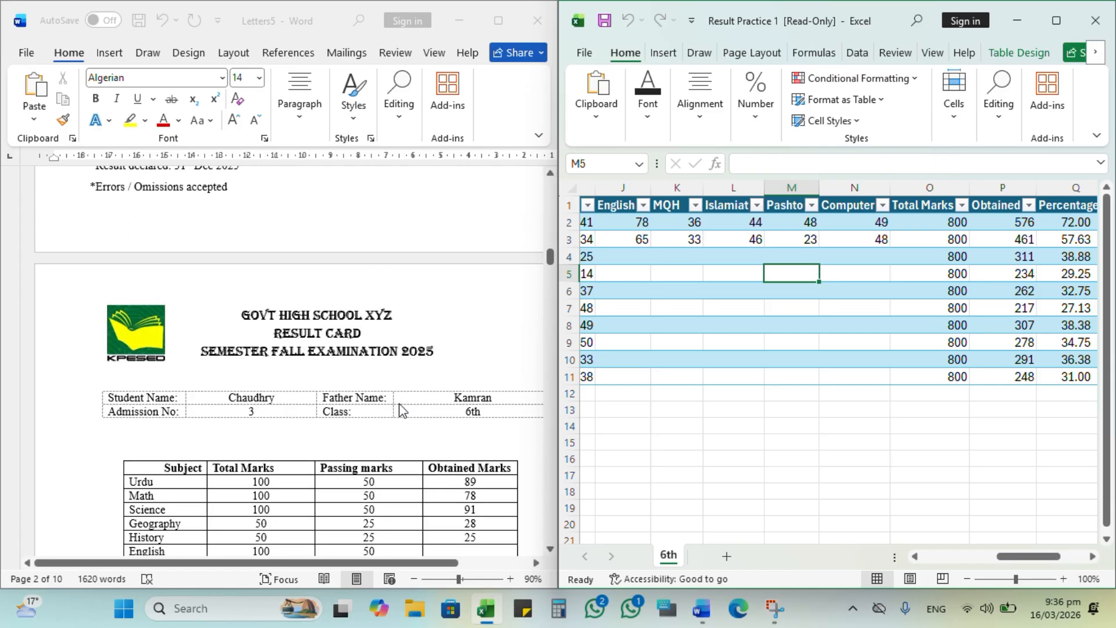
scroll(402, 409, down, 18)
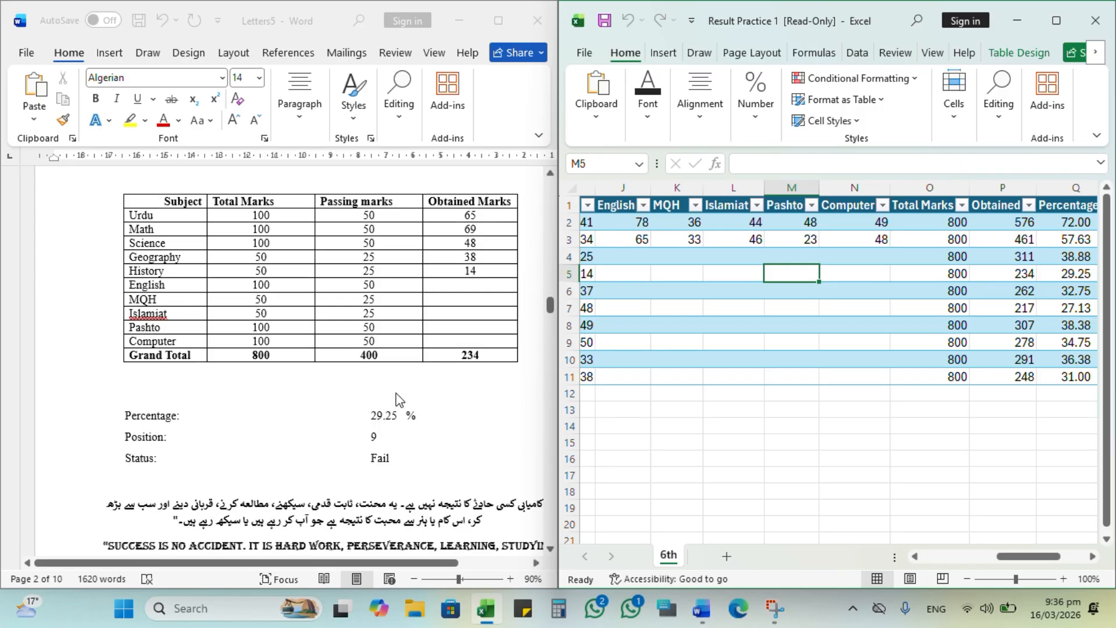
scroll(398, 400, up, 5)
scroll(397, 399, down, 15)
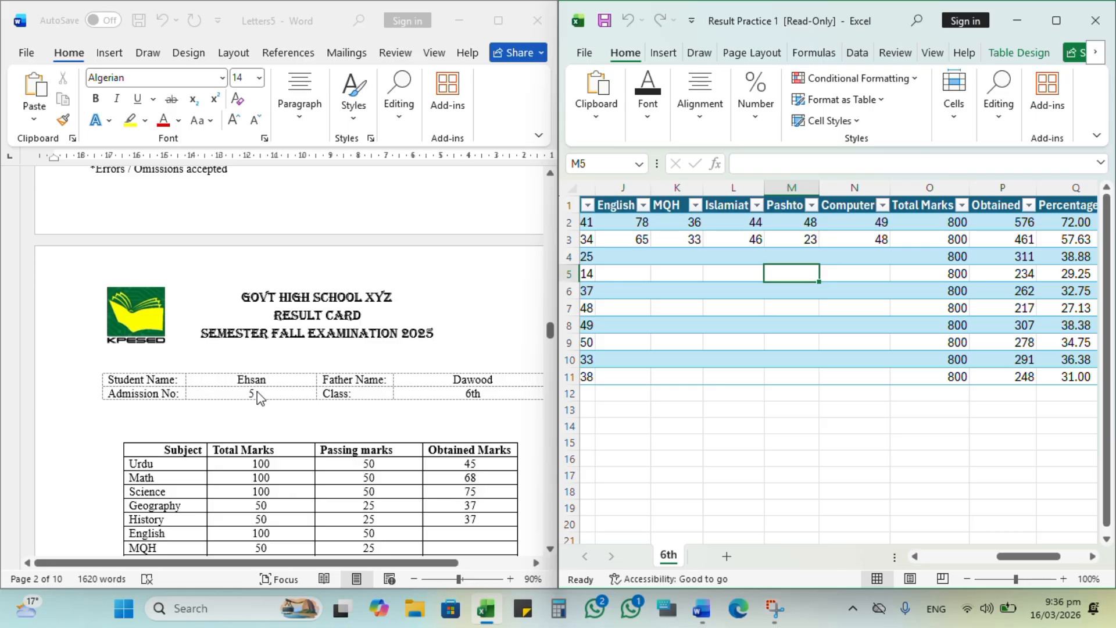
scroll(479, 490, down, 3)
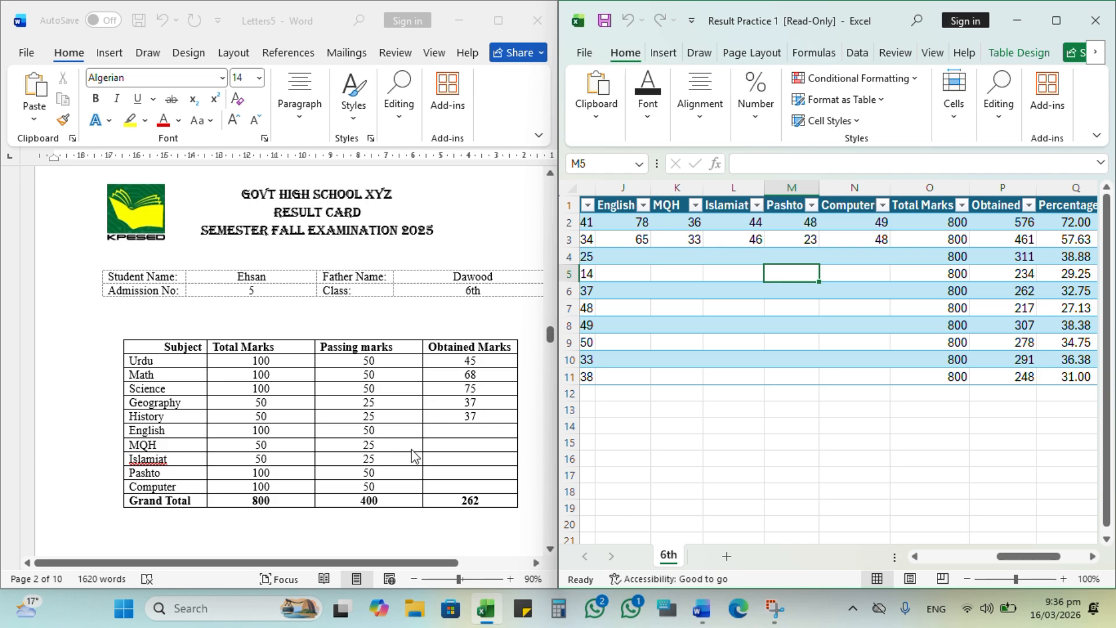
drag(1026, 556, 972, 555)
click(570, 291)
click(388, 137)
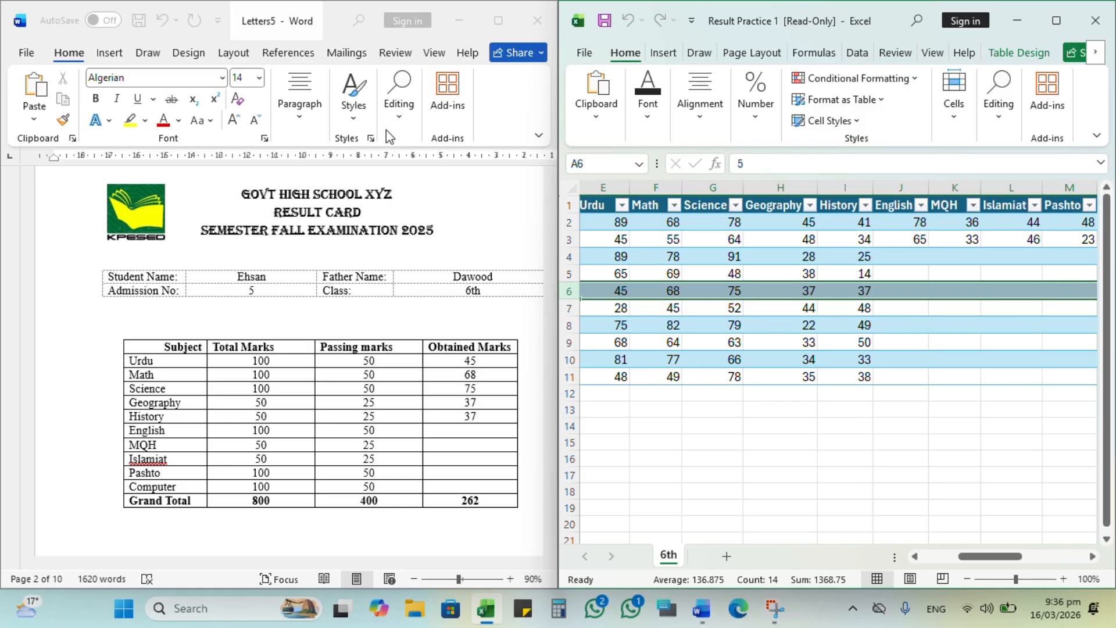